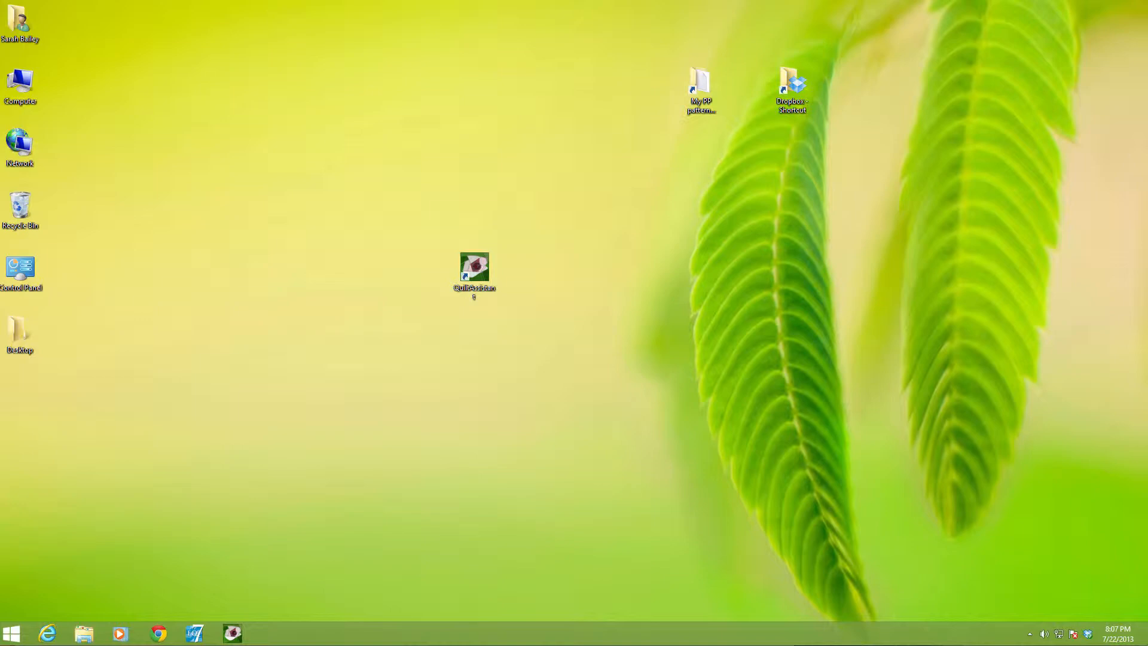
Examine the Memory block page for its finished block size and the cutting measurements of squares and rectangles
key("super+Tab")
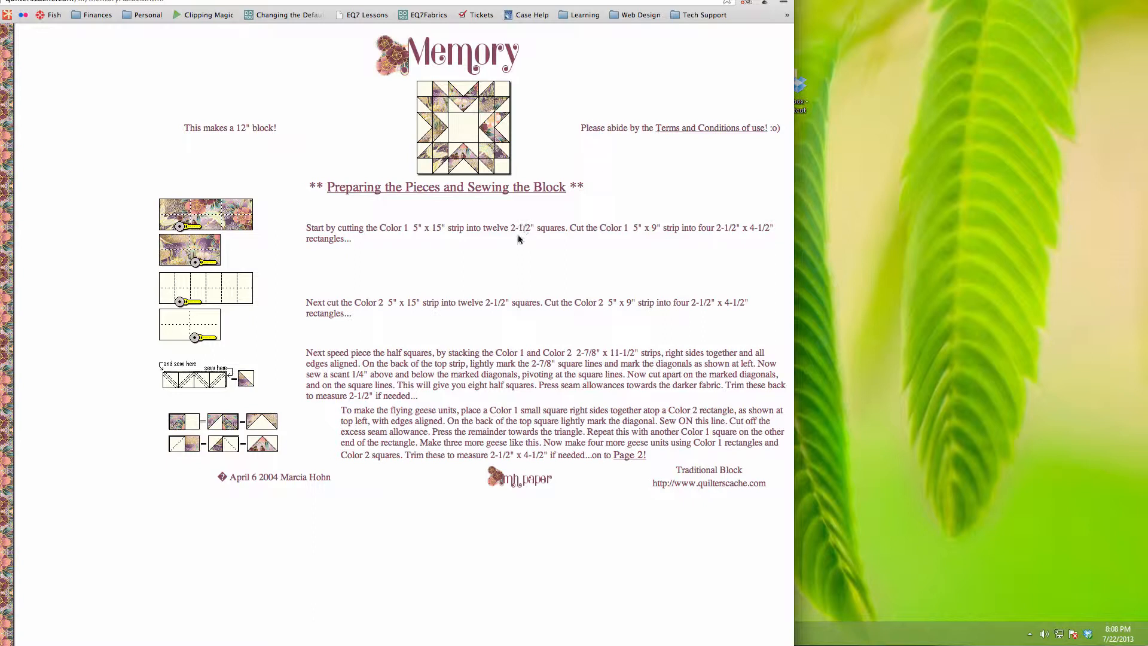
left_click_drag(486, 302, 509, 302)
left_click_drag(511, 227, 530, 226)
left_click_drag(278, 126, 201, 127)
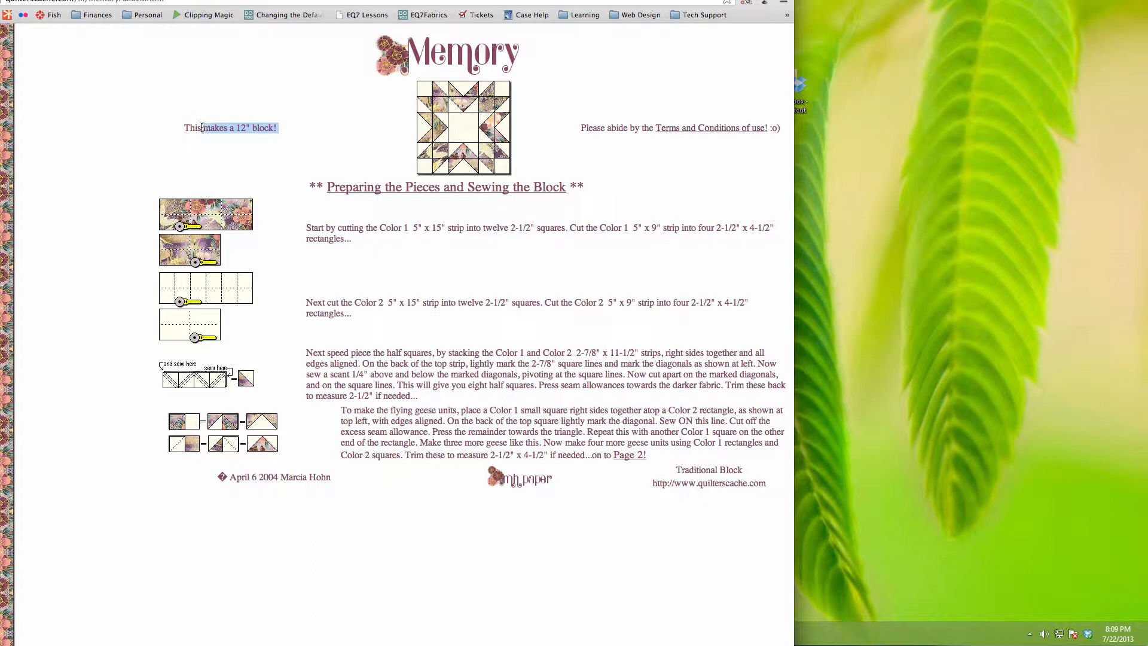
left_click(317, 135)
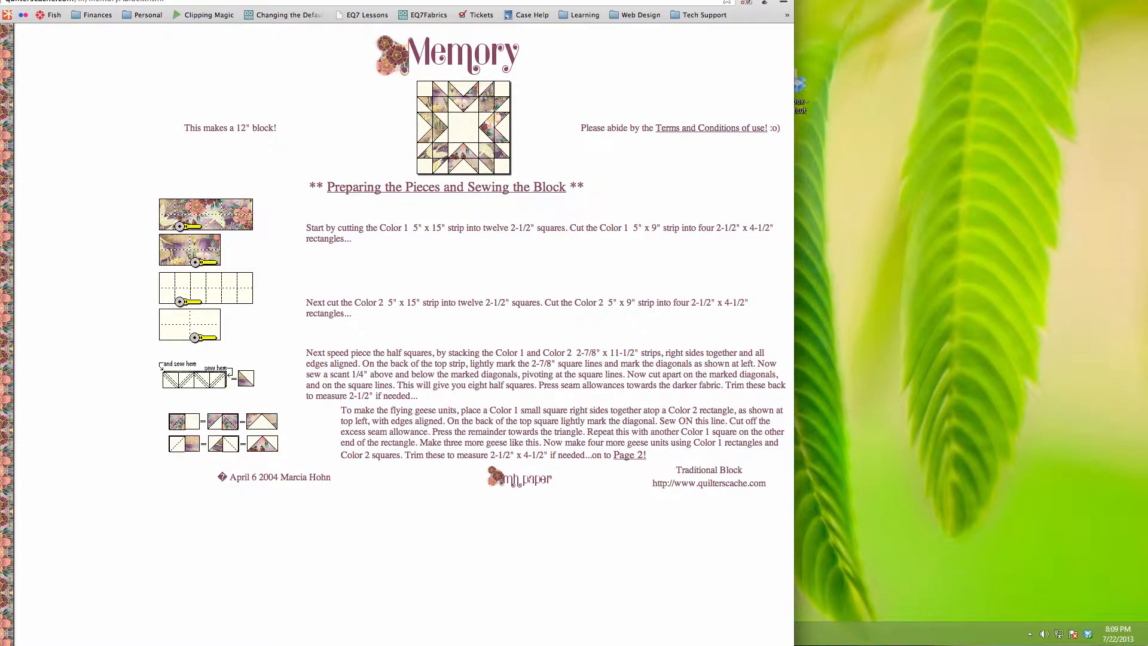
left_click_drag(442, 0, 494, 6)
left_click_drag(372, 0, 1145, 18)
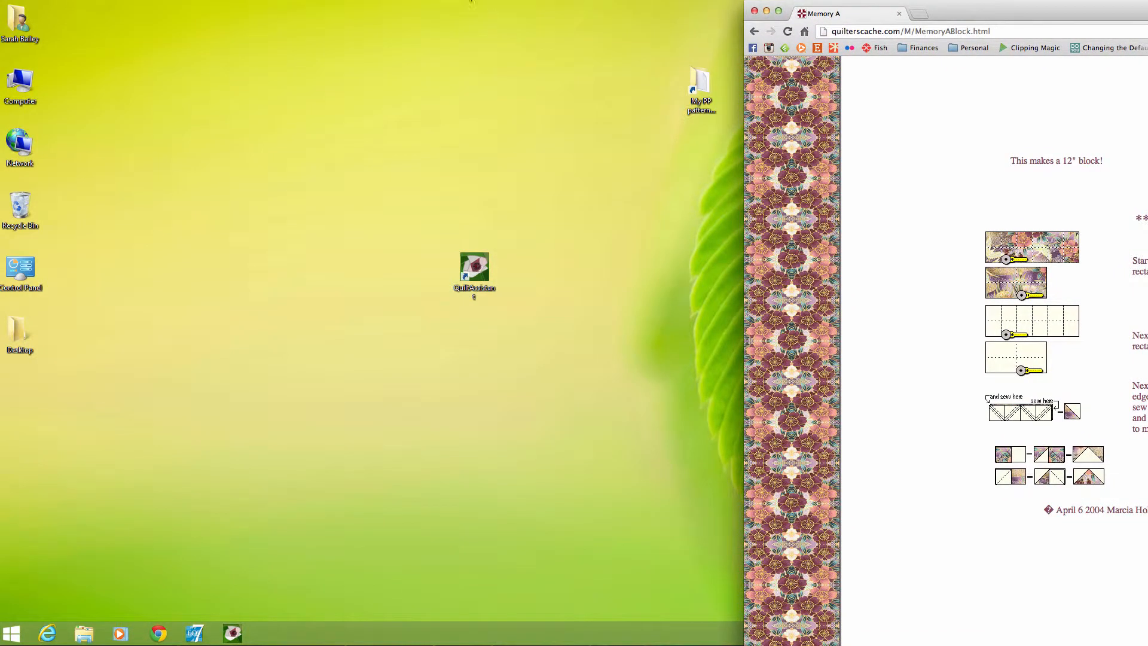
left_click(504, 25)
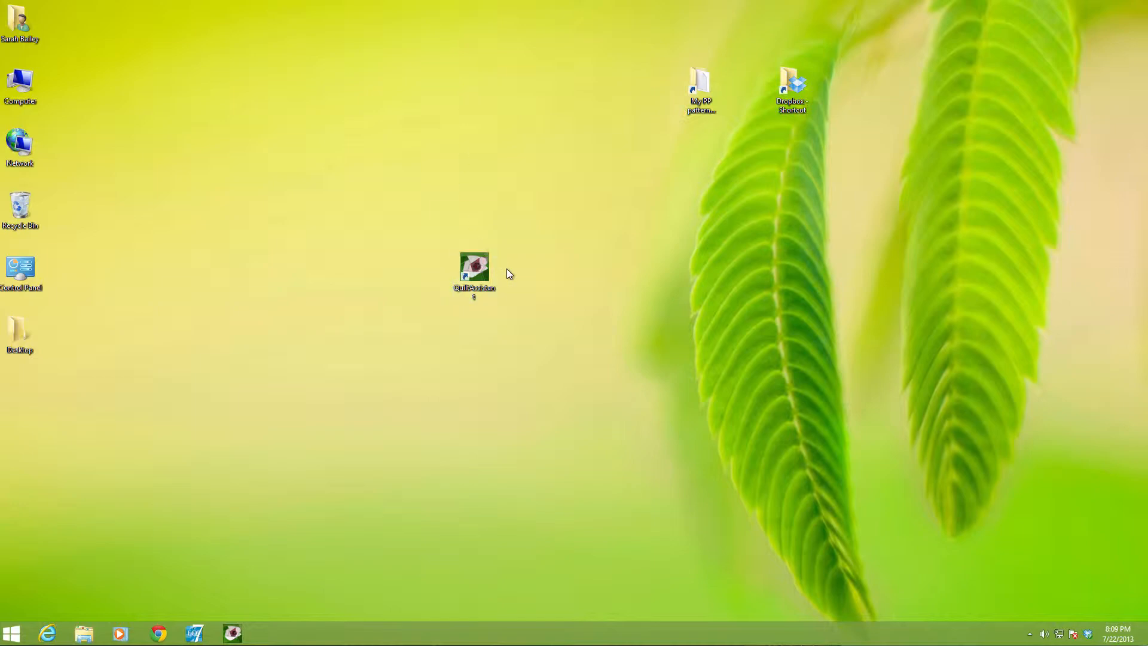
Launch QuiltAssistant and create a new blank project 24 in wide and 24 in high
double_click(485, 270)
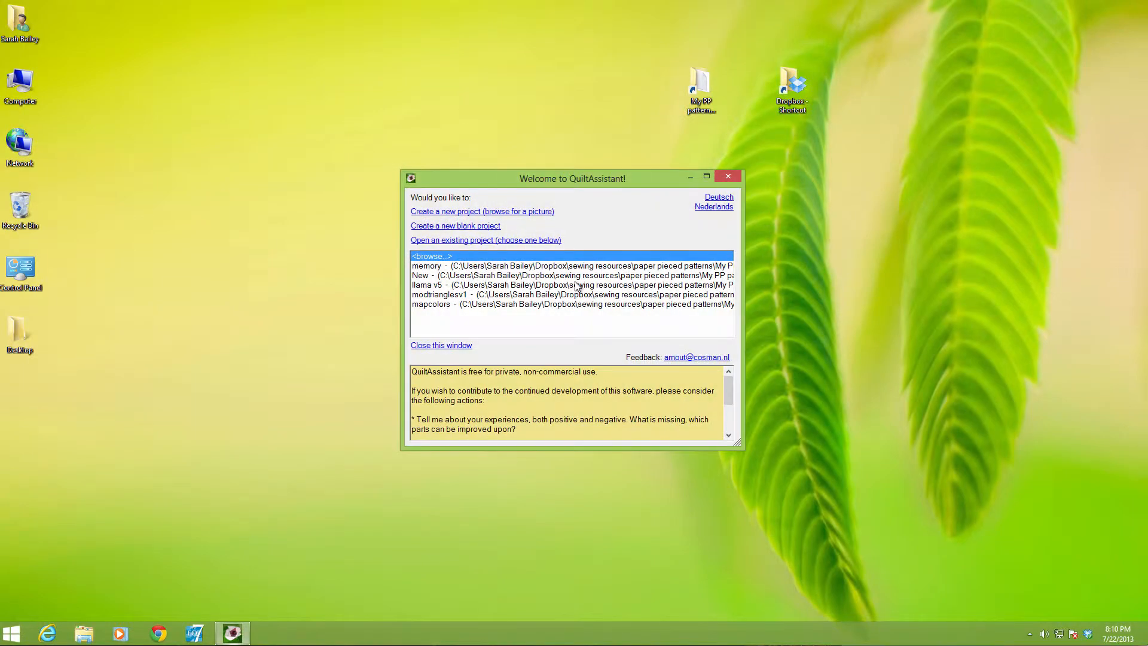
left_click(469, 227)
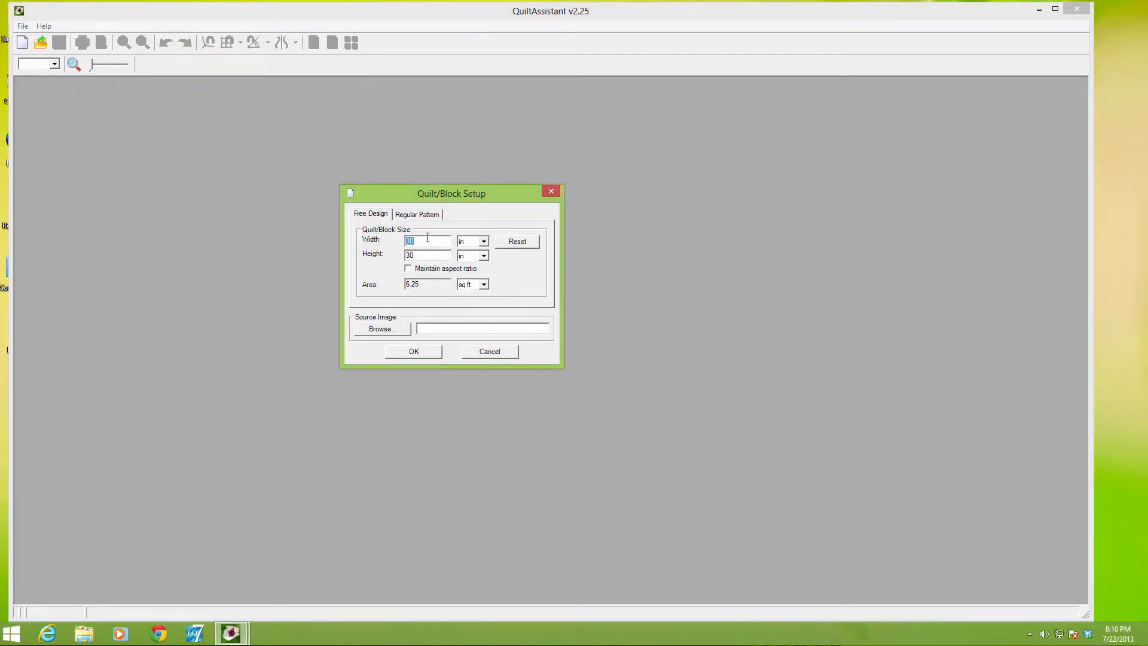
type("24")
key("Tab")
type("24")
left_click(421, 346)
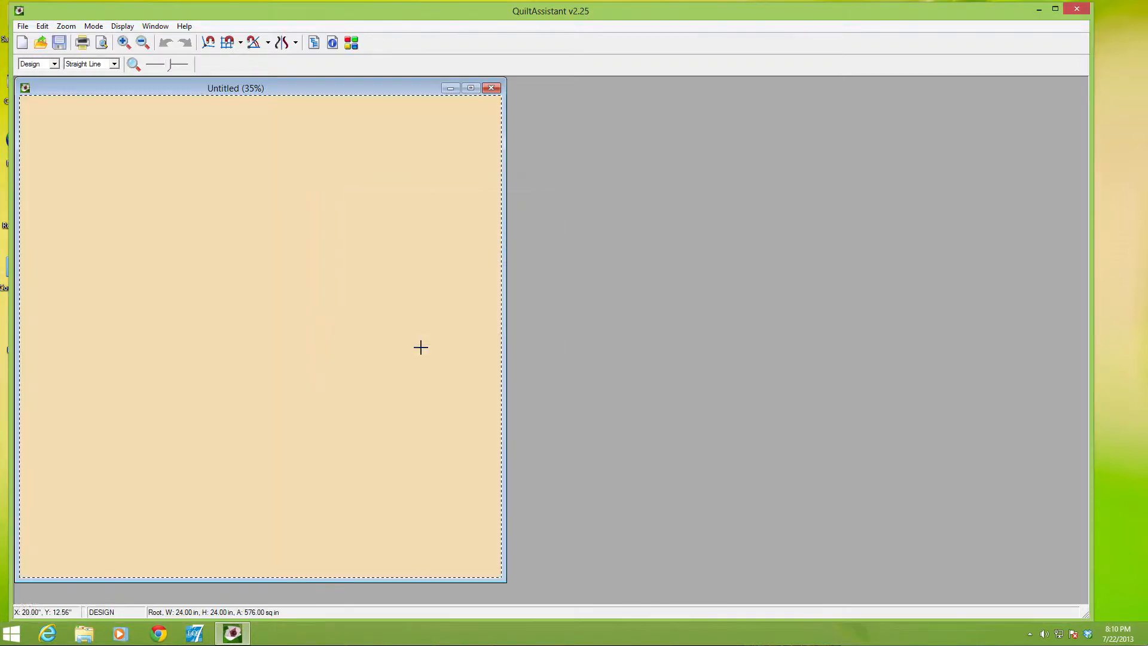
Set the screen resolution in the preferences to 109 DPI for both width and height
left_click(43, 27)
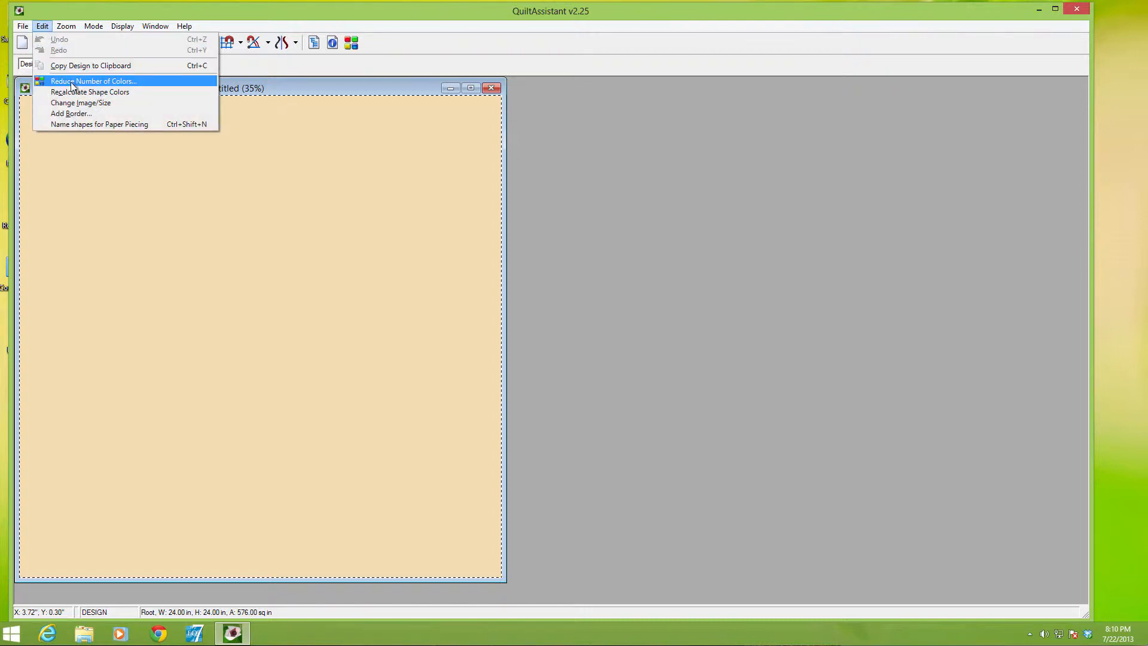
mouse_move(24, 27)
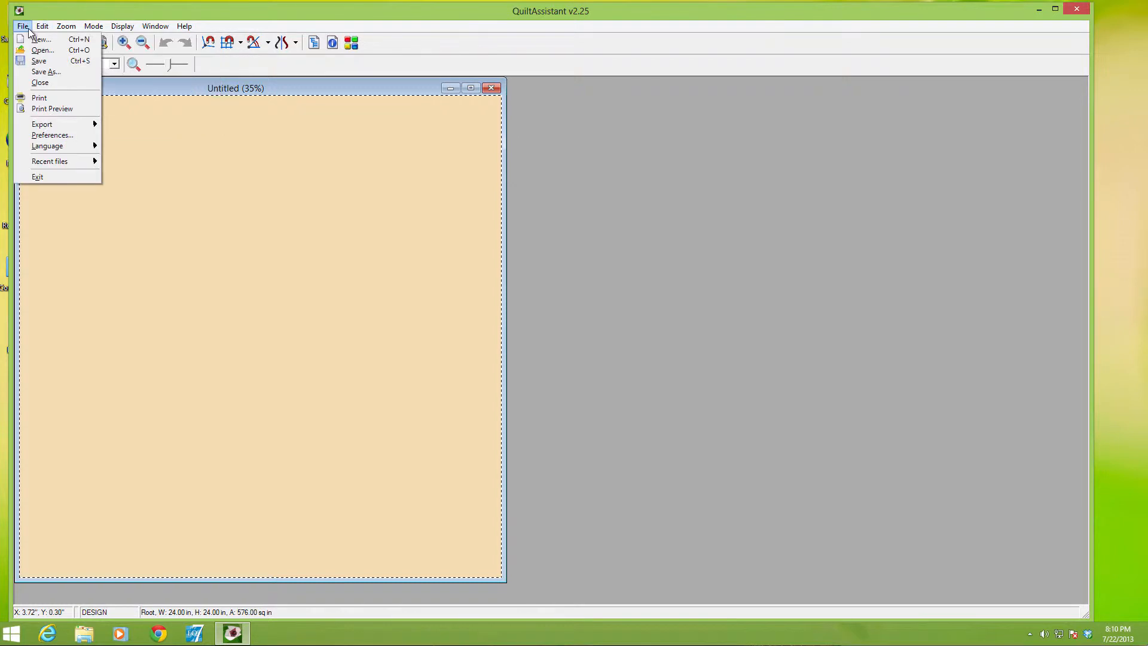
left_click(48, 135)
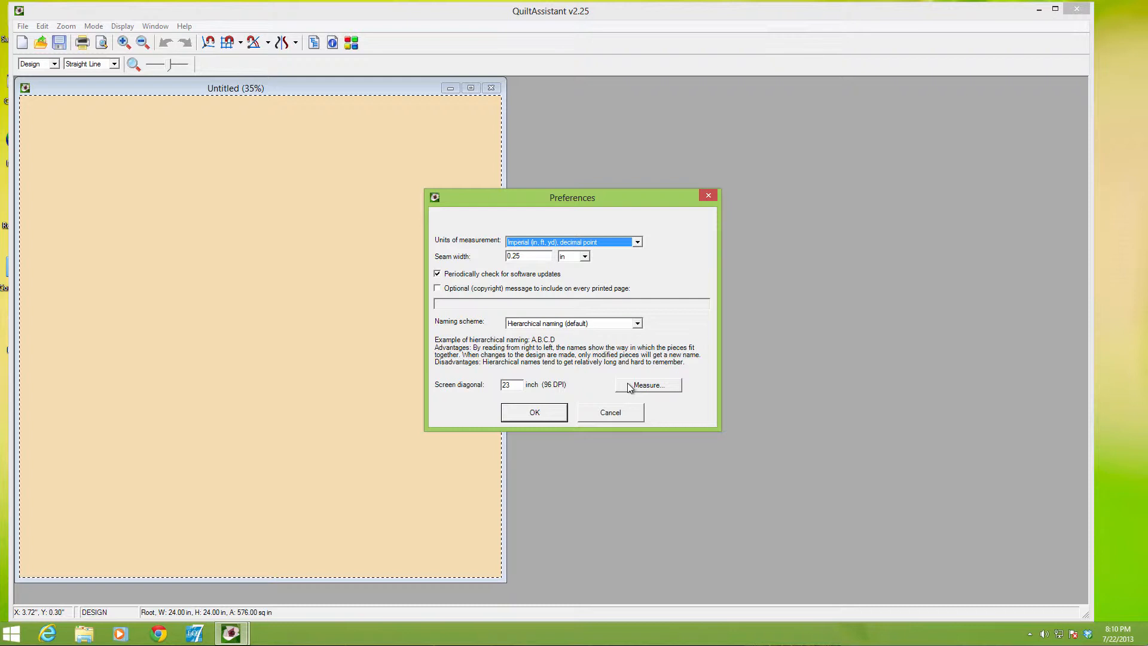
left_click(647, 385)
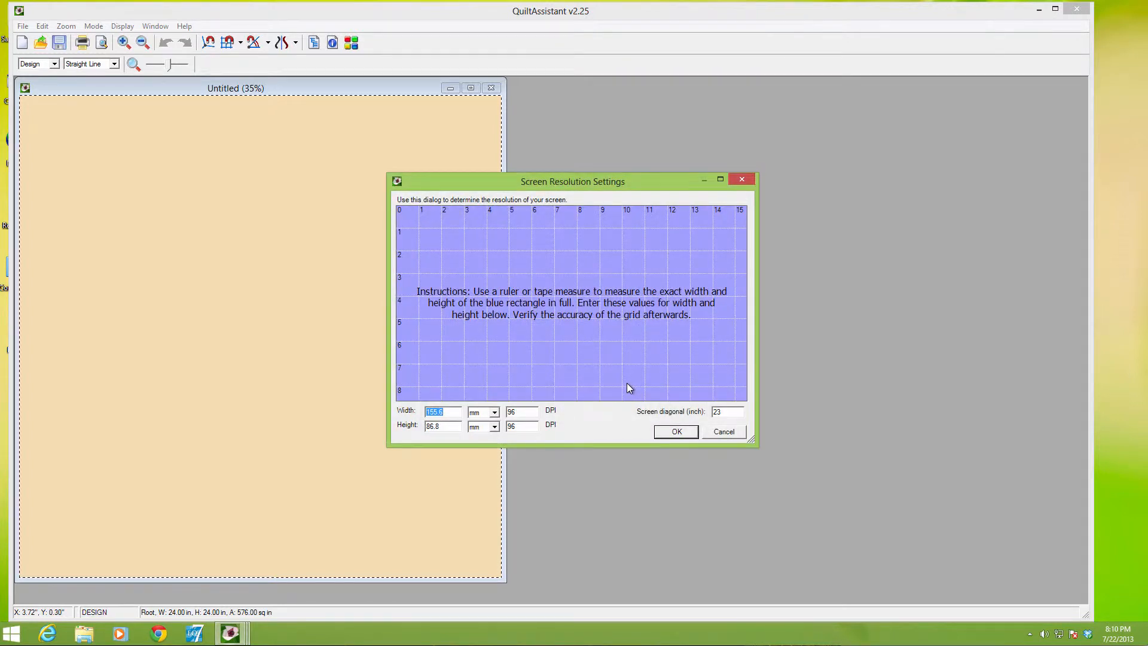
double_click(515, 412)
type("109")
key("Tab")
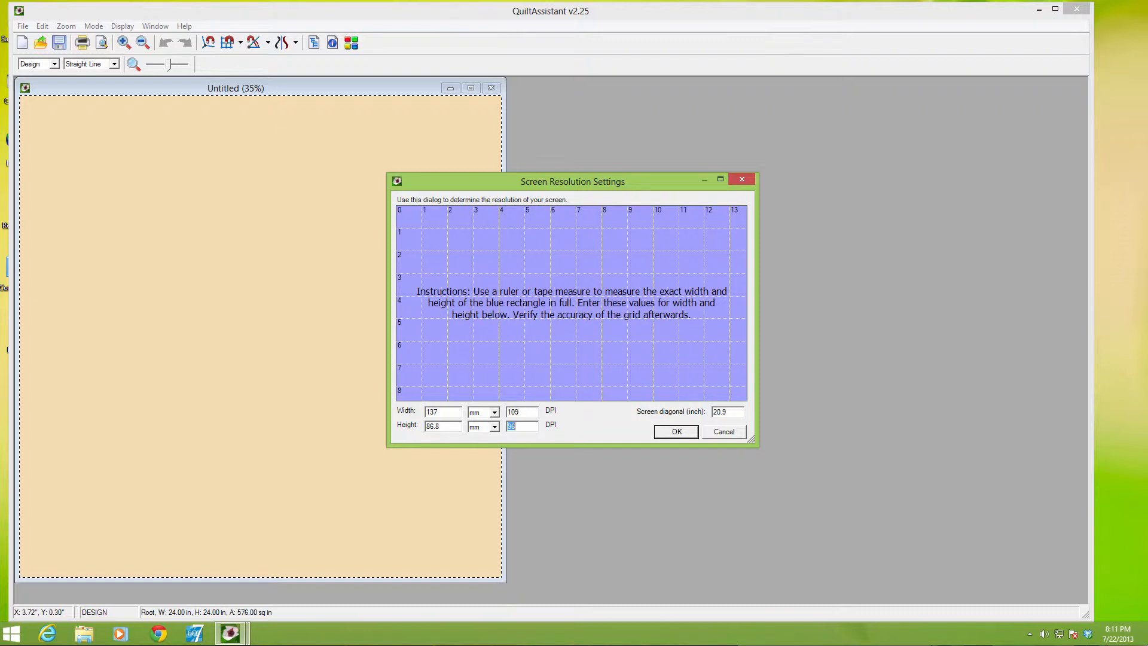
type("109")
left_click(728, 411)
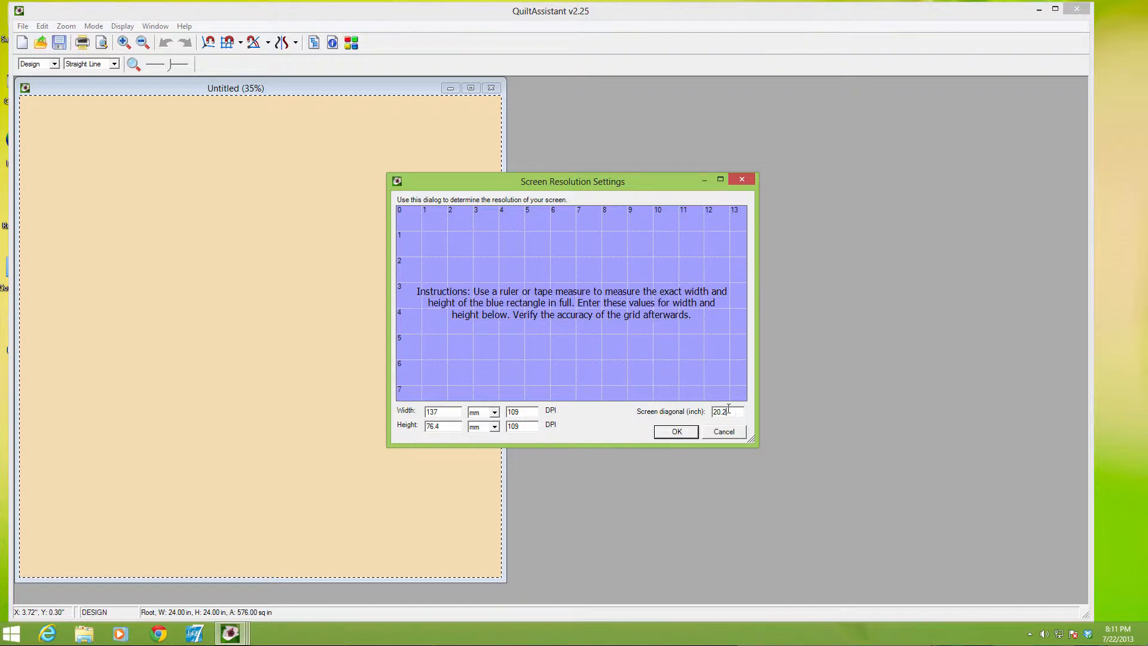
left_click(673, 431)
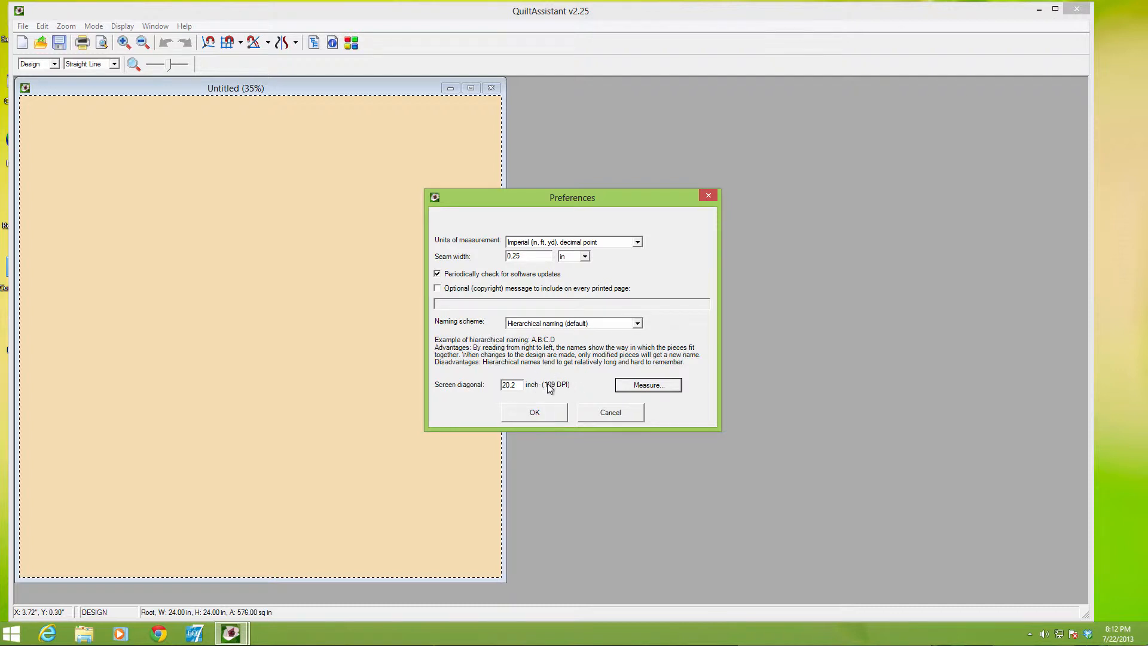
left_click(535, 412)
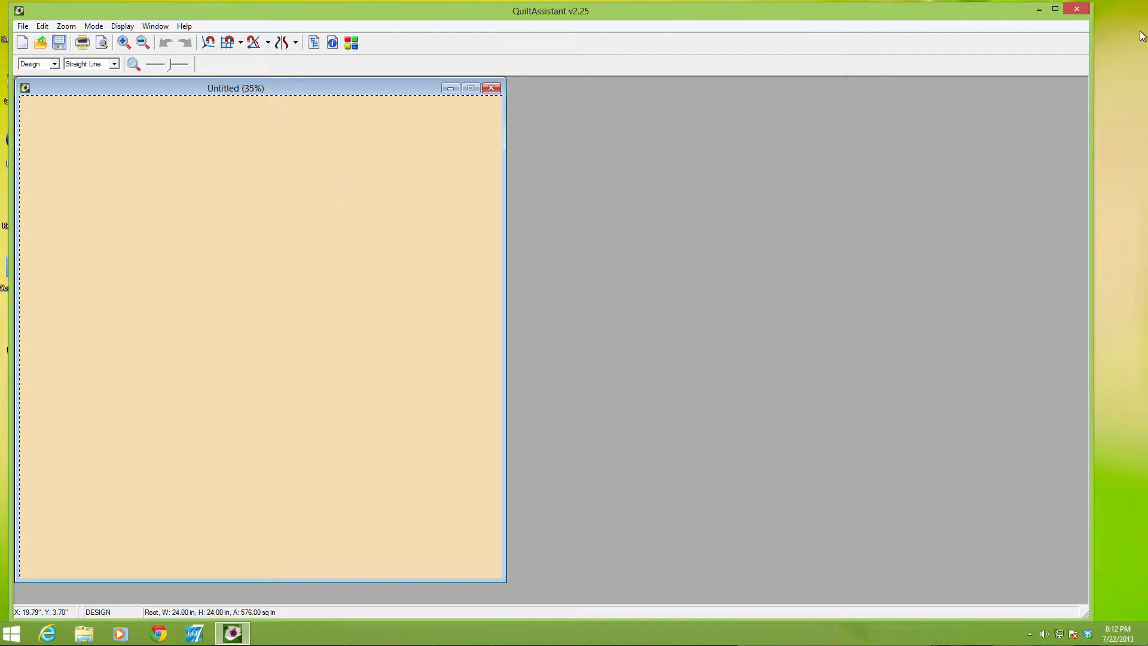
Switch to the browser and examine the Memory block picture to plan the grid
key("super+Tab")
left_click(838, 21)
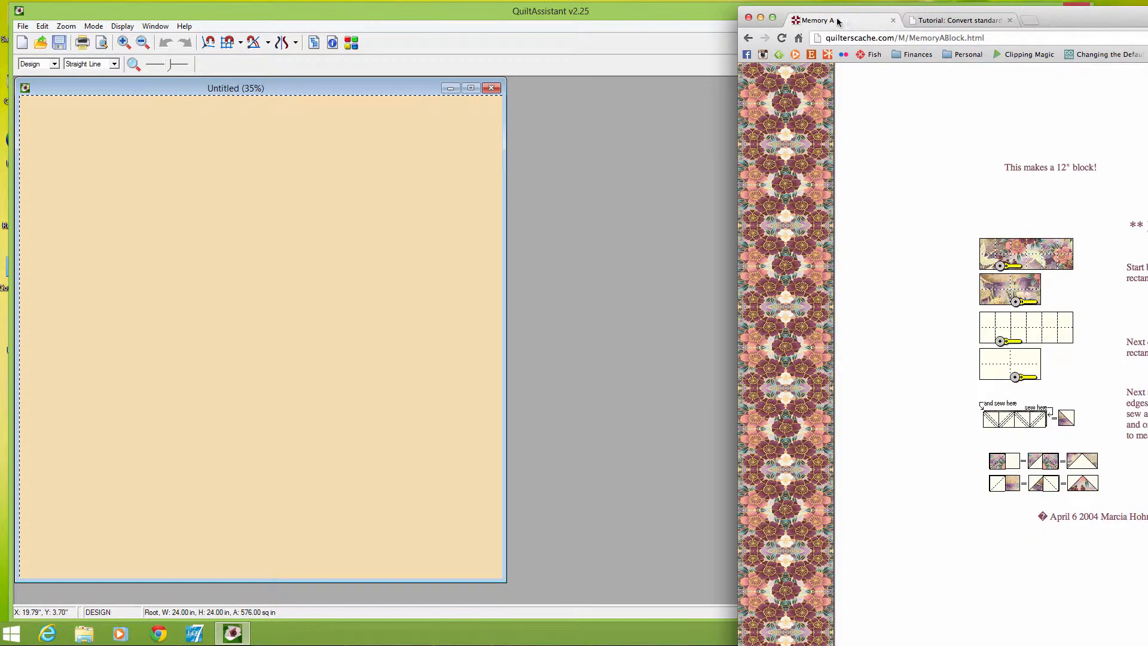
left_click_drag(1147, 21, 978, 22)
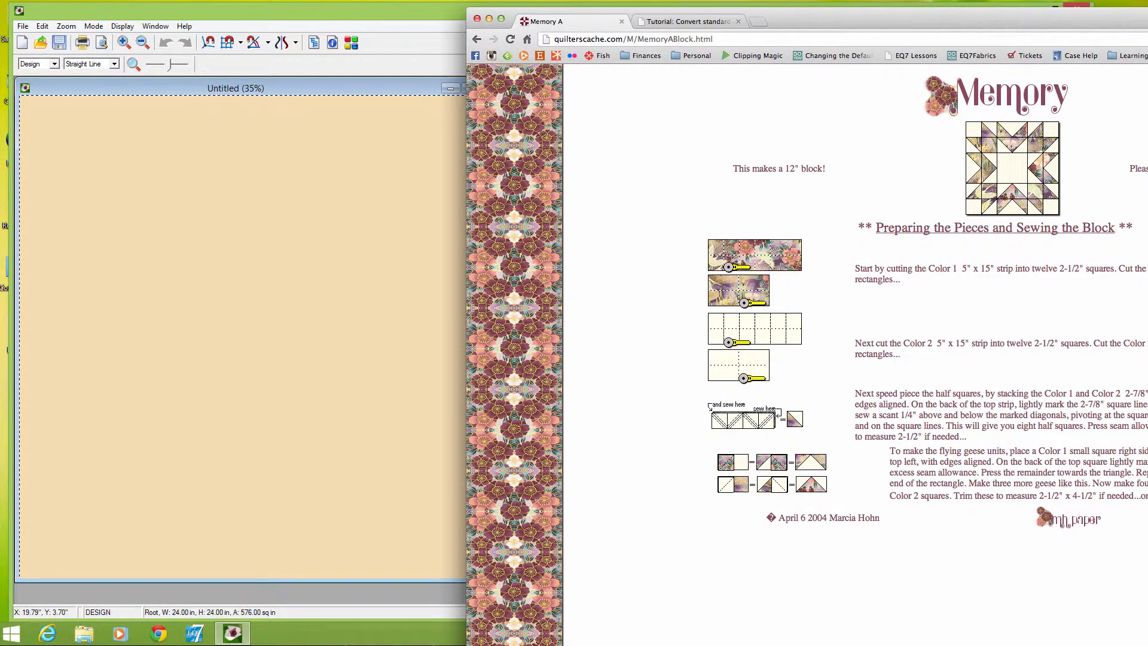
left_click_drag(884, 20, 1147, 0)
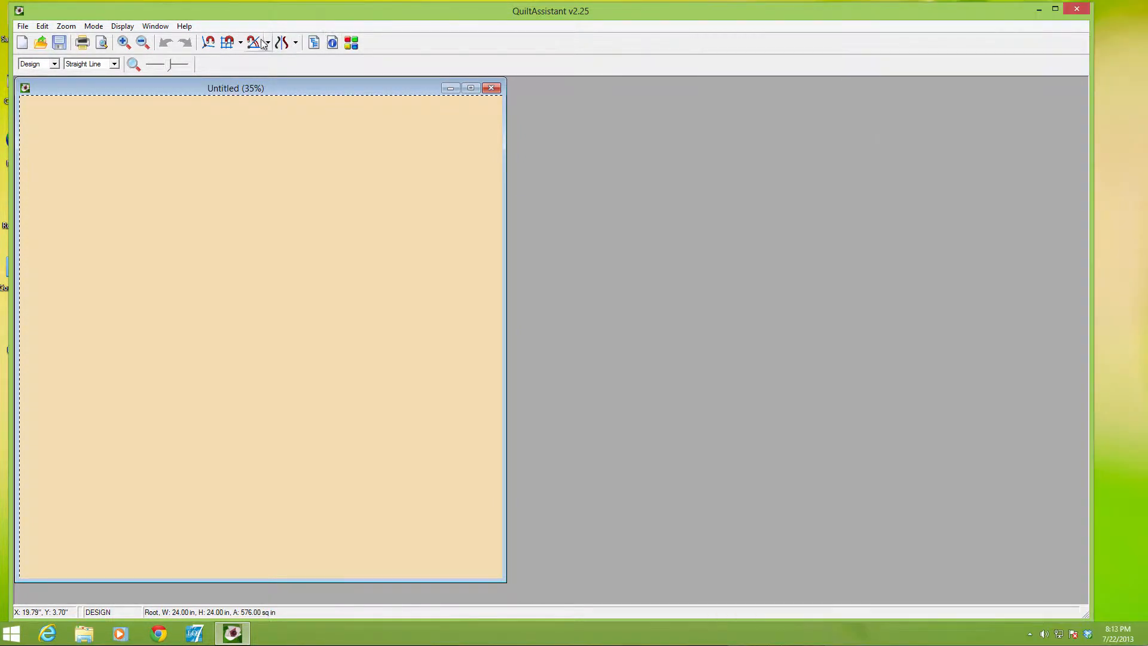
Define a custom snap grid with 24 horizontal and 24 vertical divisions
left_click(242, 45)
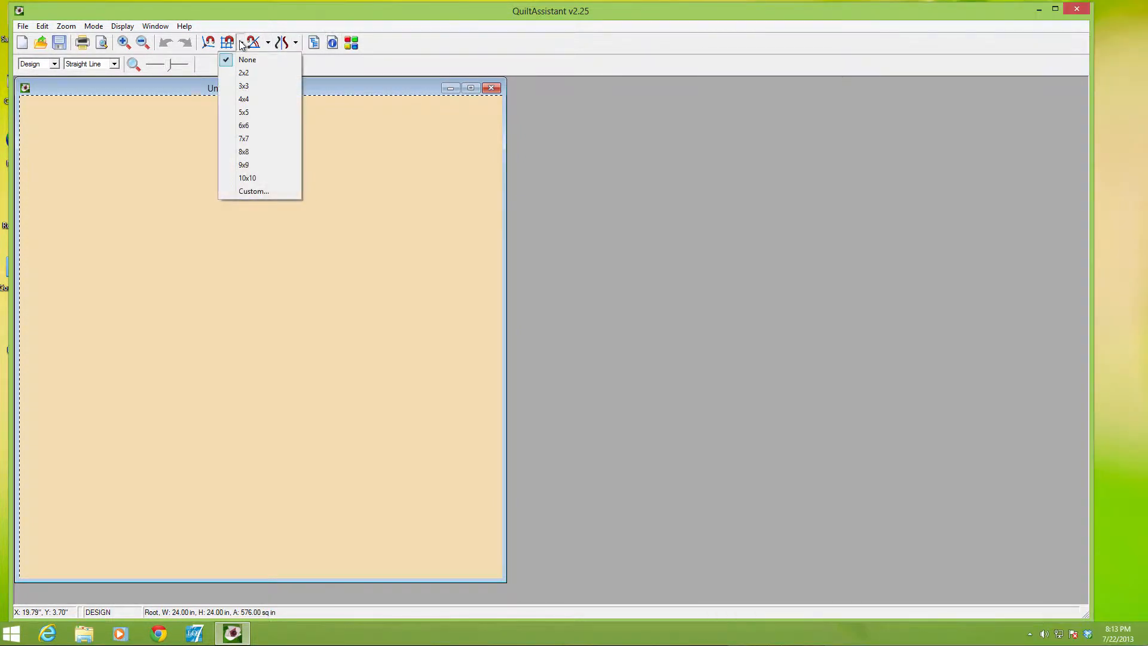
left_click(256, 190)
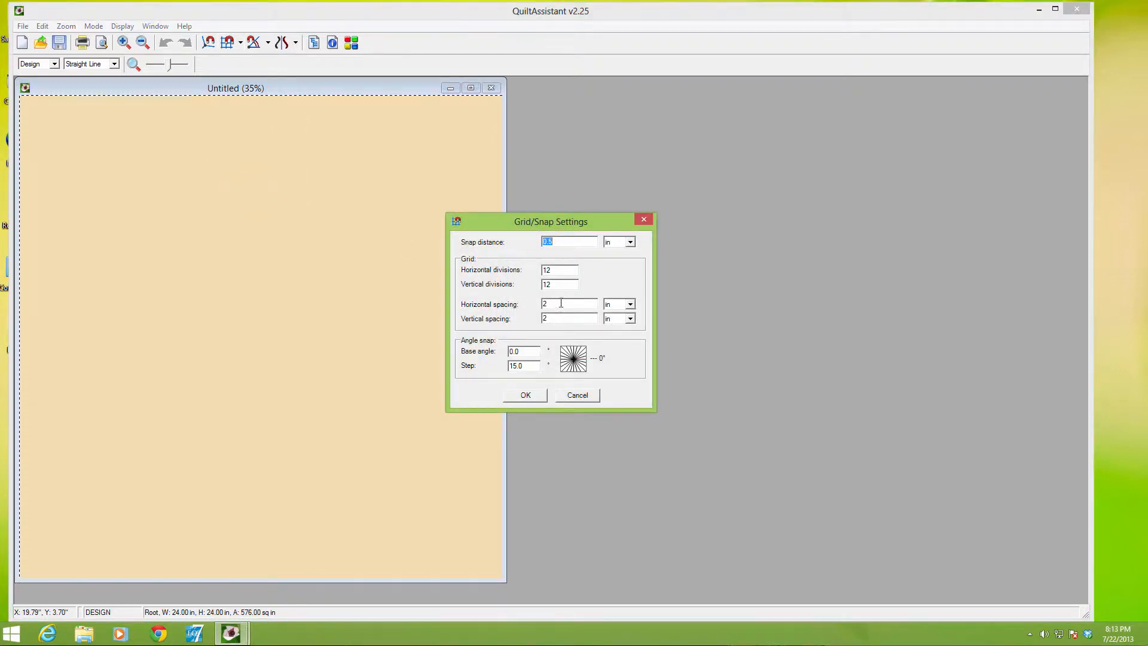
left_click(553, 271)
type("24")
left_click(553, 287)
type("24")
Set the grid's horizontal spacing to 1 in after trying 2 in for both horizontal and vertical spacing
left_click(549, 306)
double_click(551, 303)
type("2")
double_click(550, 318)
type("2")
left_click(556, 285)
double_click(555, 305)
type("1")
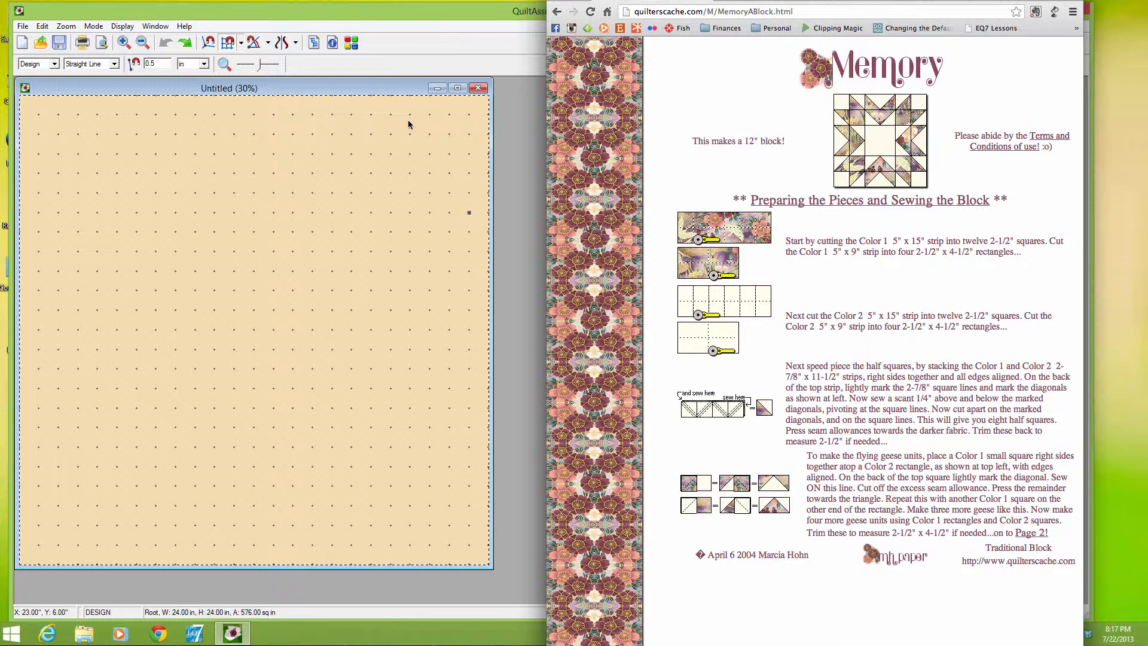
Divide the block with full-height vertical lines at X 16 in and X 8 in
left_click(466, 116)
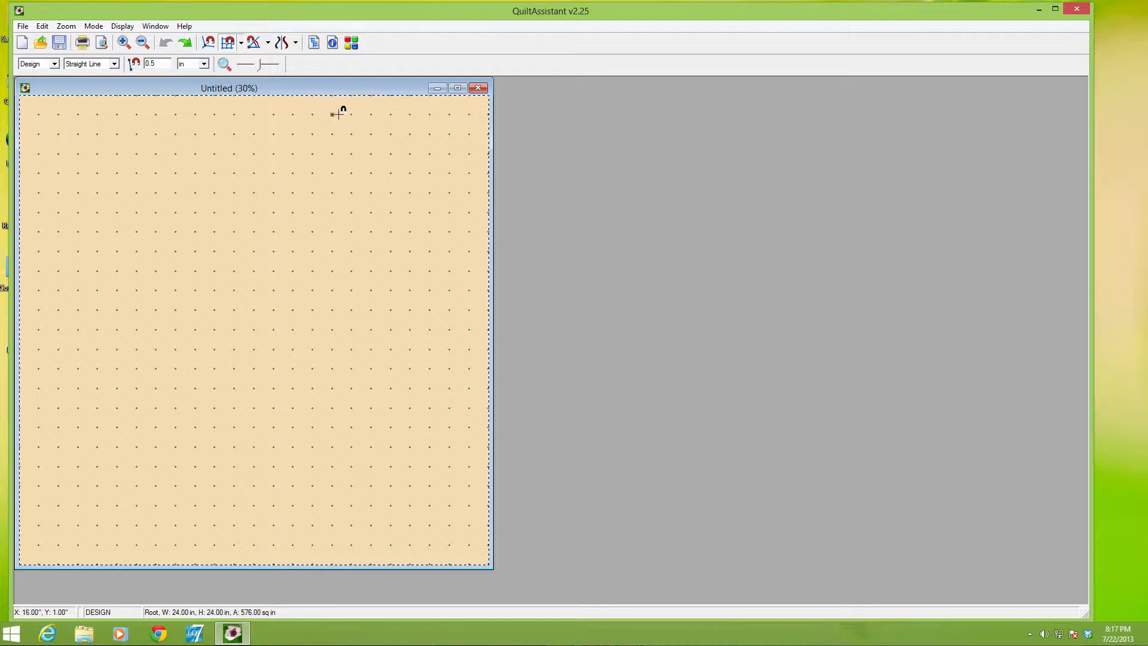
left_click_drag(333, 114, 333, 185)
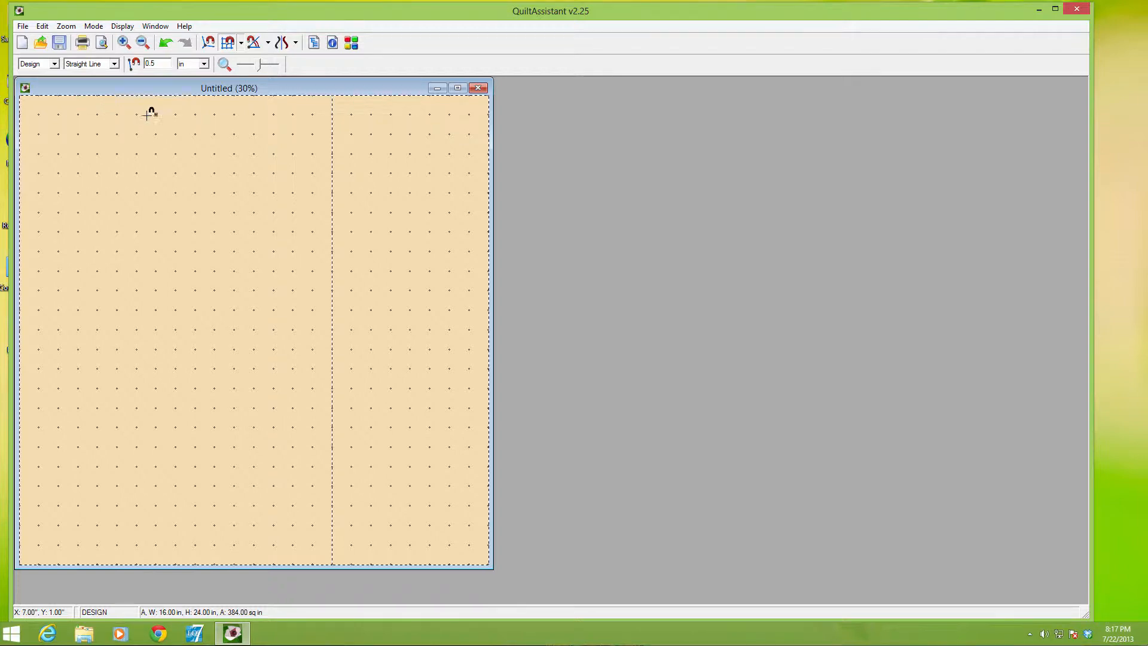
left_click_drag(178, 114, 174, 156)
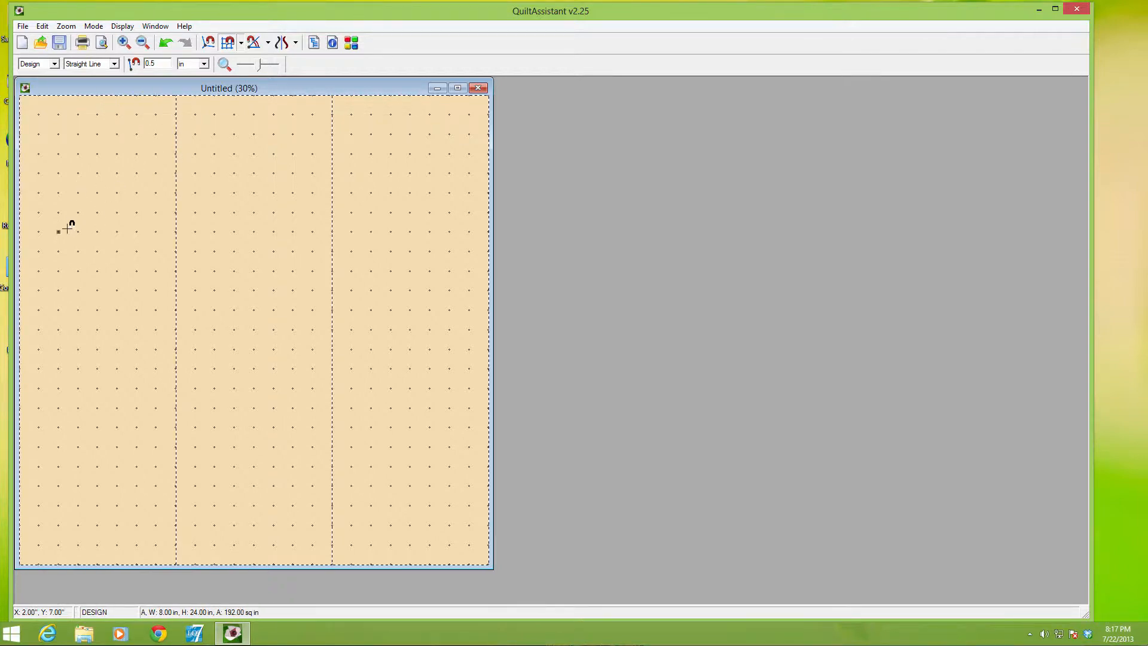
Draw horizontal lines across all three columns at Y 7 in and Y 16 in
left_click_drag(59, 230, 349, 230)
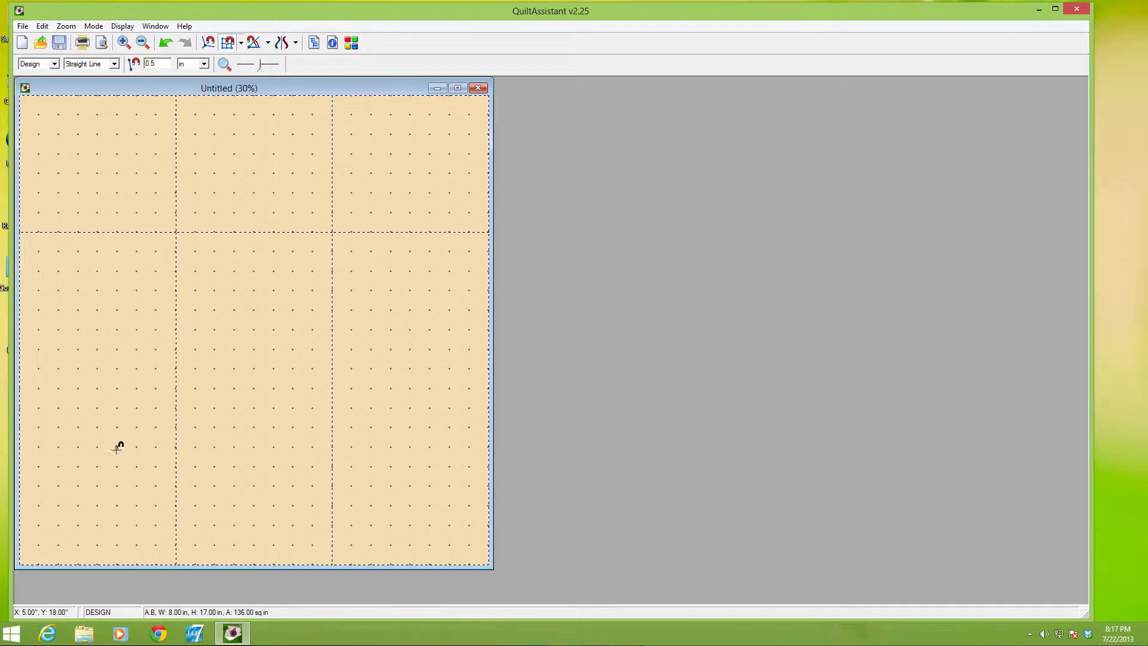
left_click(116, 407)
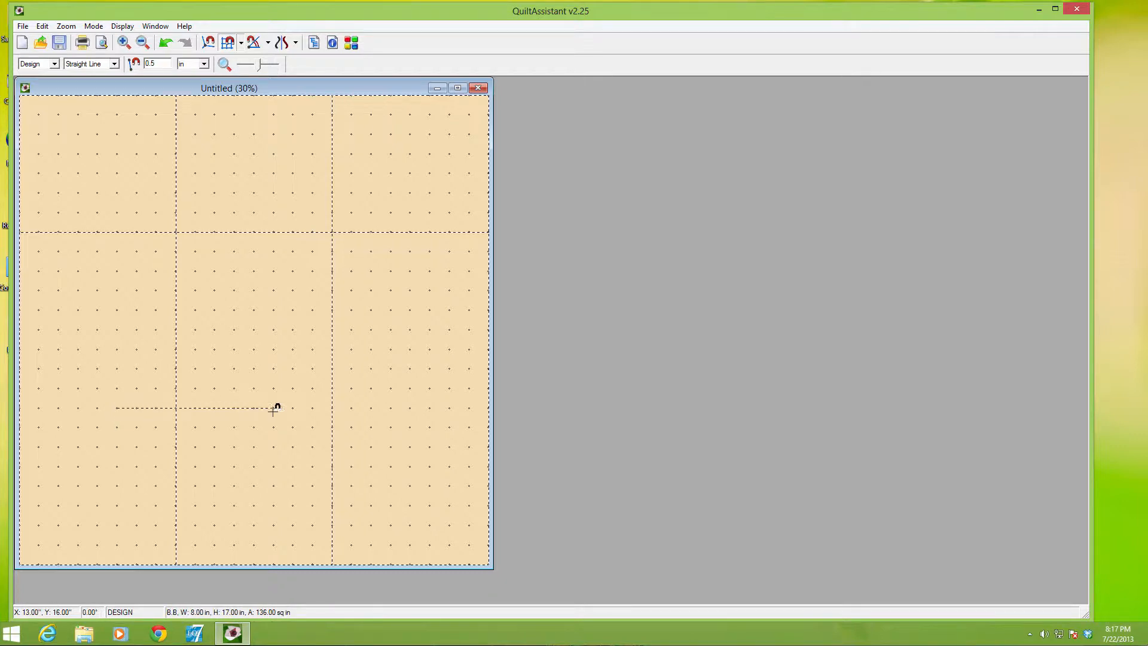
left_click(371, 407)
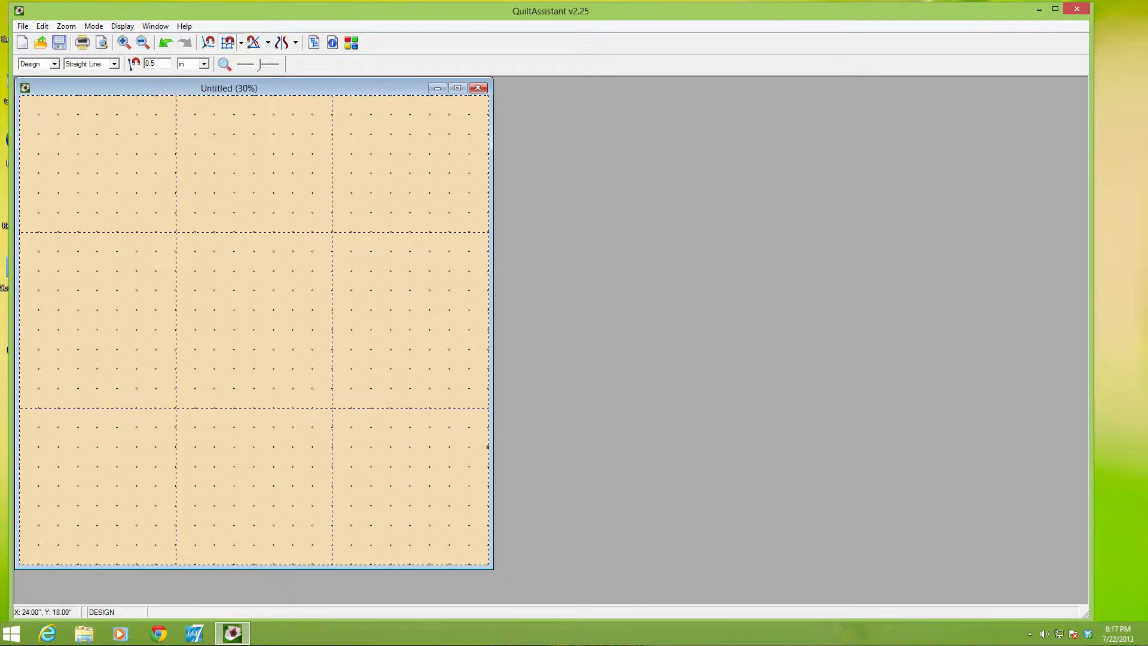
left_click_drag(494, 444, 612, 444)
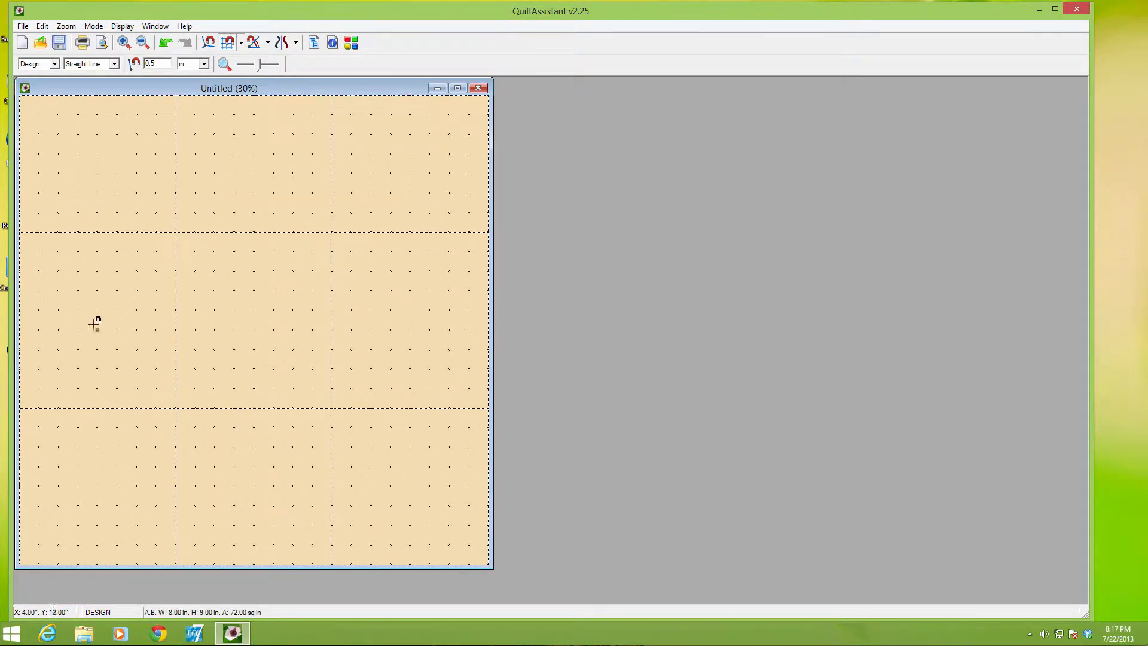
Add a horizontal line across the block at Y 8 in and delete the line at Y 7 in
left_click(101, 248)
left_click(342, 251)
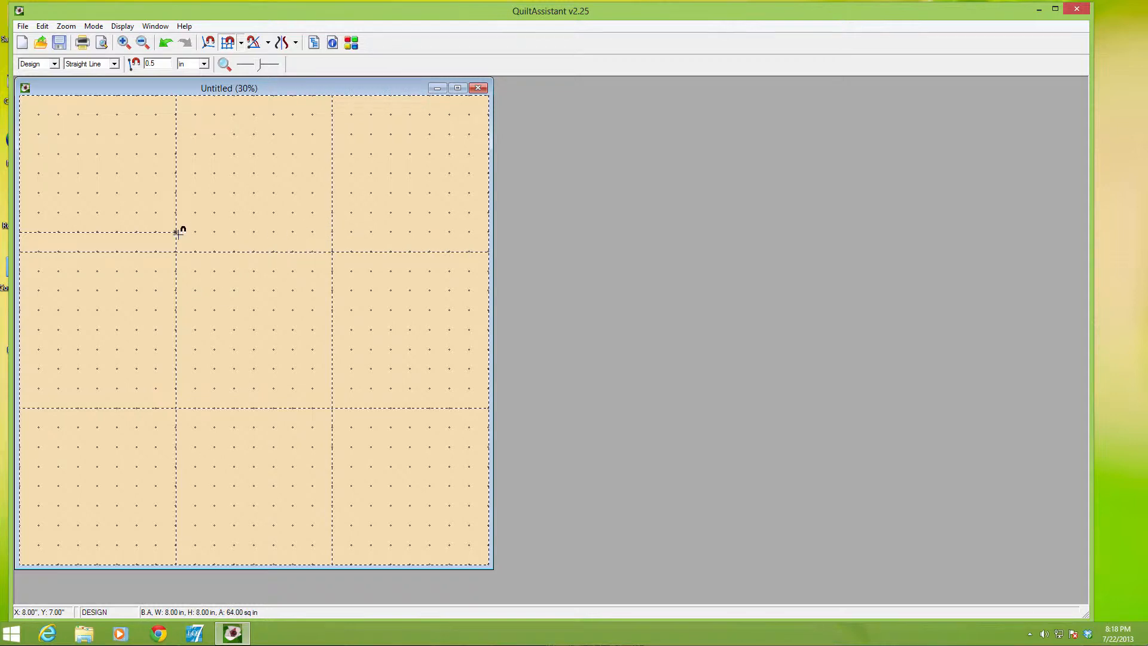
key("Delete")
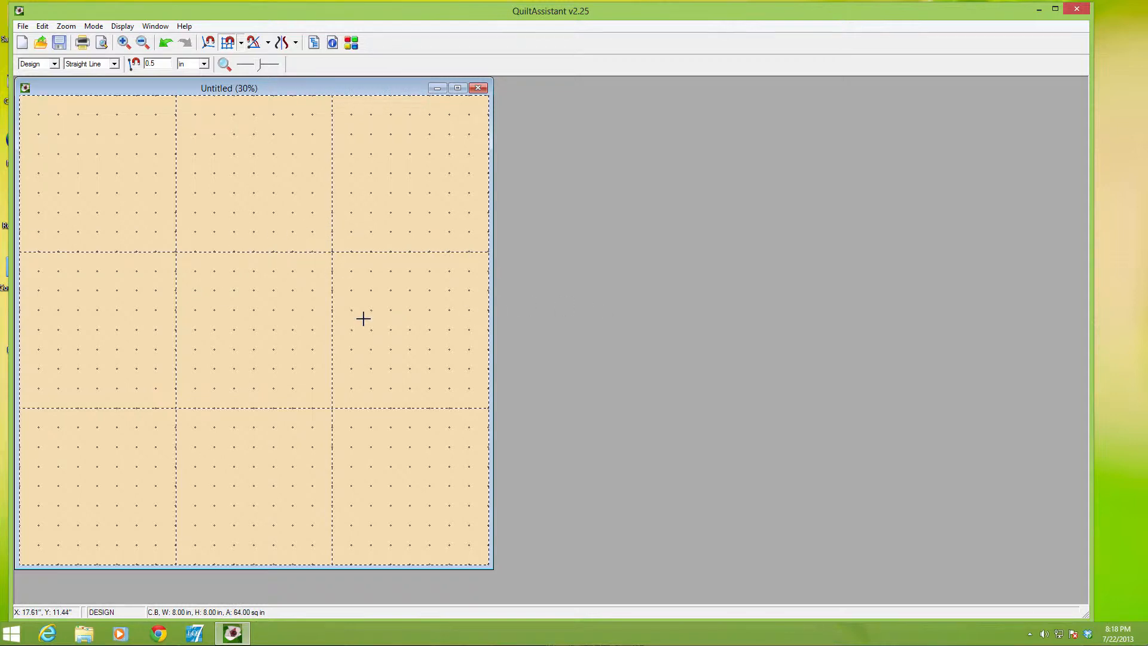
Following the Memory block picture, draw a V in the top middle square from its bottom midpoint to the midpoints of both sides
key("super+Tab")
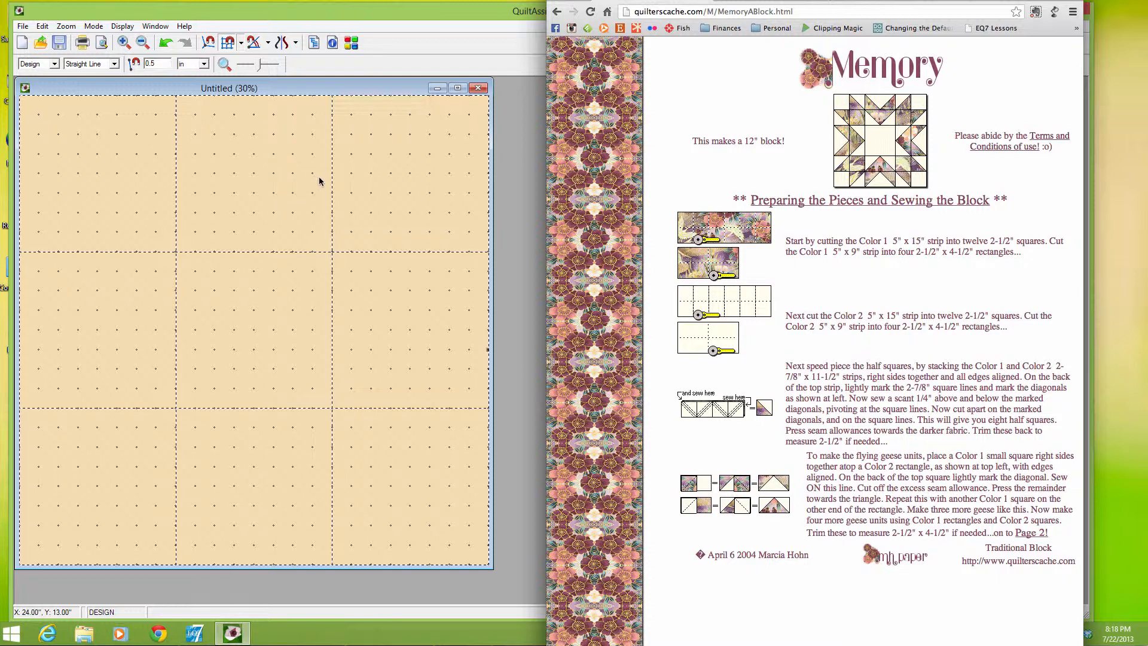
left_click(250, 255)
left_click_drag(256, 251, 334, 172)
left_click_drag(256, 248, 176, 174)
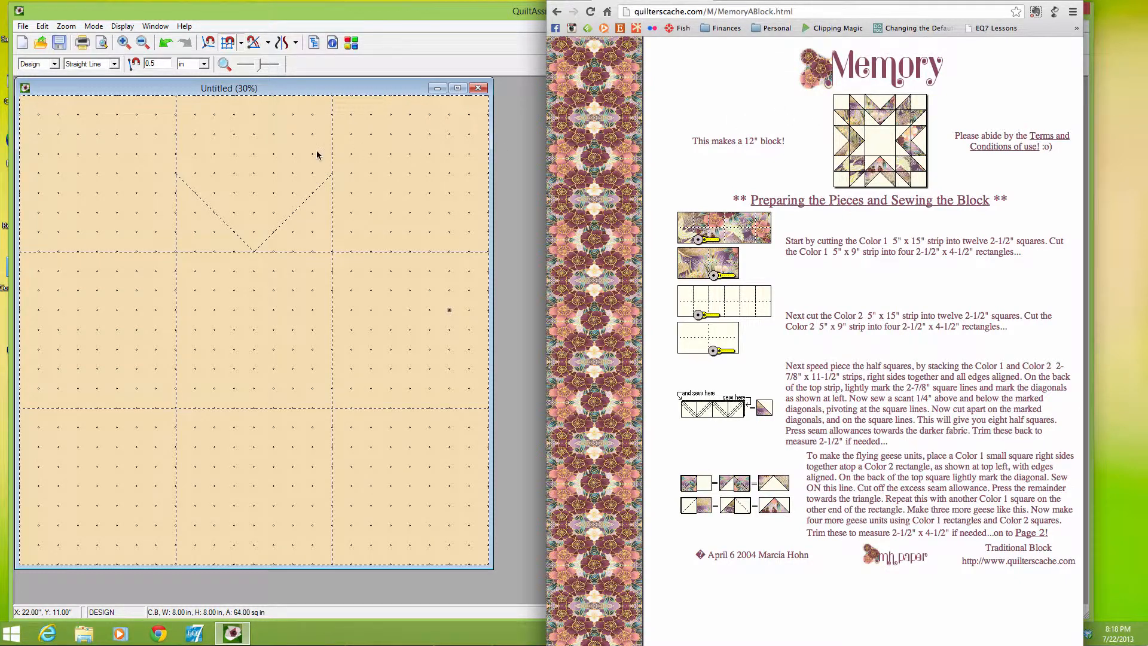
In the top middle square, draw the inner V through its centre to both top corners, extending one leg to the outer V, and check the reference
left_click(254, 172)
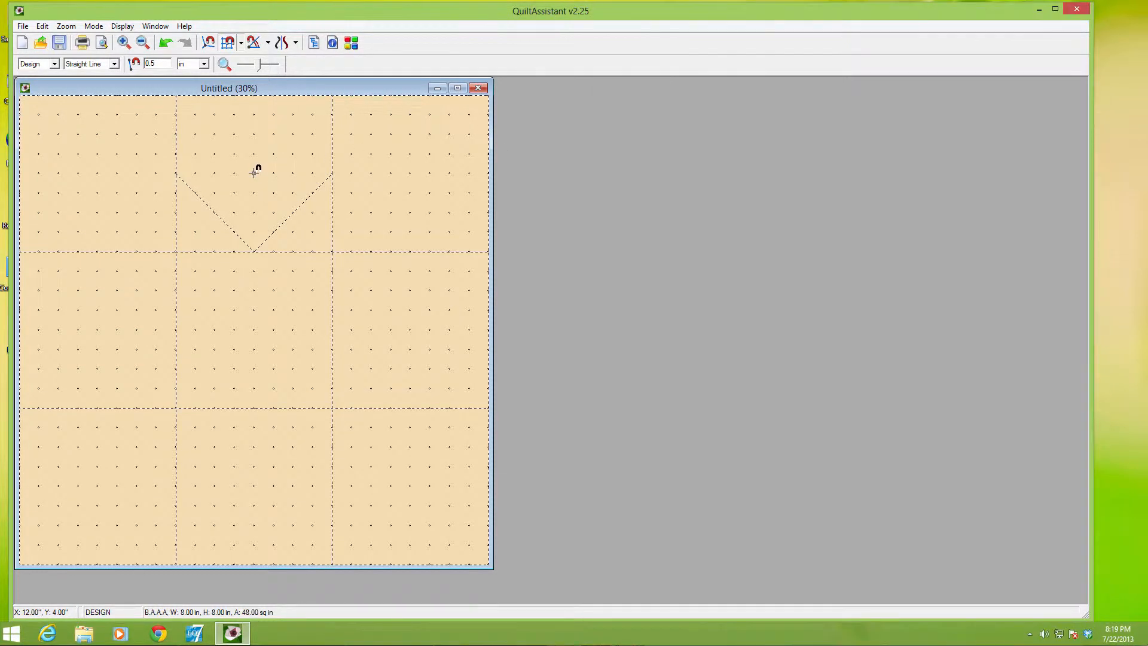
left_click_drag(178, 95, 207, 142)
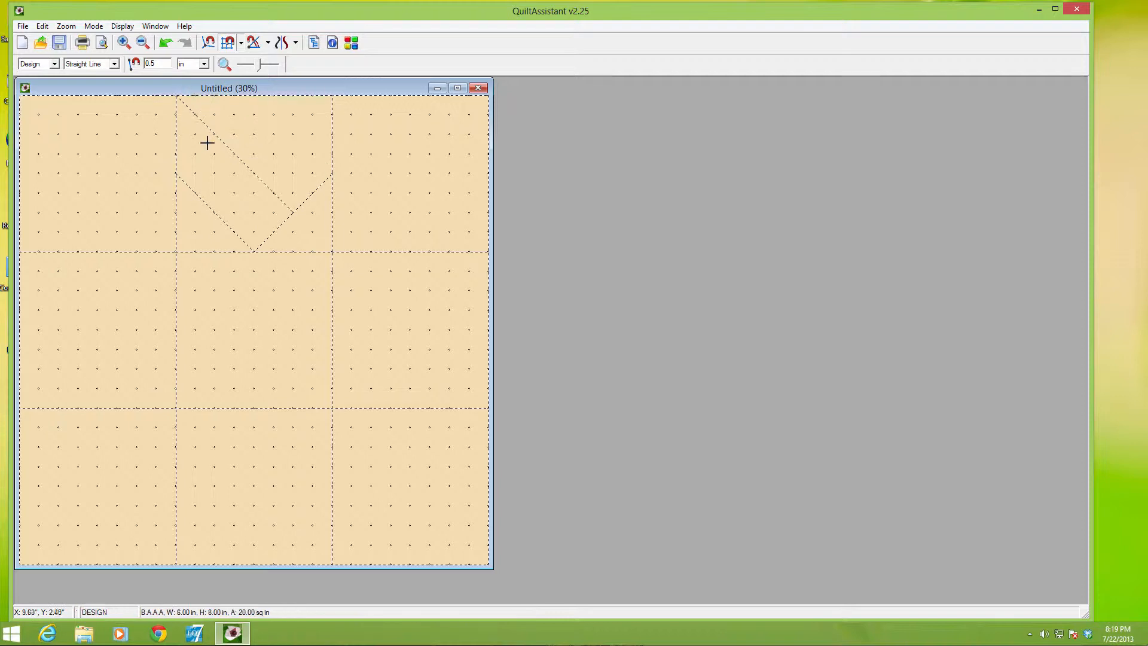
left_click_drag(254, 170, 332, 95)
key("alt+Tab")
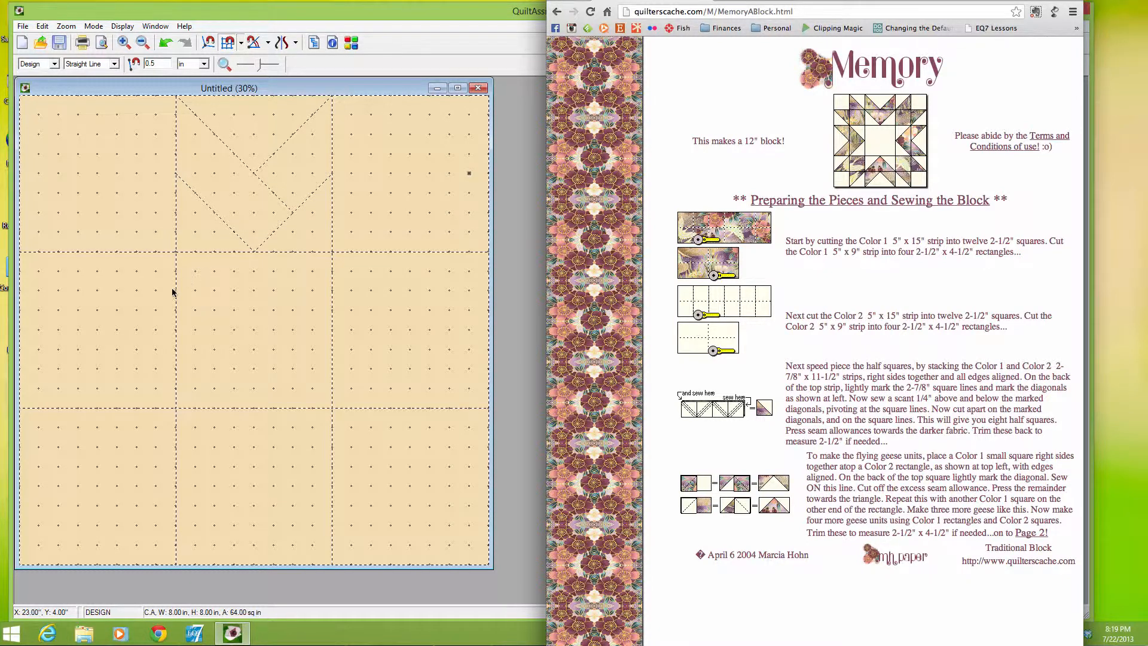
Draw matching outer Vs in the left, bottom and right middle squares, each pointing at the midpoint of the centre square's side
left_click(175, 338)
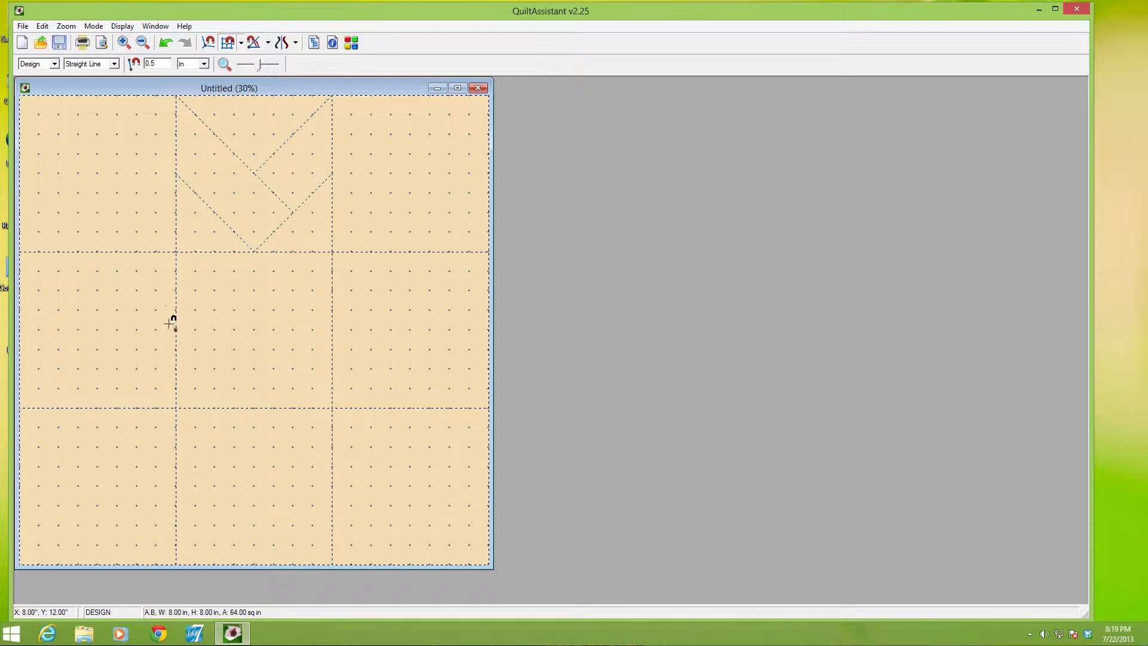
left_click_drag(176, 329, 102, 248)
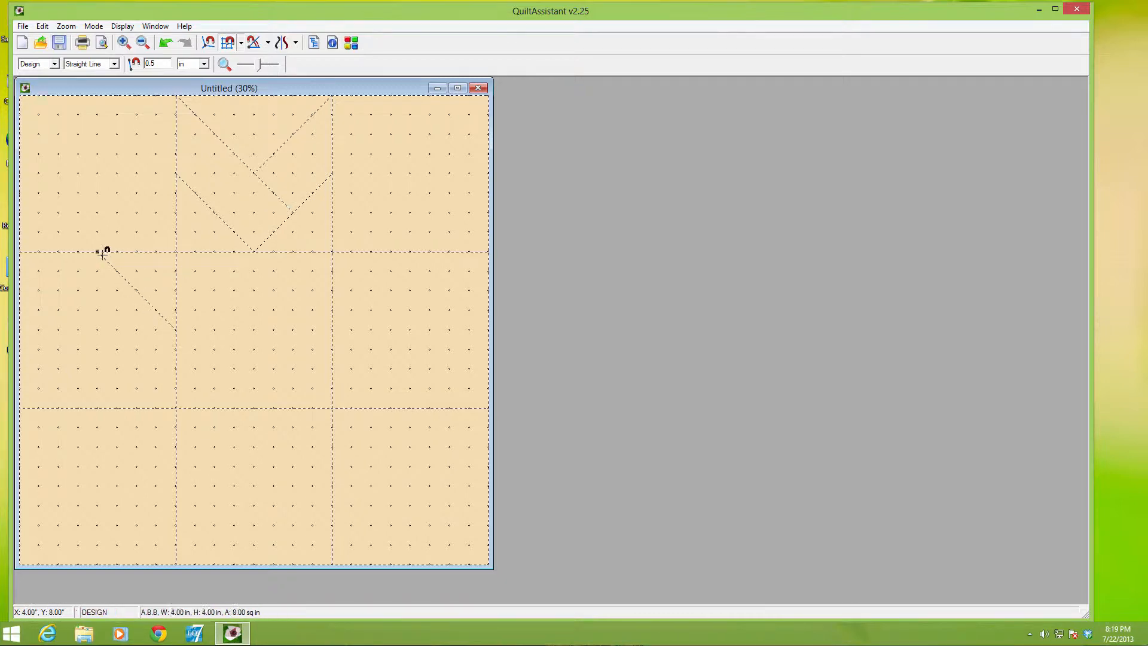
left_click_drag(175, 329, 97, 408)
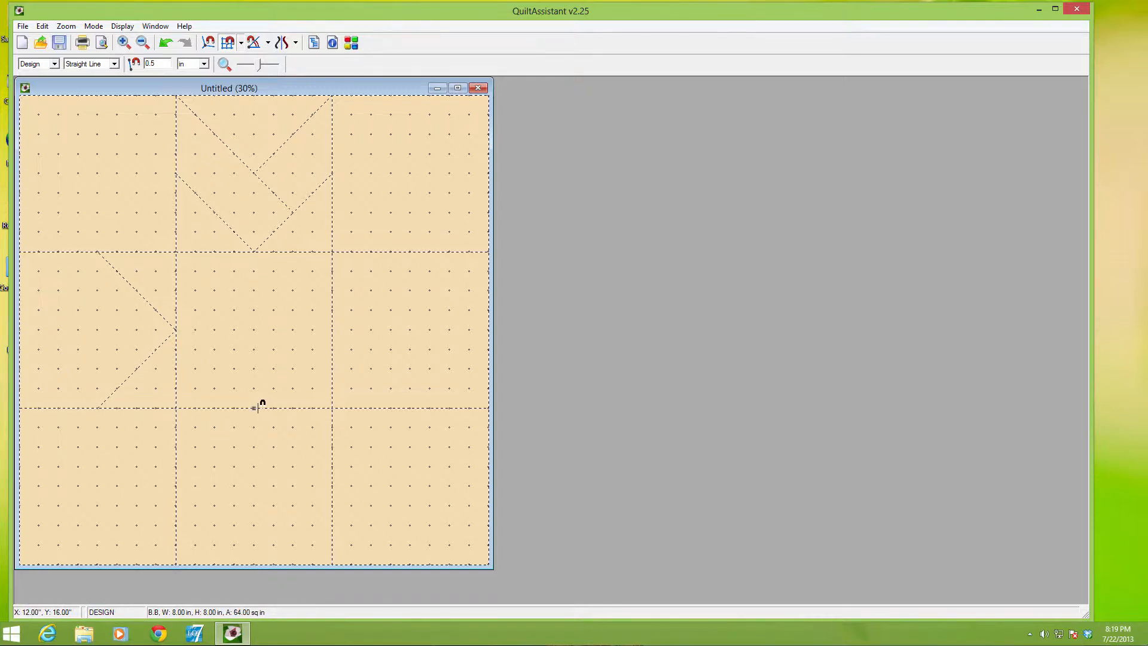
mouse_move(257, 406)
left_mouse_down()
mouse_move(180, 464)
mouse_move(176, 485)
left_mouse_up()
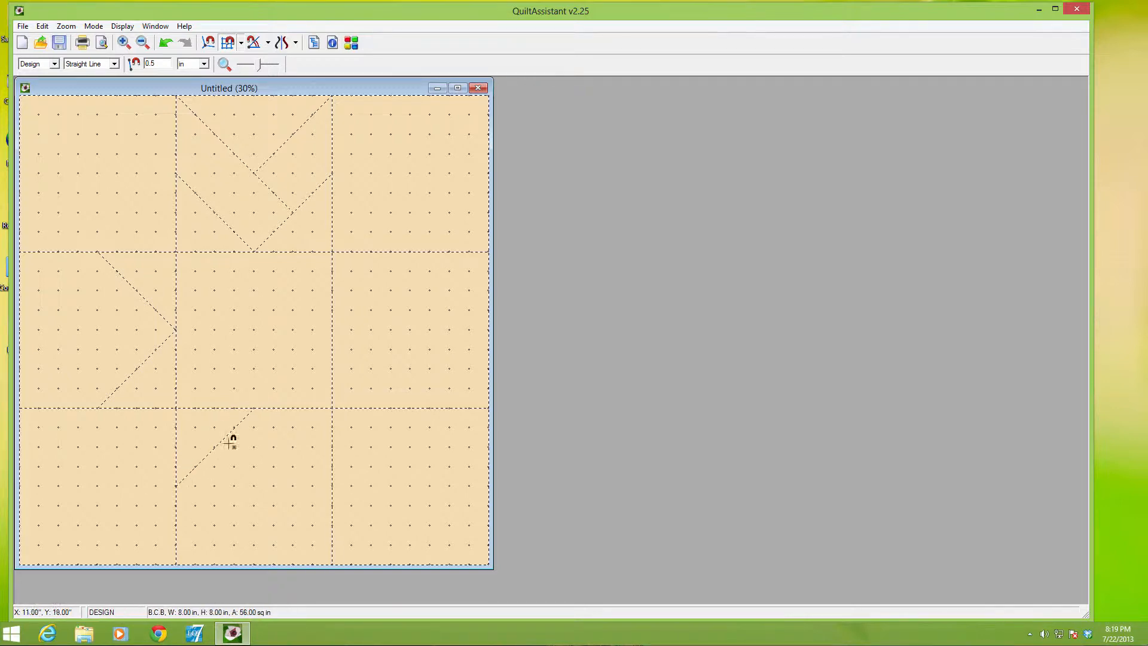
left_click_drag(254, 408, 333, 485)
mouse_move(332, 329)
left_mouse_down()
mouse_move(410, 407)
mouse_move(410, 252)
left_mouse_up()
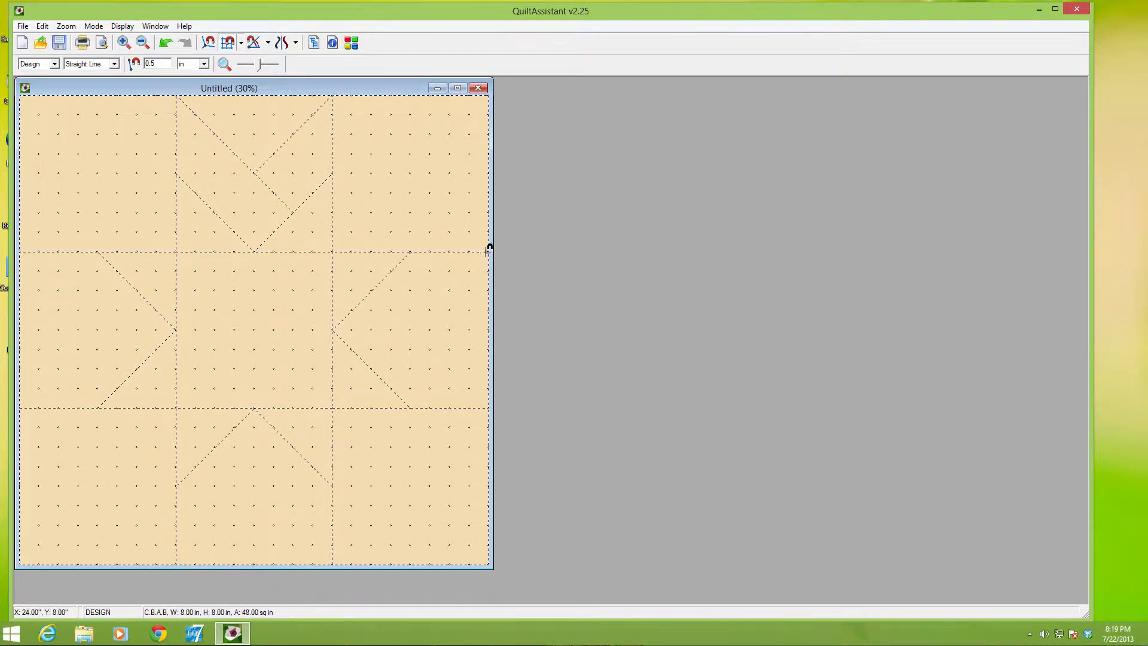
Draw inner Vs through the centres of the right, bottom and left middle squares, extending one leg of each to its outer V
left_click_drag(488, 251, 371, 369)
left_click_drag(410, 329, 488, 407)
left_click_drag(332, 563, 215, 447)
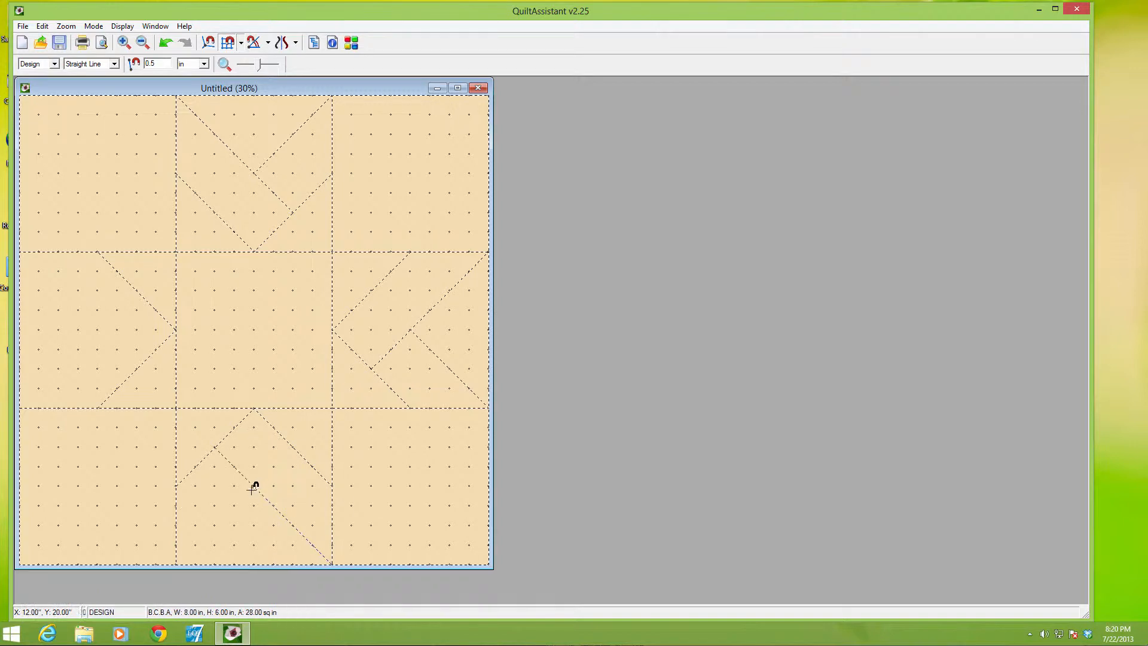
left_click_drag(254, 485, 176, 563)
left_click_drag(20, 407, 98, 329)
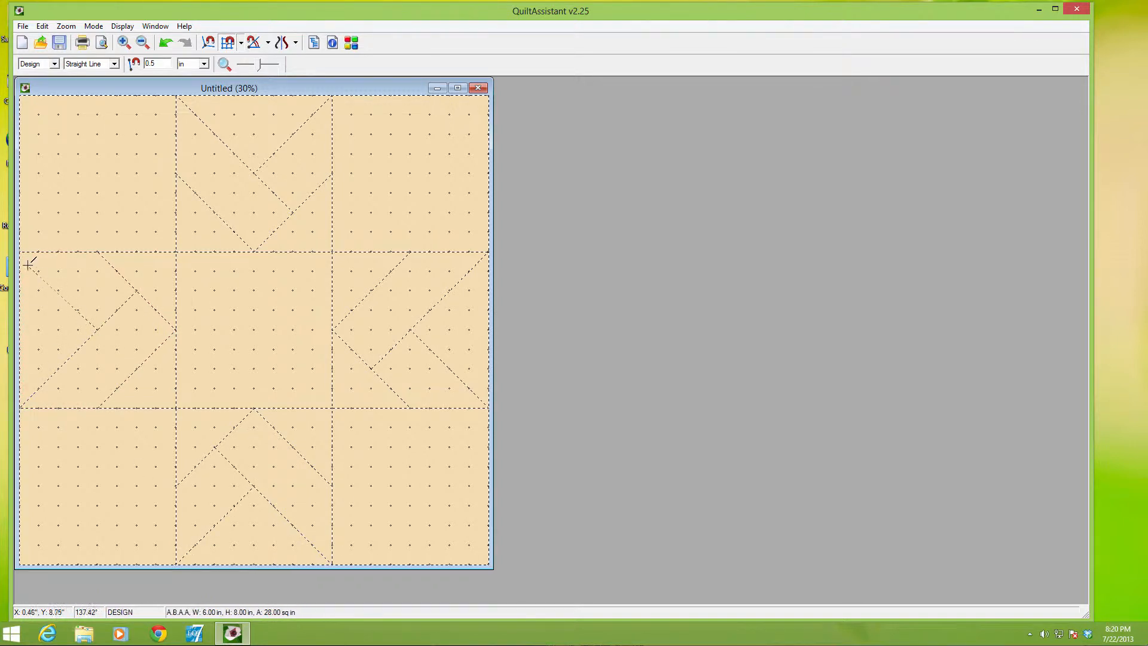
left_click_drag(19, 252, 98, 330)
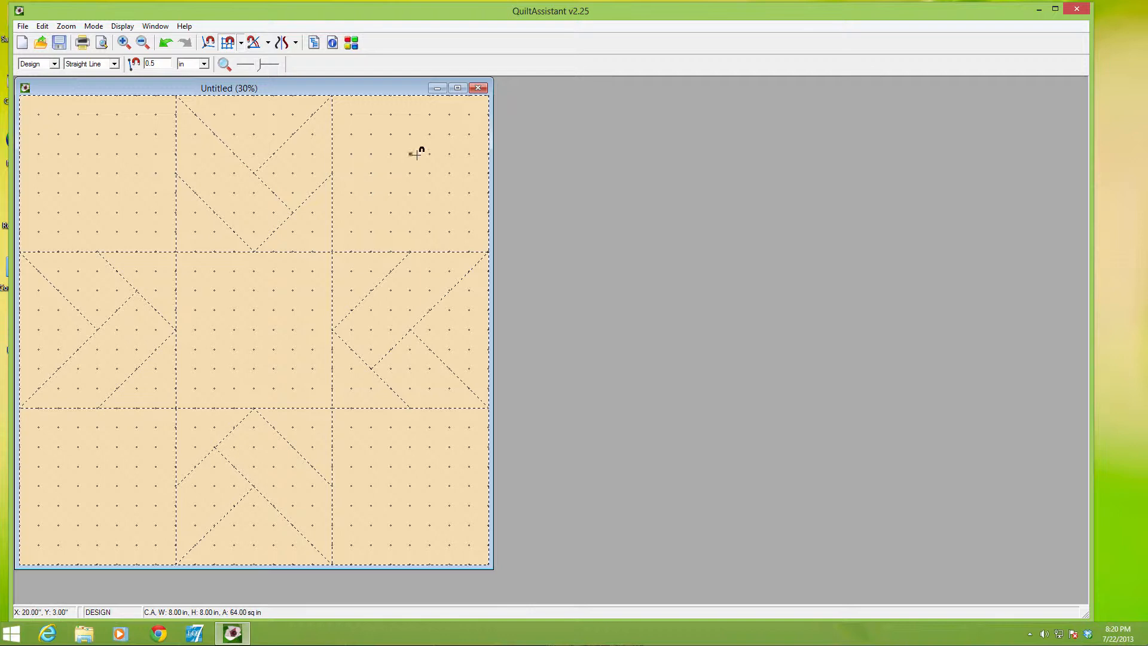
Divide the top-right corner square with a vertical line at X 20 in, a horizontal line at Y 4 in beyond it, and two star-point diagonals
left_click(410, 97)
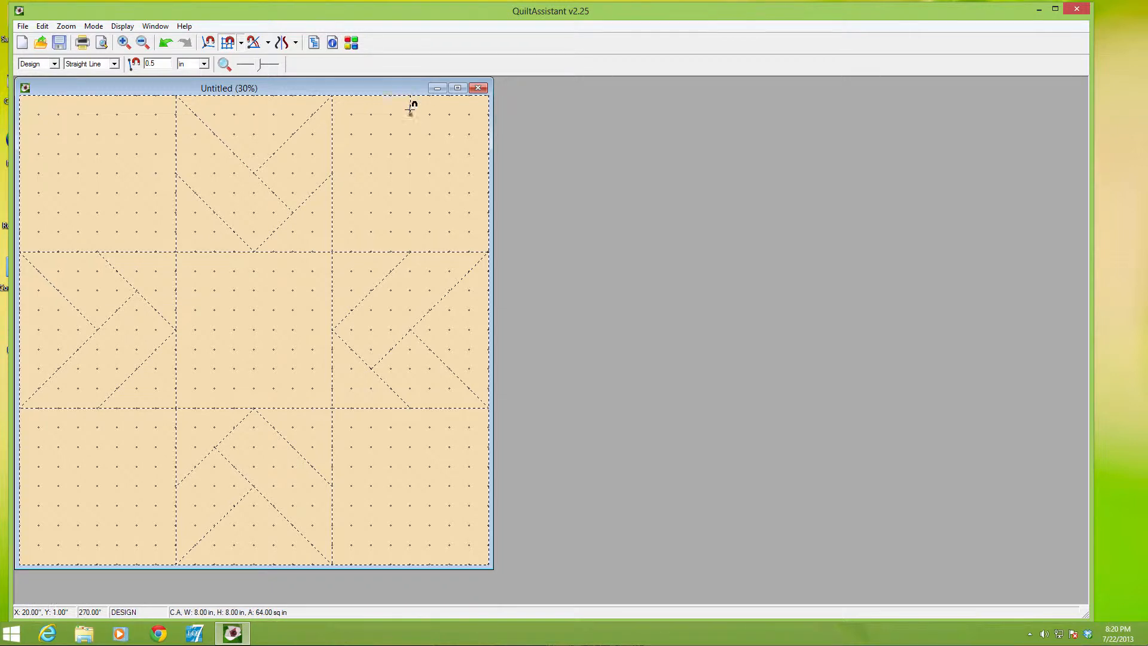
left_click(412, 192)
left_click(429, 172)
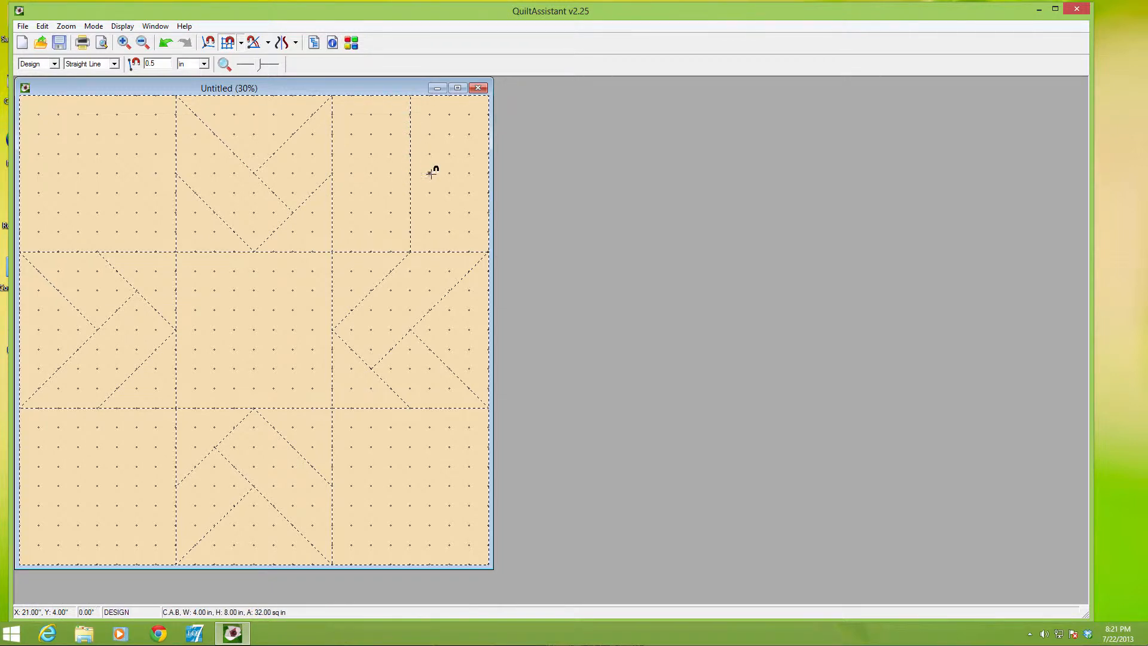
left_click(463, 173)
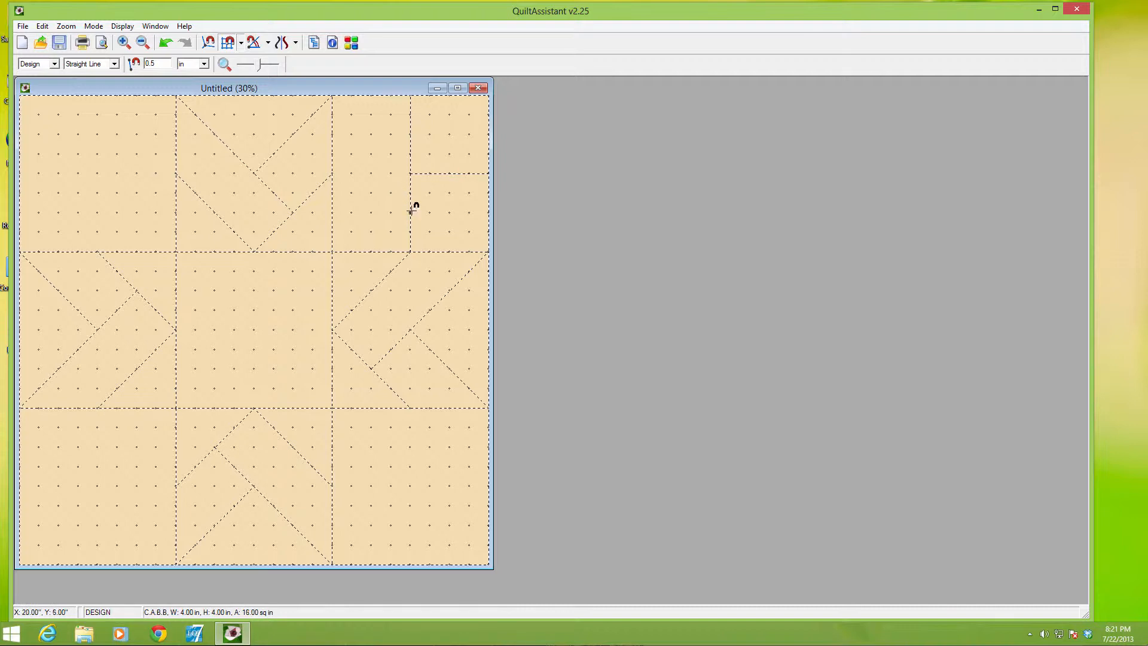
left_click(411, 251)
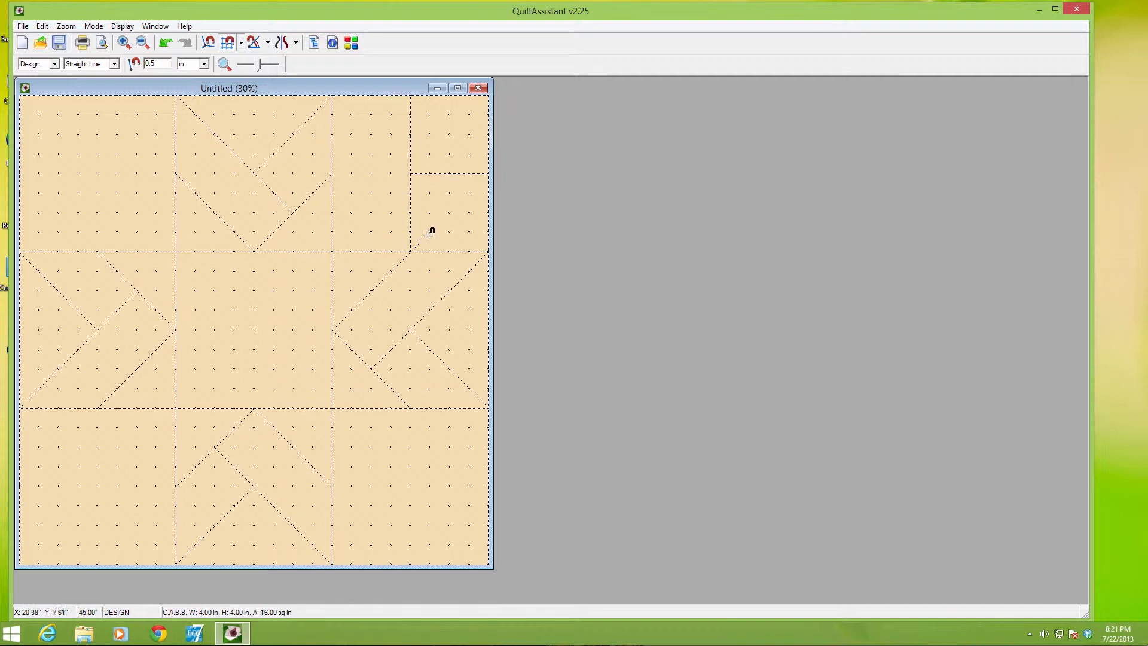
left_click(488, 173)
left_click(411, 95)
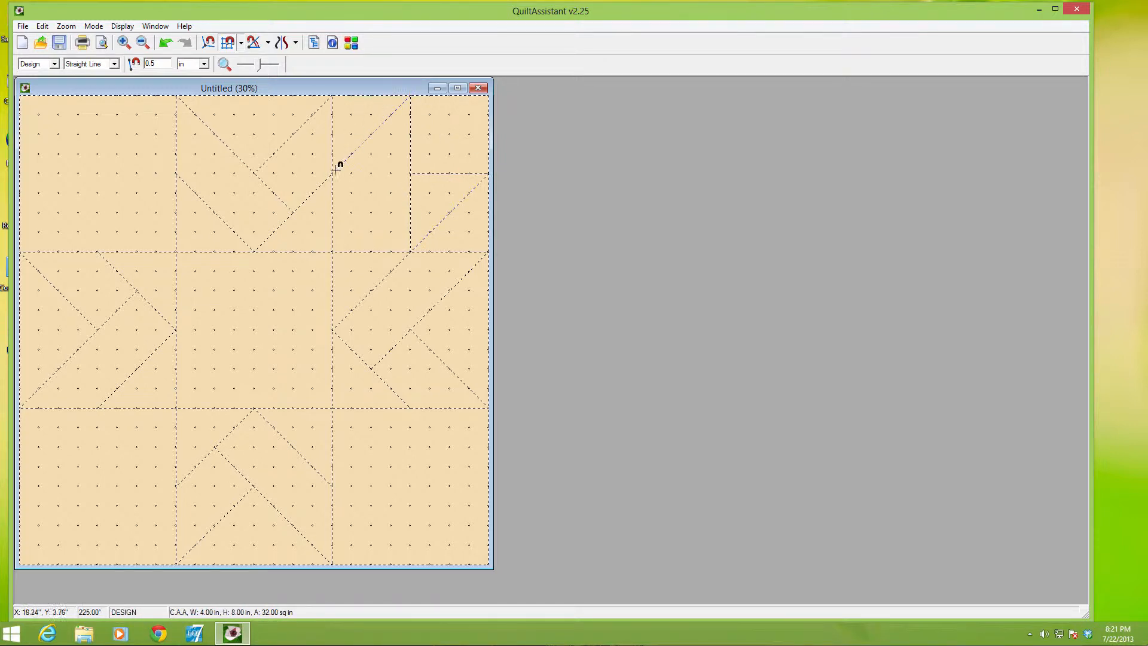
left_click(332, 173)
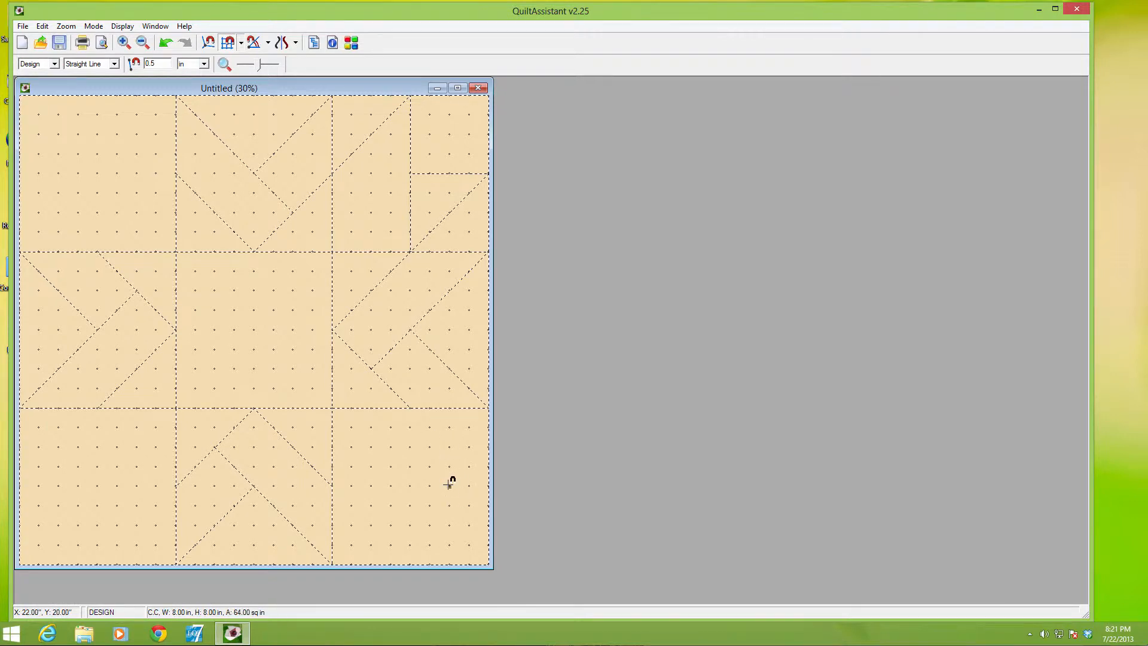
Divide the bottom-right corner square with a horizontal line at Y 20 in, two star-point diagonals, and a vertical line below at X 20 in
left_click_drag(448, 485, 390, 485)
left_click_drag(410, 407, 489, 485)
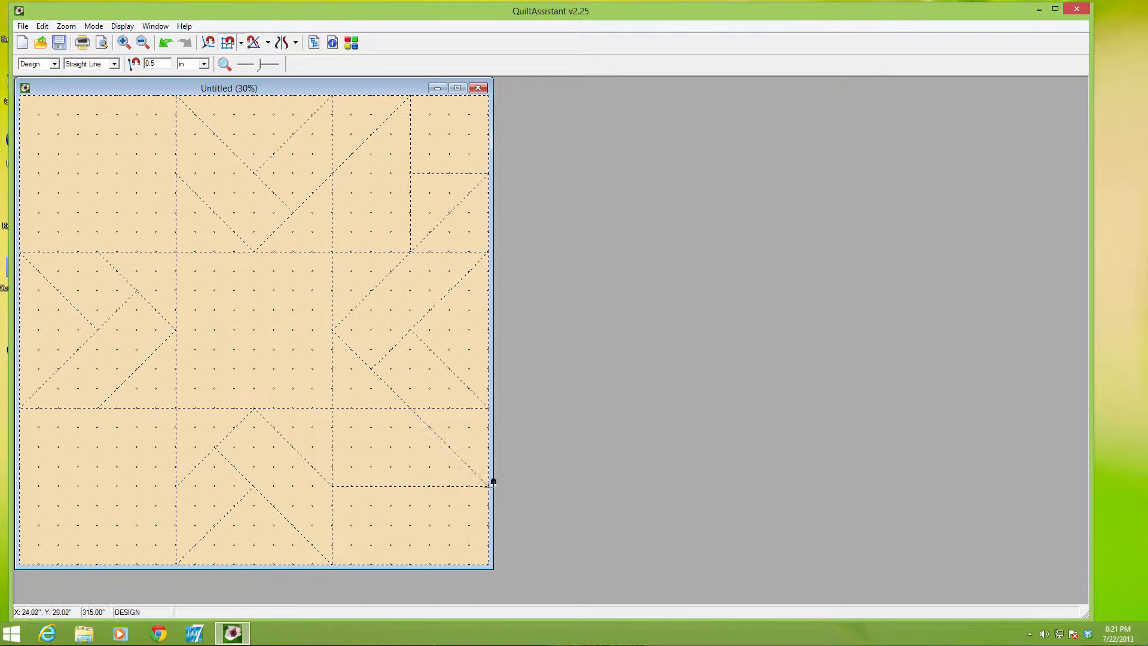
left_click_drag(332, 486, 410, 565)
left_click_drag(410, 486, 410, 565)
Following the reference picture, divide the bottom-left corner square with two diagonals, a horizontal line at Y 20 in and a vertical line below at X 4 in
left_click(158, 633)
left_click_drag(176, 486, 97, 564)
left_click_drag(97, 408, 20, 486)
left_click_drag(19, 486, 176, 486)
left_click_drag(98, 486, 97, 564)
Divide the top-left corner square with two star-point diagonals, a vertical line at X 4 in and a horizontal line at Y 4 in to the block edge
left_click_drag(176, 173, 98, 96)
left_click_drag(98, 252, 20, 173)
left_click_drag(97, 96, 97, 173)
left_click_drag(97, 173, 56, 173)
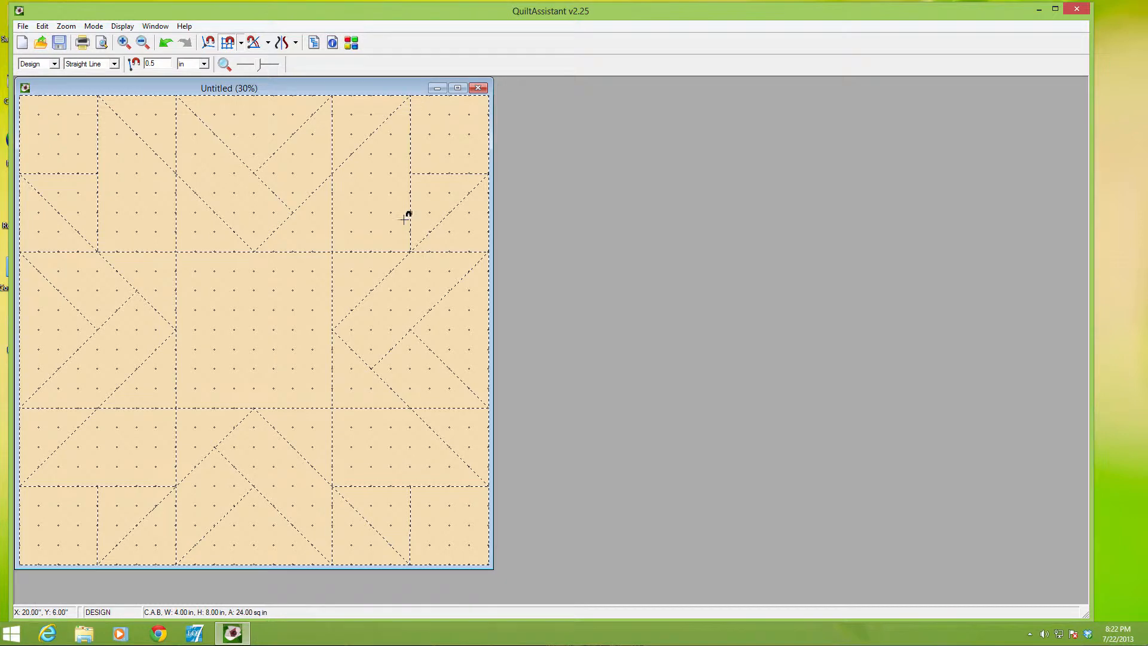
Switch to Coloring mode and fill the star-point and V pieces across the top row of squares with light blue
key("space")
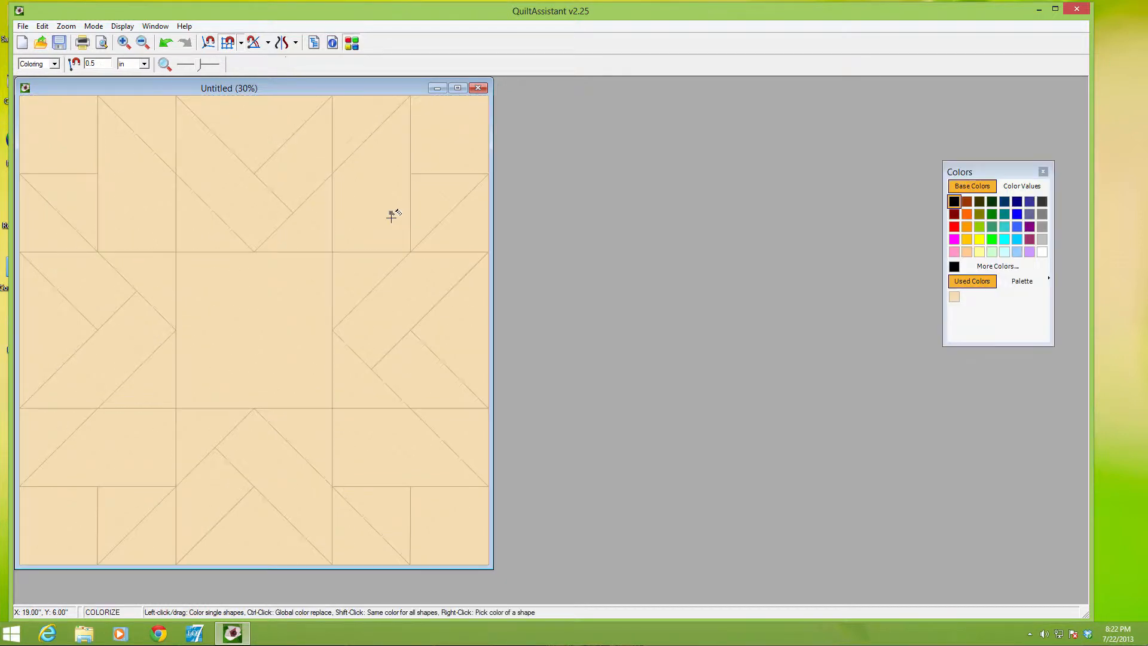
left_click(54, 64)
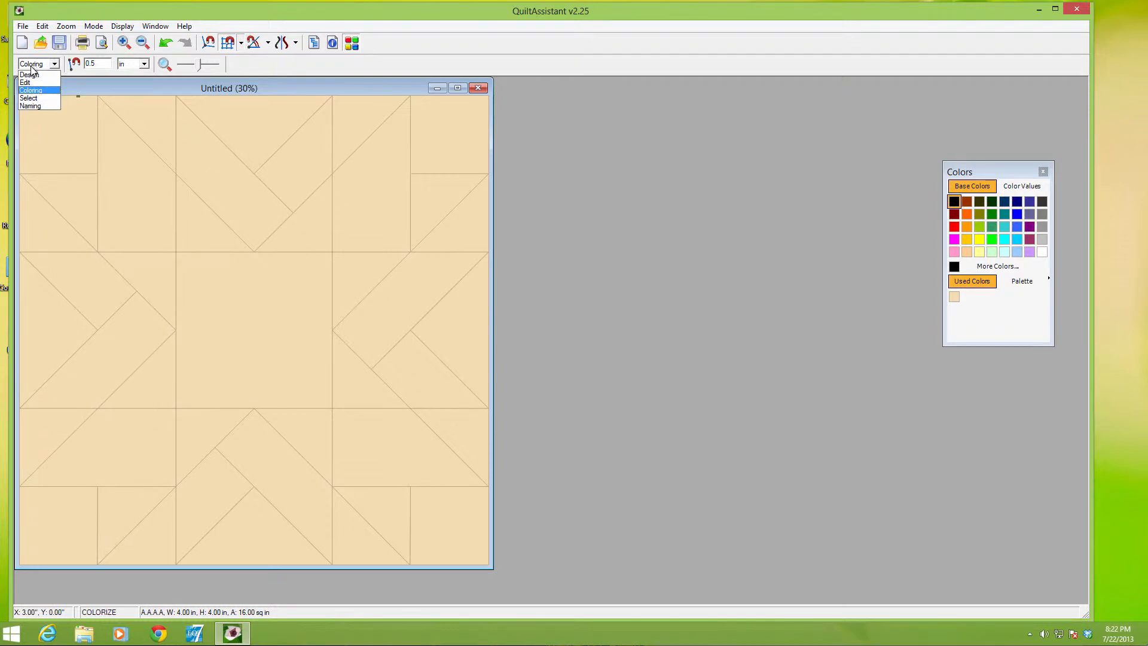
left_click(29, 91)
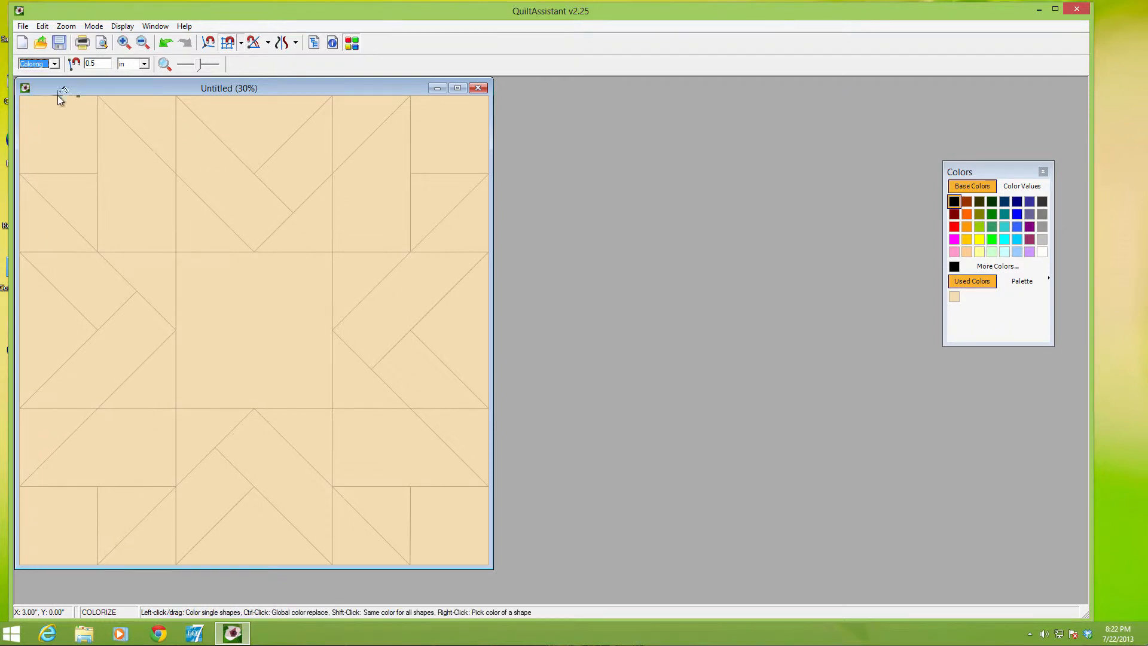
left_click(1017, 251)
left_click(418, 192)
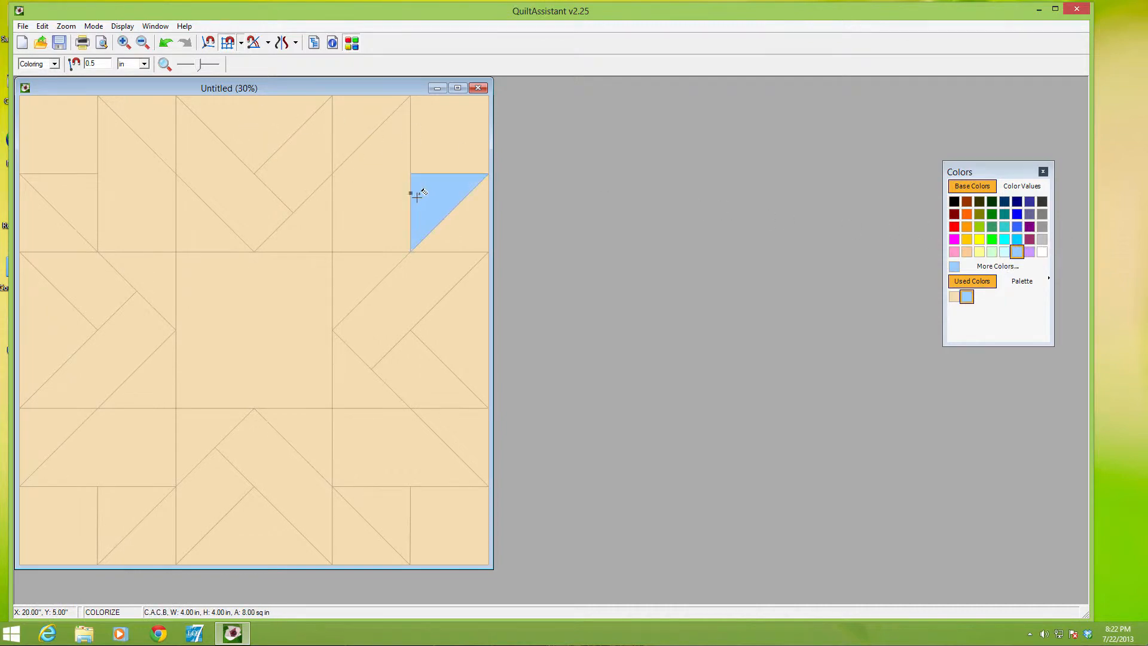
left_click(389, 194)
left_click(296, 173)
left_click(236, 178)
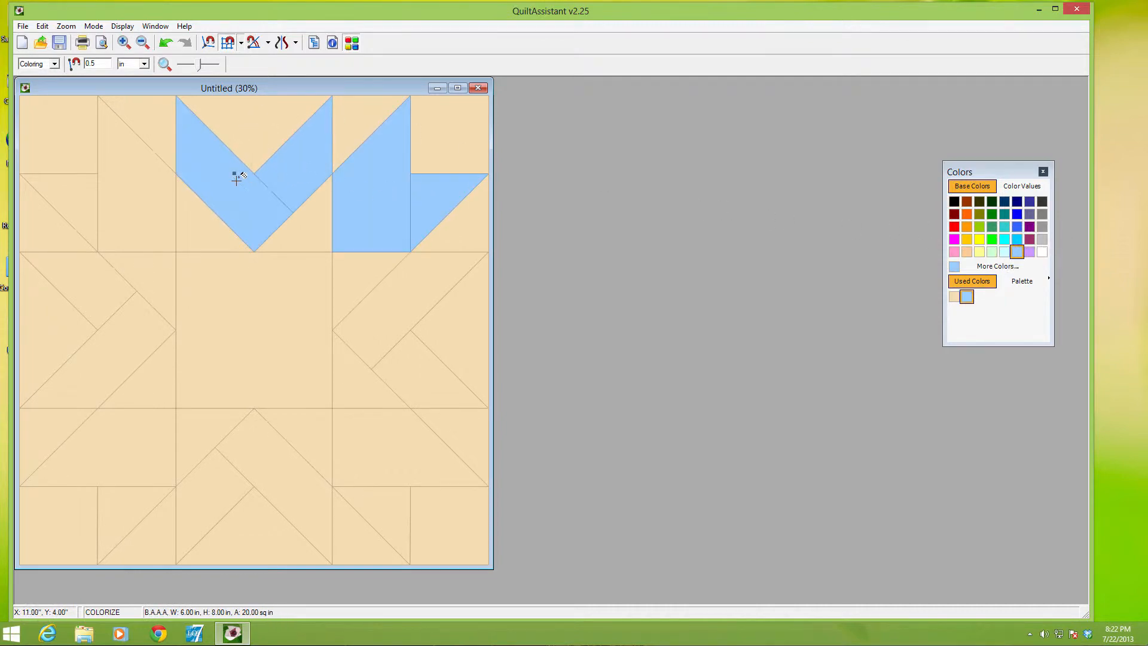
left_click(110, 177)
left_click(96, 187)
Fill the V pieces of the left middle square and the star-point pieces of the bottom-left corner square with light blue
left_click(100, 274)
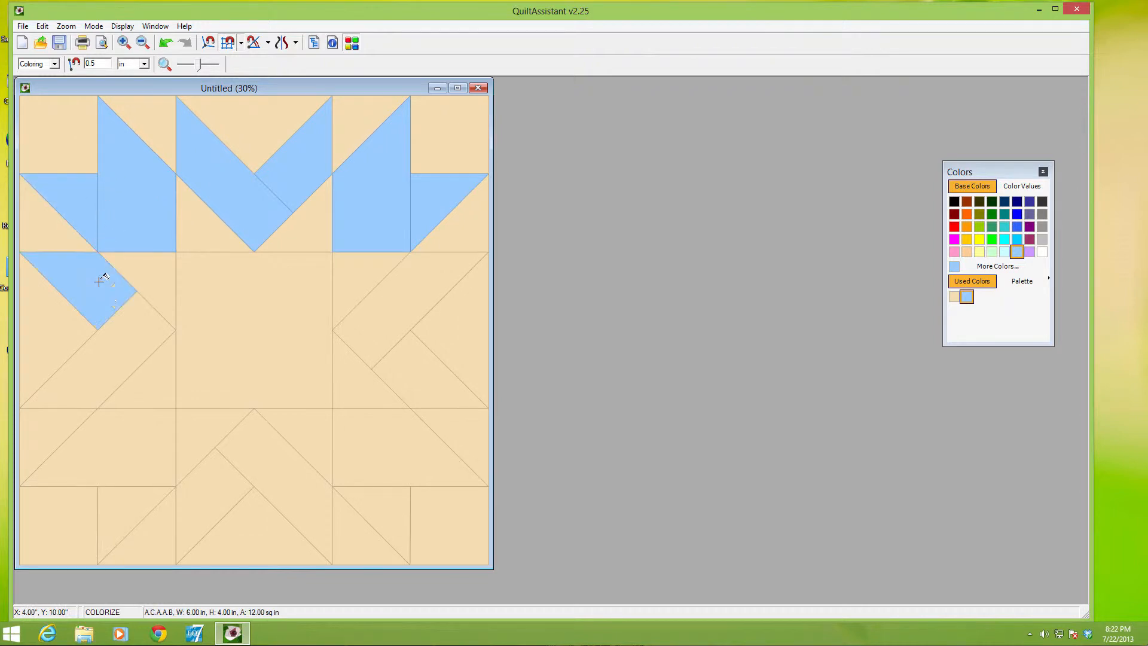
left_click(115, 325)
left_click(99, 451)
left_click(108, 489)
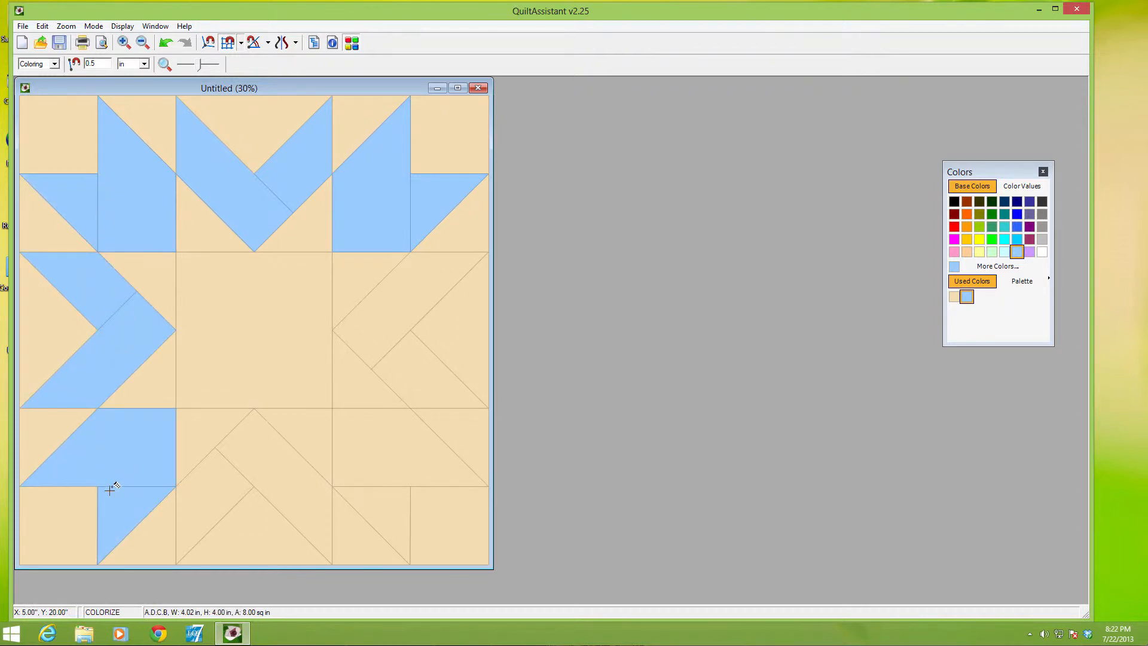
Fill the V pieces of the bottom and right middle squares and the star points of the bottom-right corner square with light blue
left_click(236, 481)
left_click(239, 467)
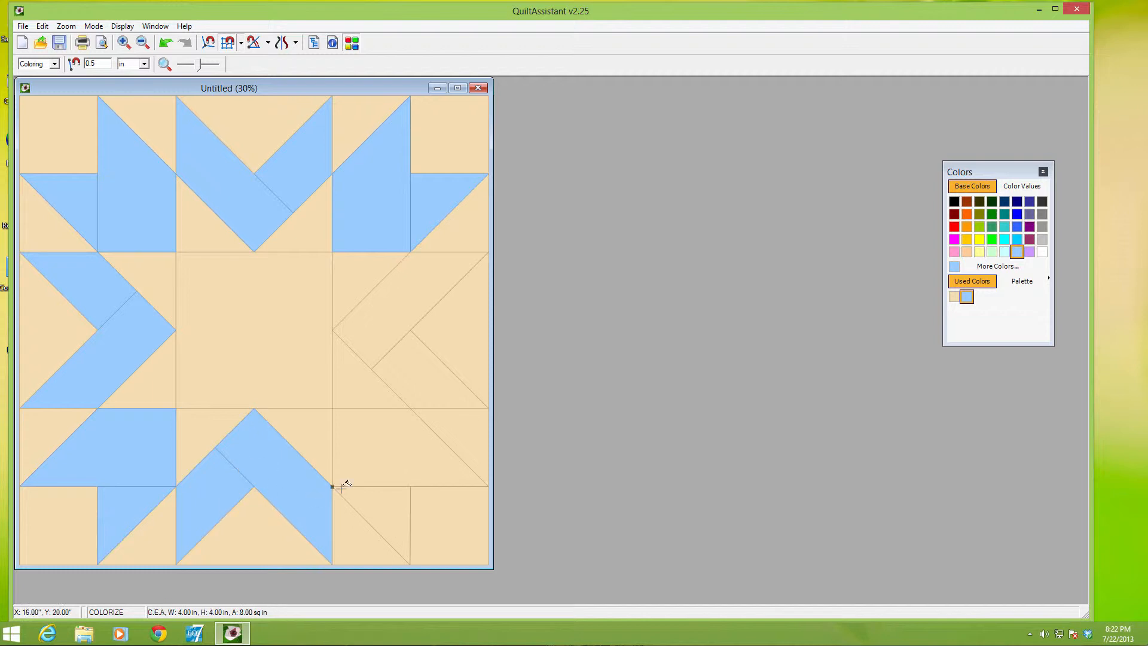
left_click(361, 489)
left_click(369, 469)
left_click(395, 352)
left_click(389, 333)
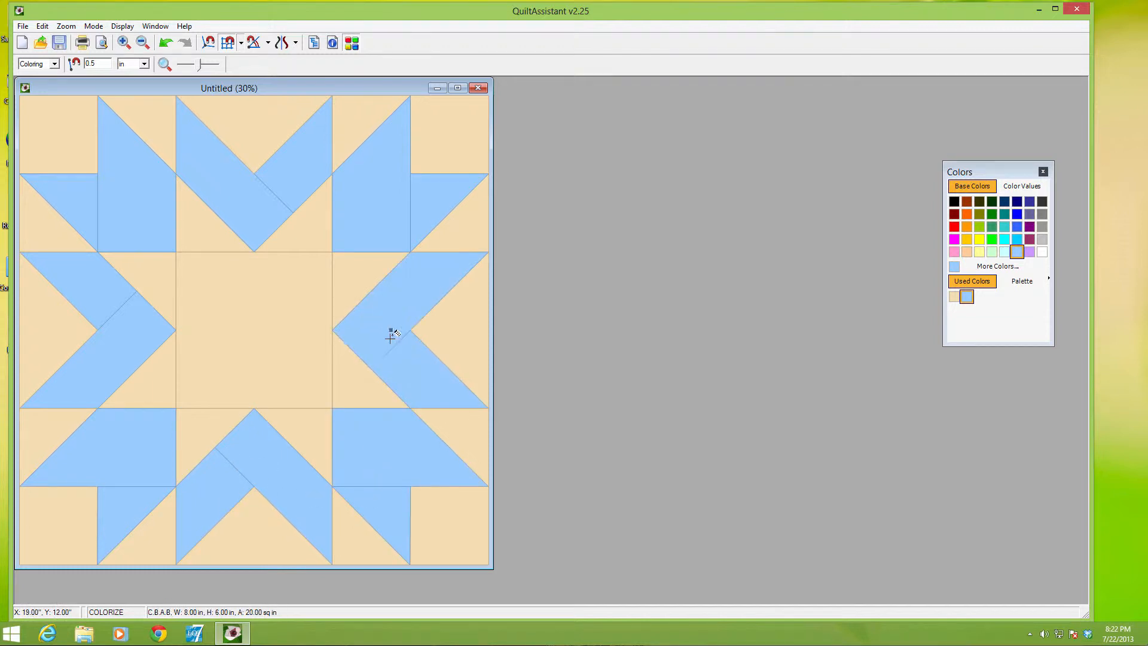
Fill the background square and lower triangle of the block's top-right corner with grey
left_click(1042, 240)
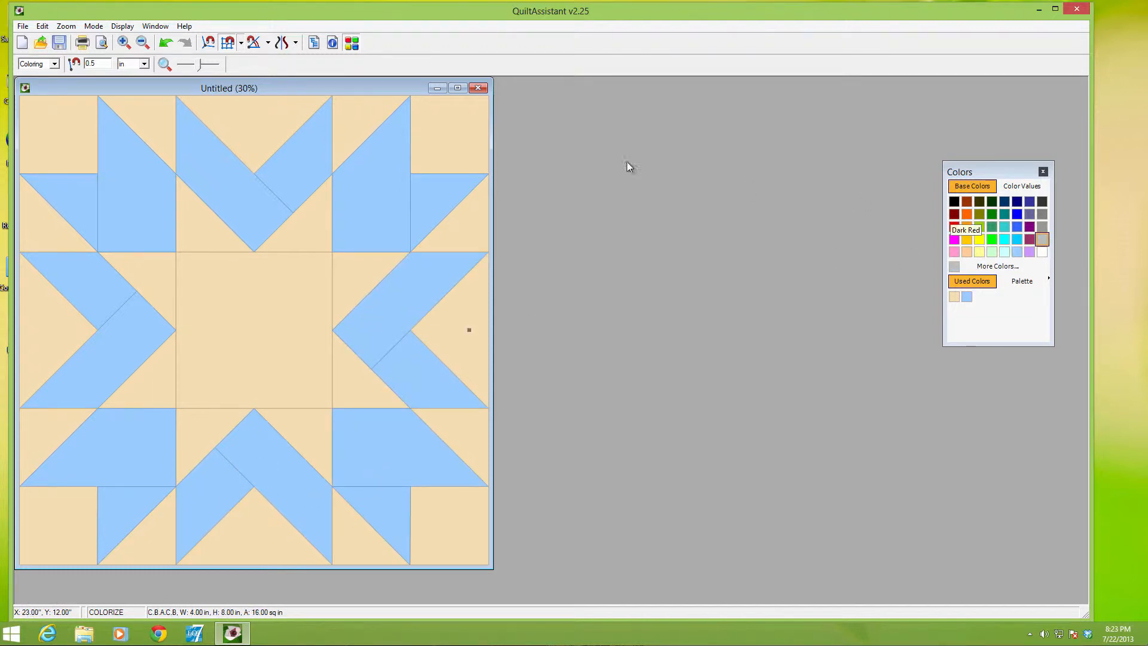
left_click(467, 154)
left_click(470, 225)
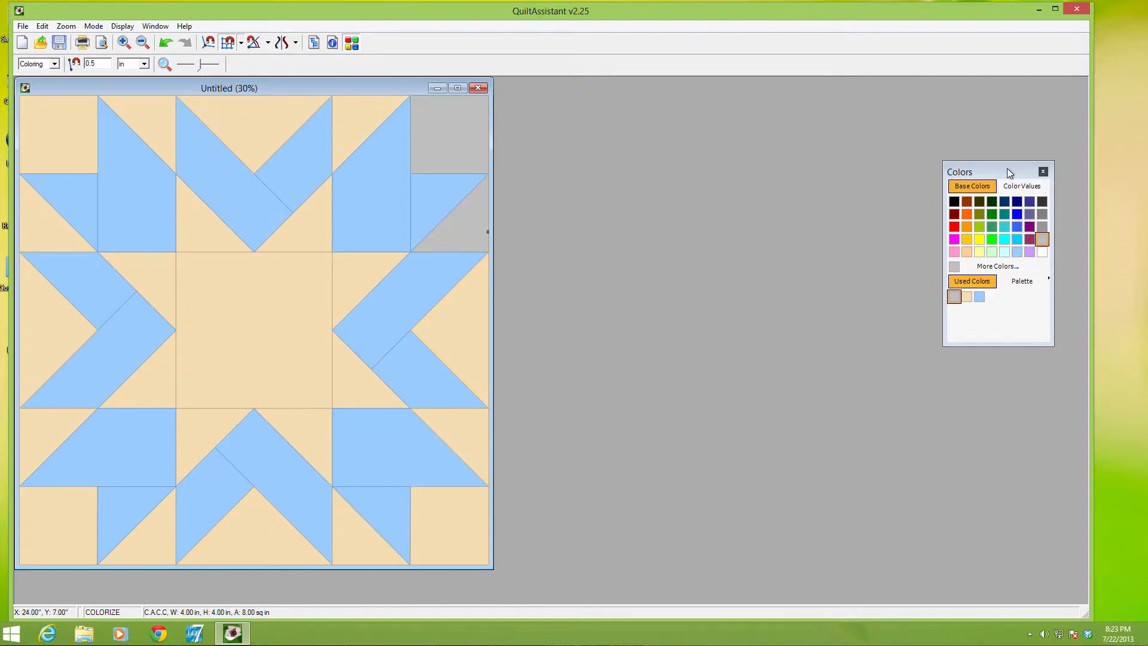
Move the color palette closer to the block and fill the outer background pieces of the top row with a lighter grey from Color Values
left_click_drag(1005, 172, 725, 174)
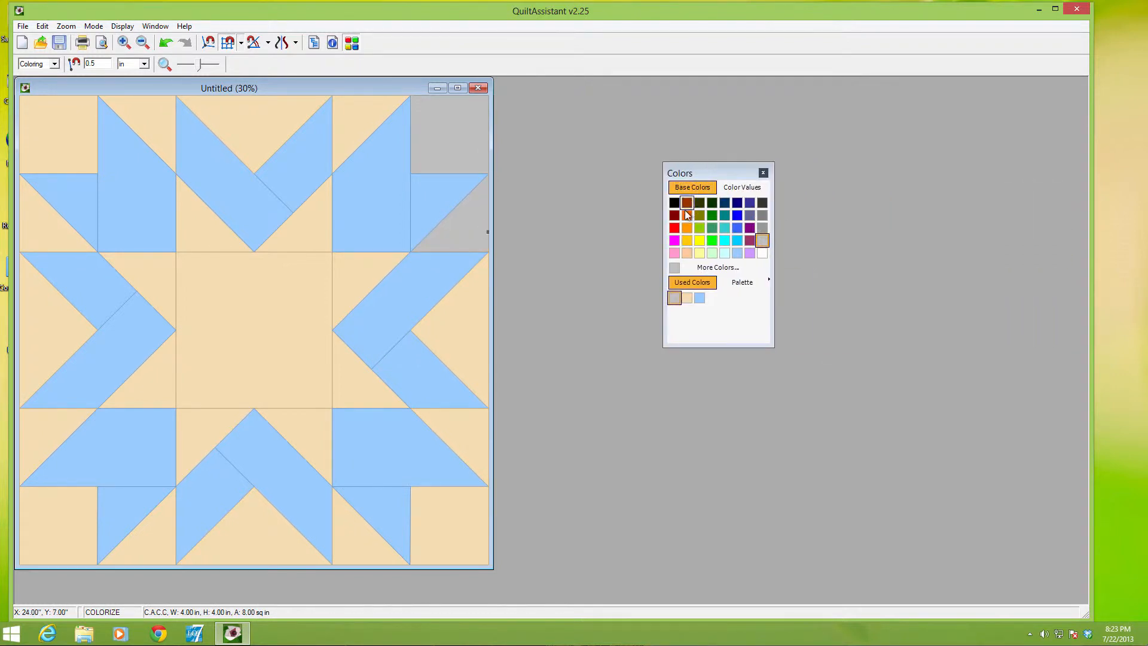
left_click(741, 189)
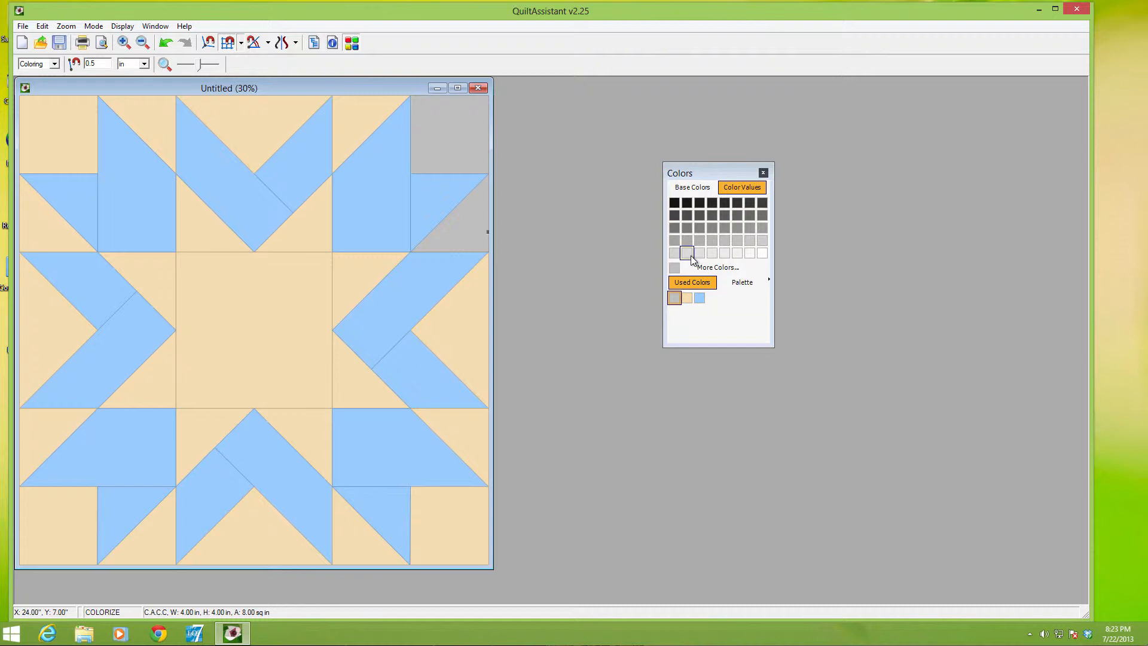
left_click(477, 236)
left_click(464, 154)
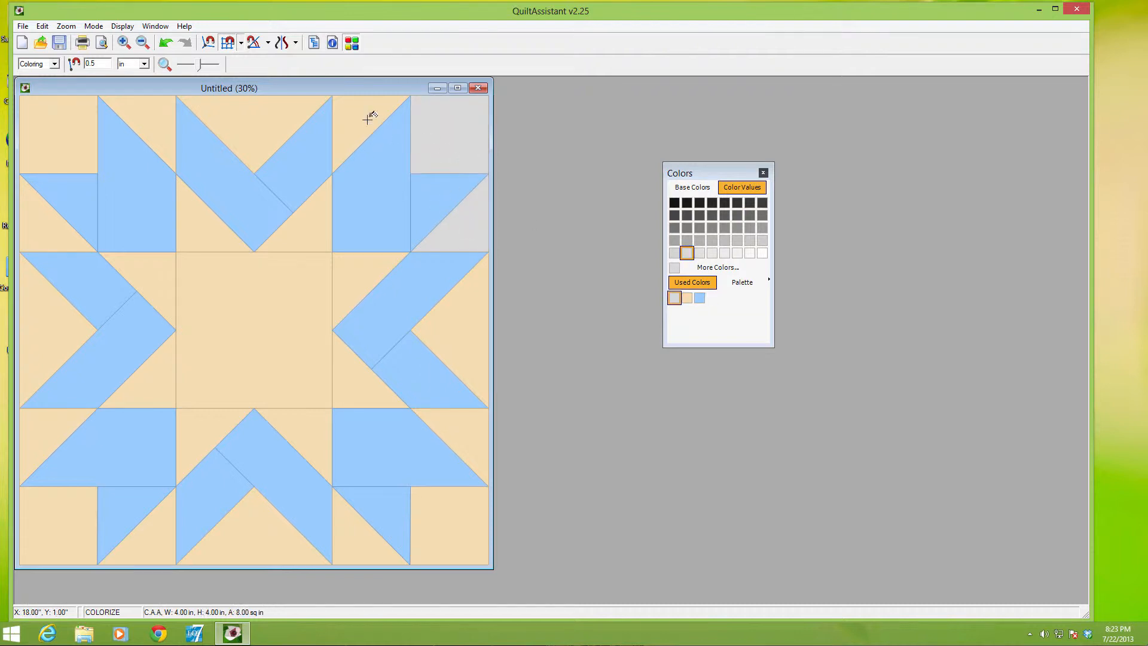
left_click(371, 113)
left_click(307, 110)
left_click(146, 116)
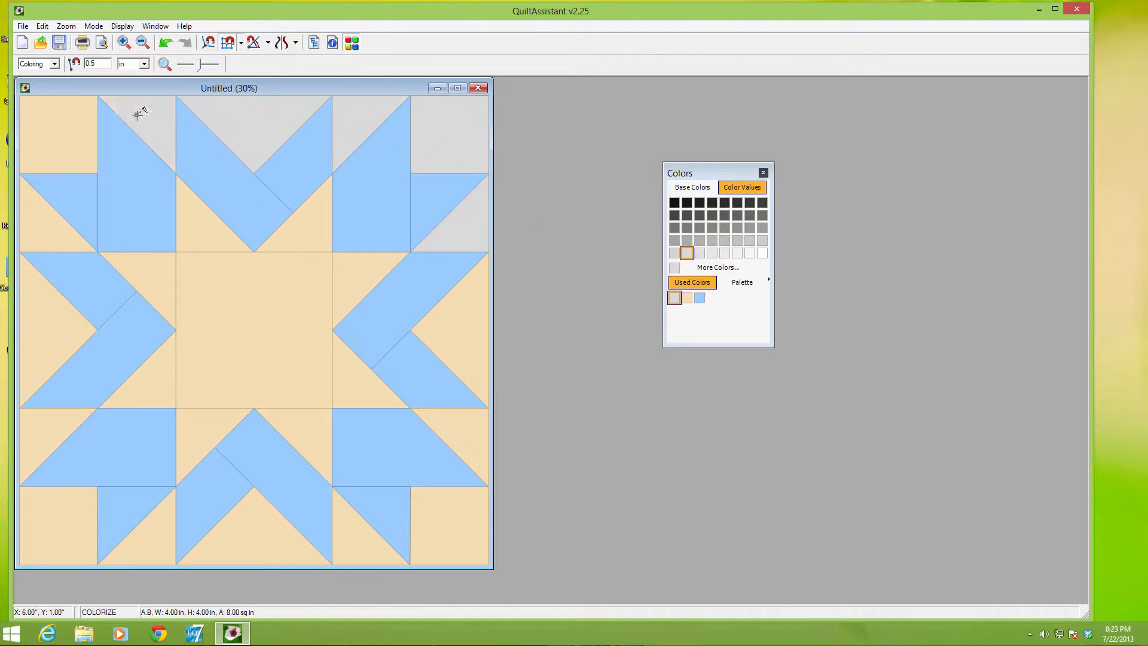
left_click(80, 118)
left_click(41, 213)
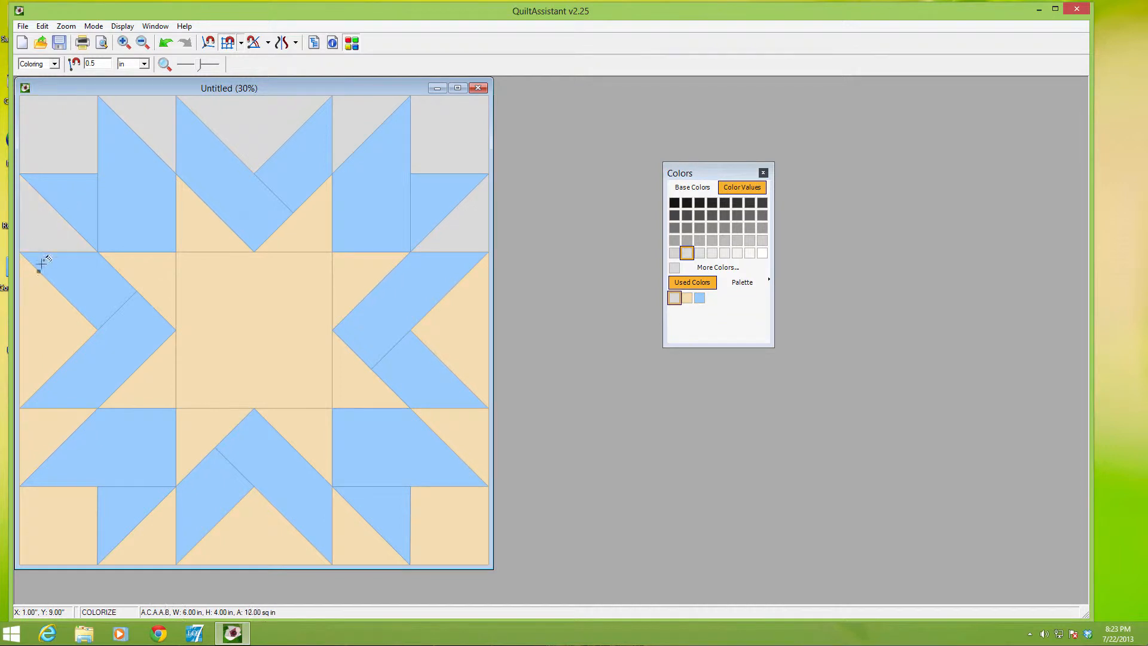
Fill the remaining outer background pieces along the block's left, bottom and right sides with the light grey
left_click(38, 293)
left_click(30, 430)
left_click(56, 525)
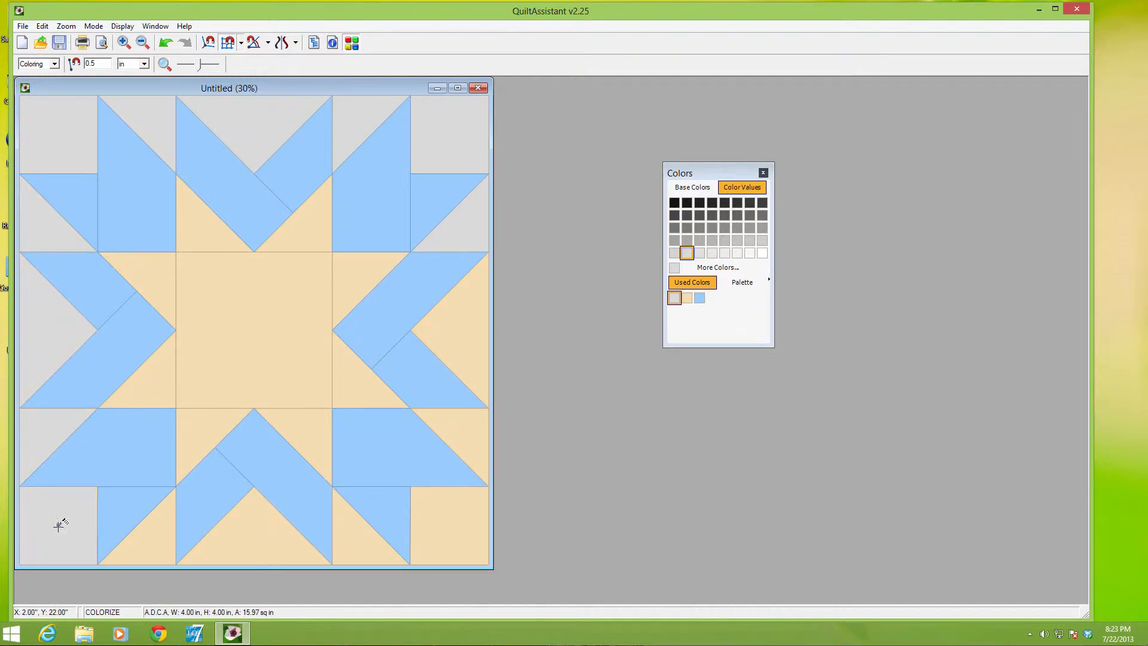
left_click(158, 530)
left_click(249, 532)
left_click(356, 534)
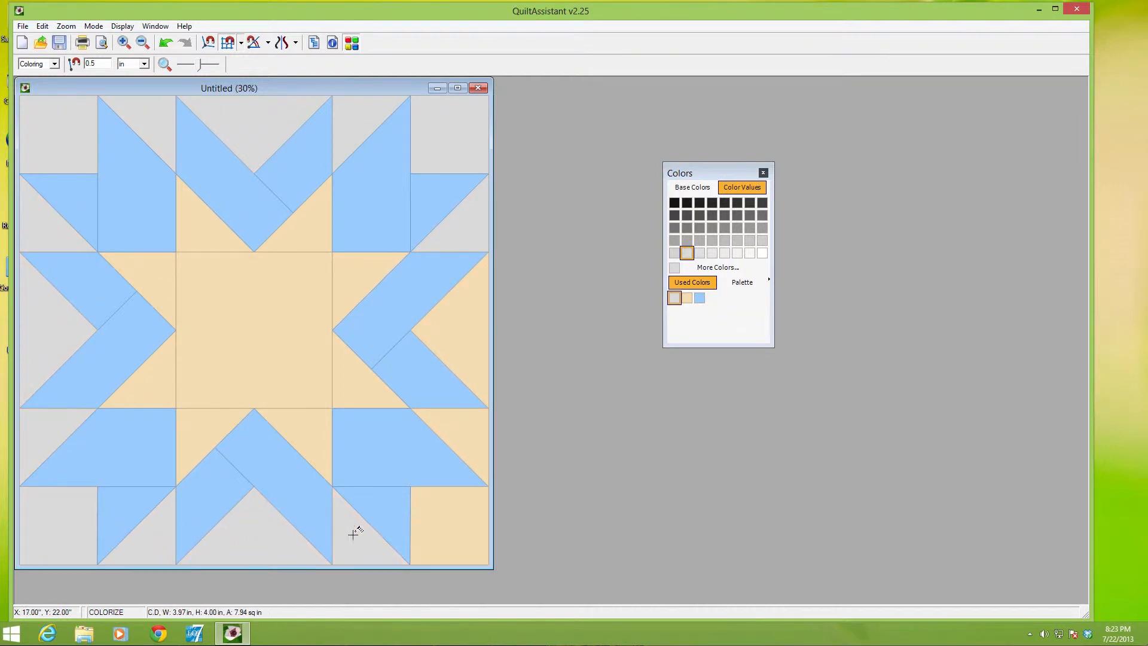
left_click(482, 510)
left_click(469, 420)
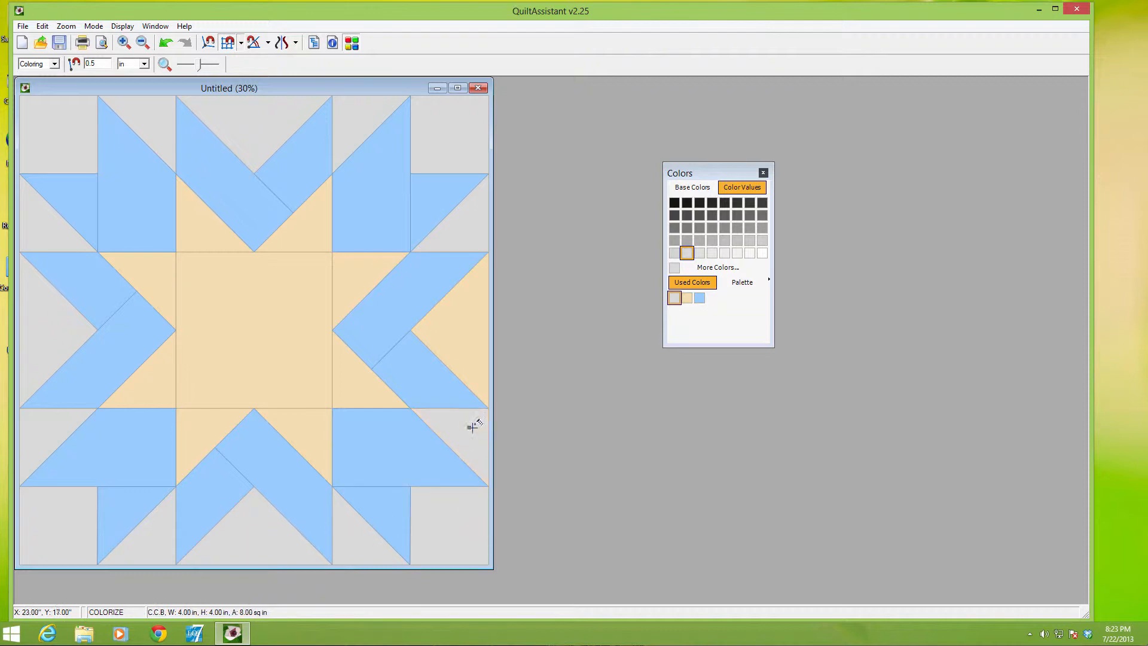
left_click(473, 358)
Fill the centre square and the inner background triangles surrounding it with the light grey
left_click(337, 269)
left_click(308, 246)
left_click(283, 254)
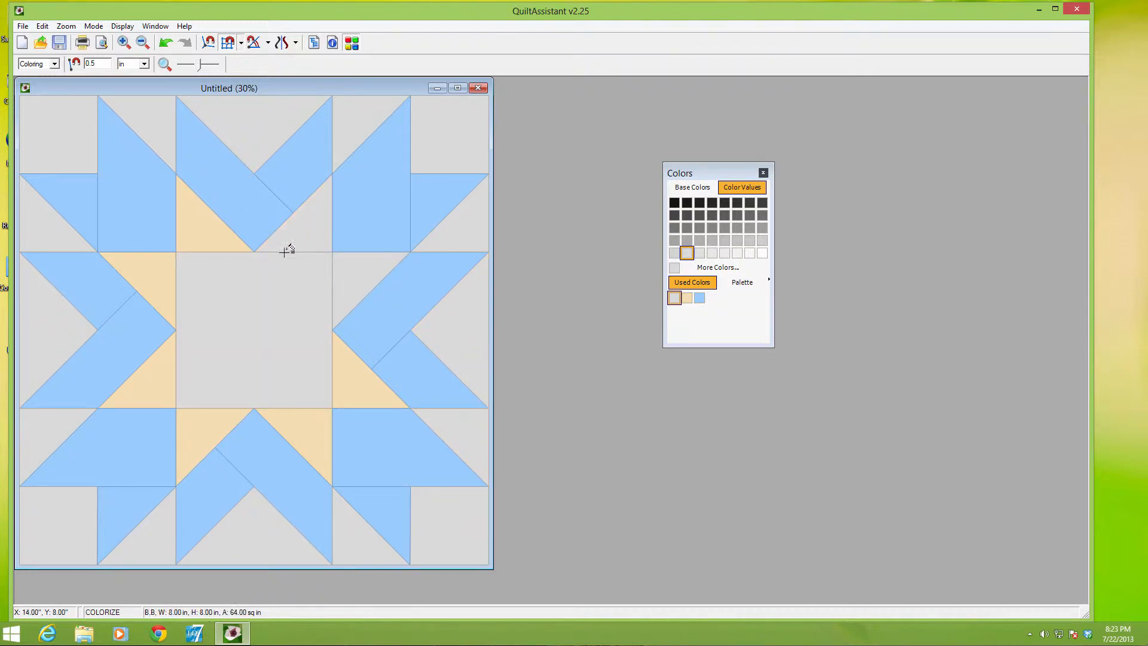
left_click(197, 240)
left_click(159, 288)
left_click(174, 387)
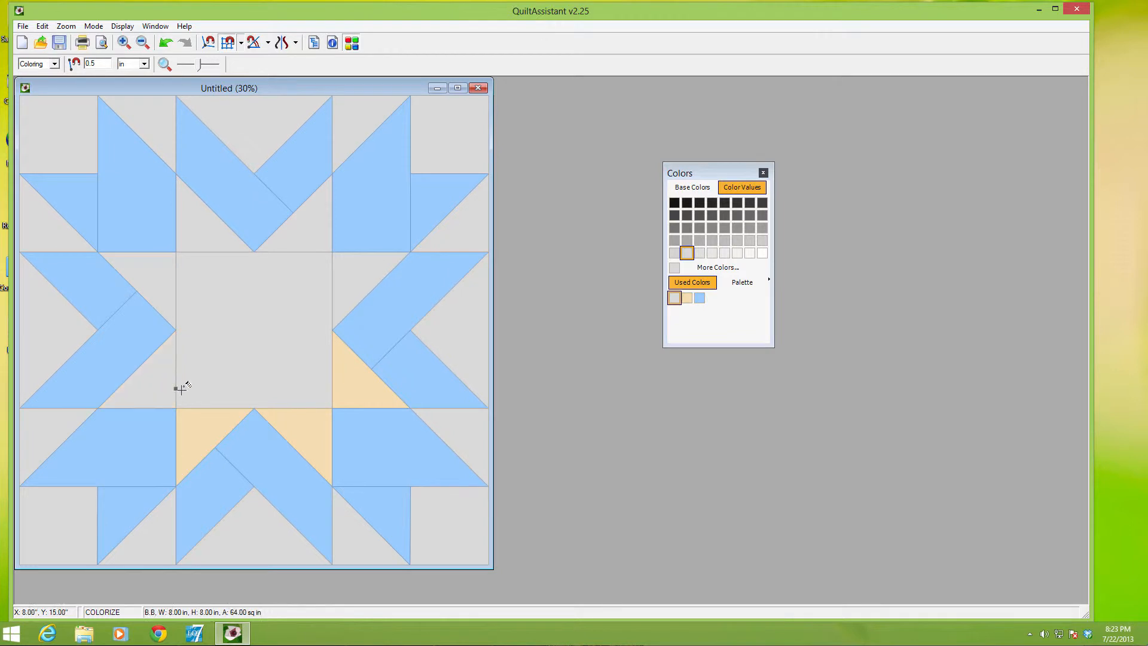
left_click(196, 413)
left_click(304, 418)
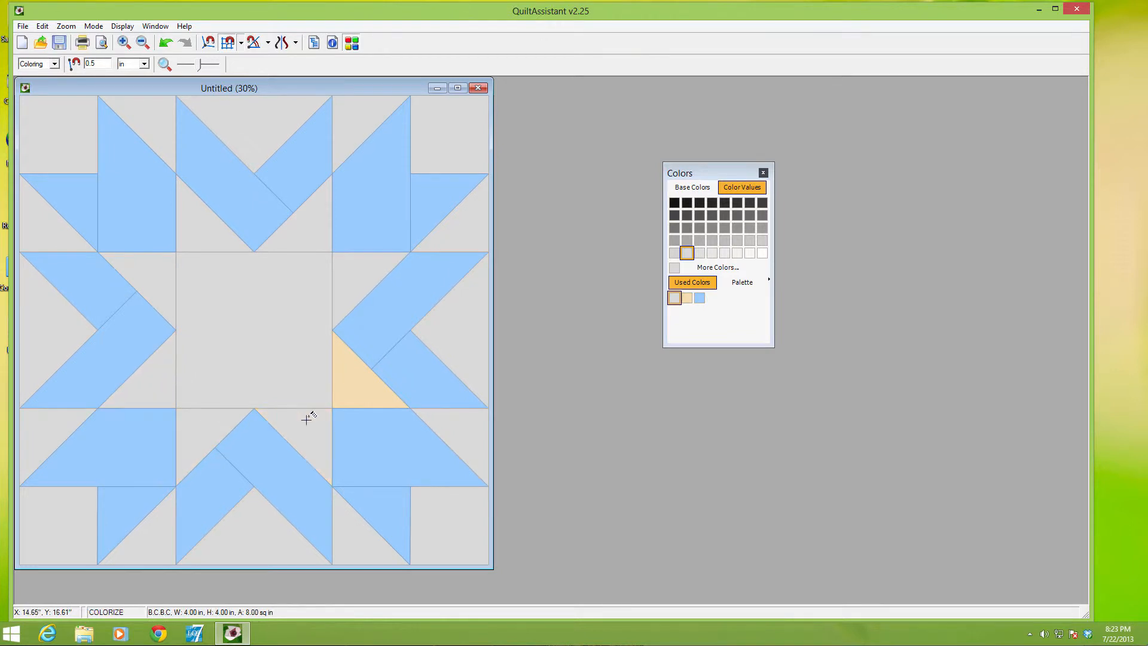
left_click(354, 381)
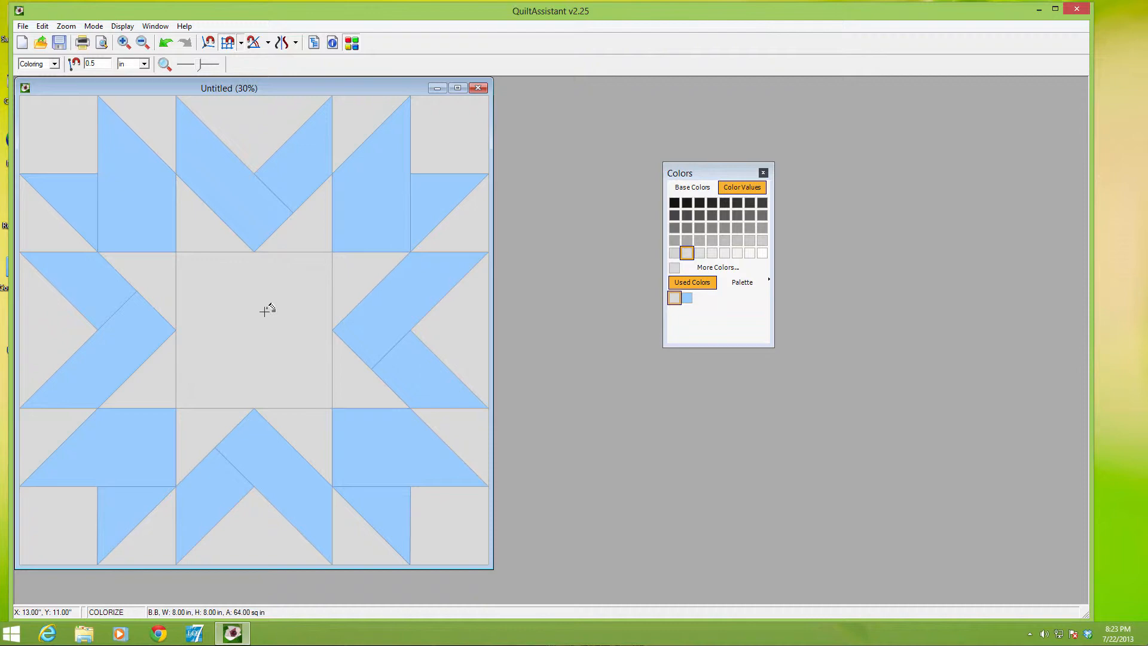
Name the shapes for paper piecing and move the top-right corner's group G to A
left_click(43, 27)
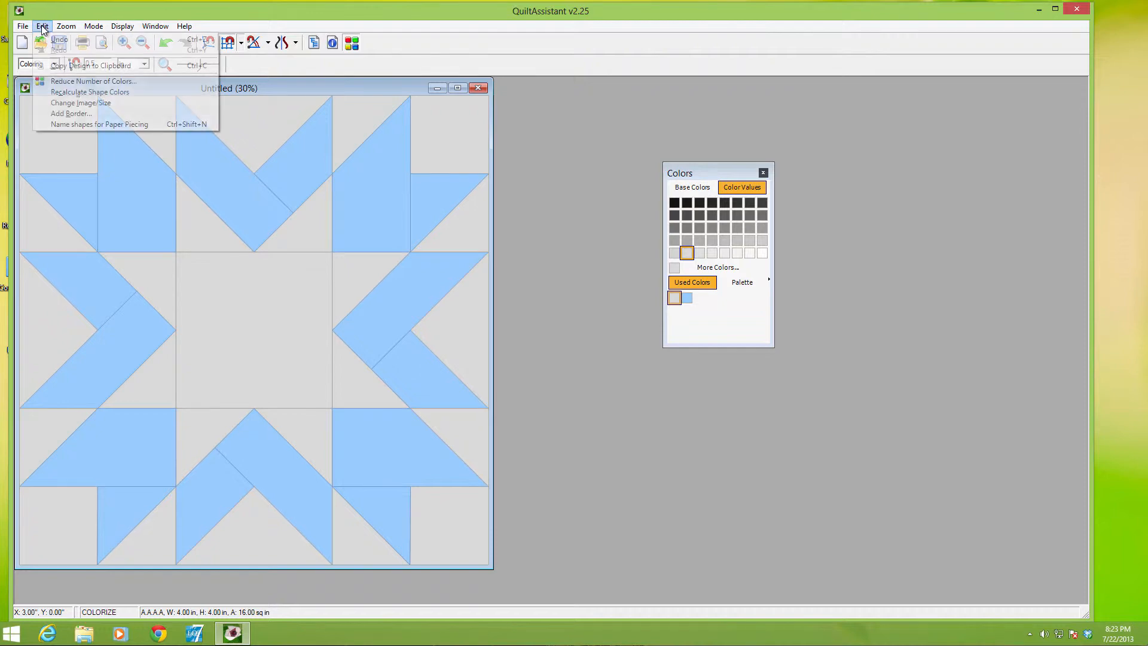
left_click(66, 127)
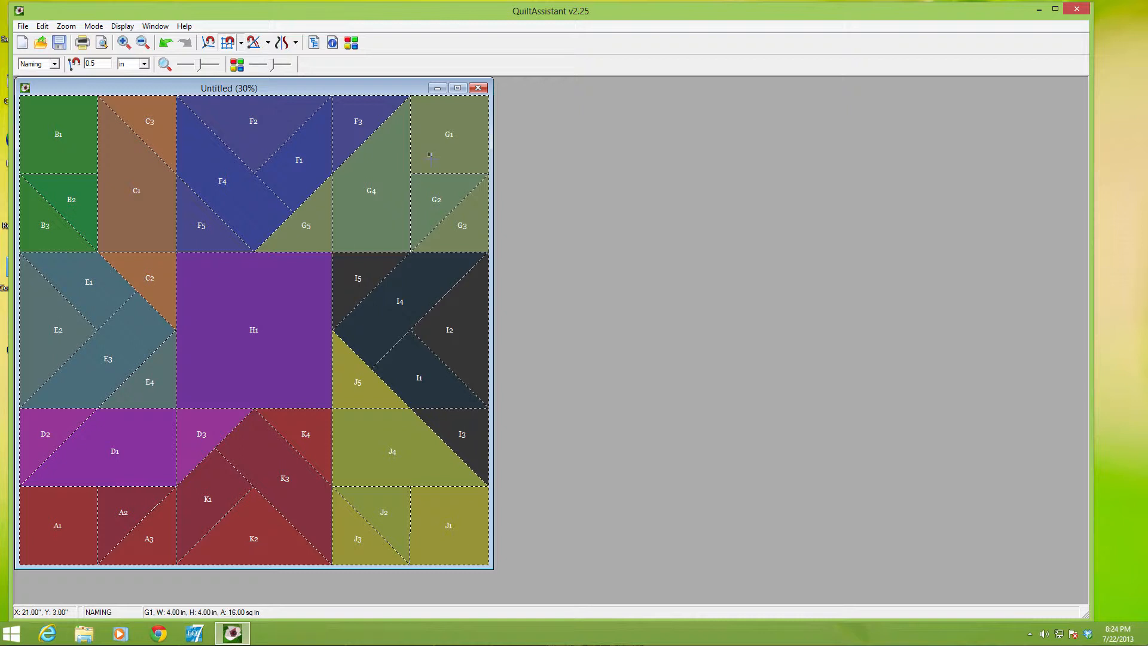
right_click(429, 156)
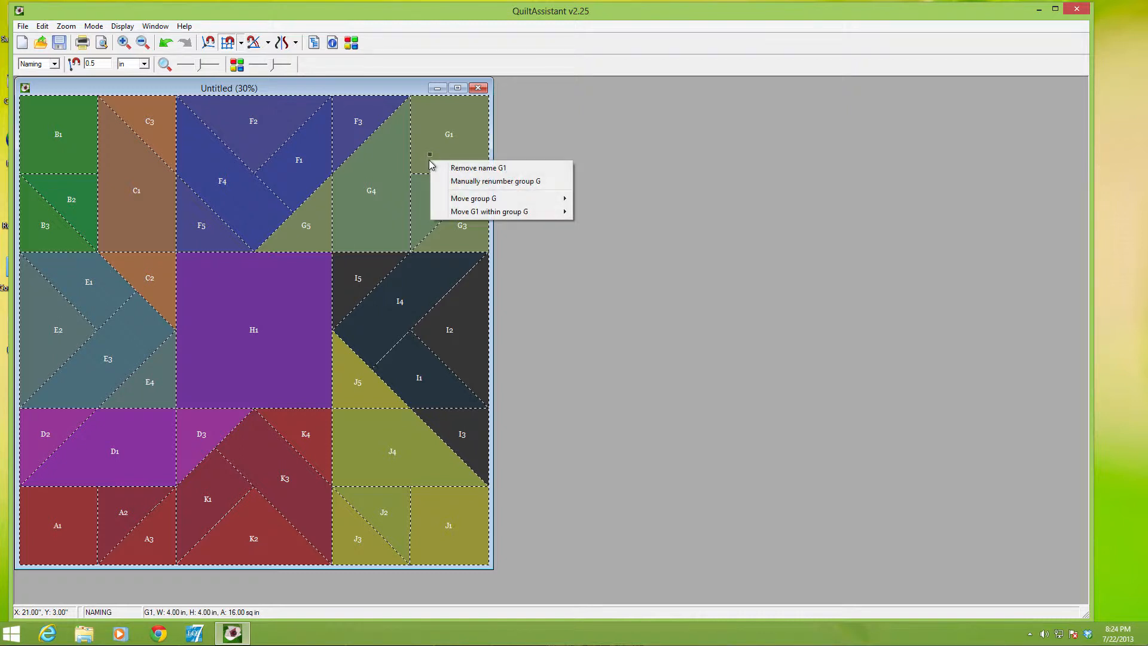
mouse_move(478, 199)
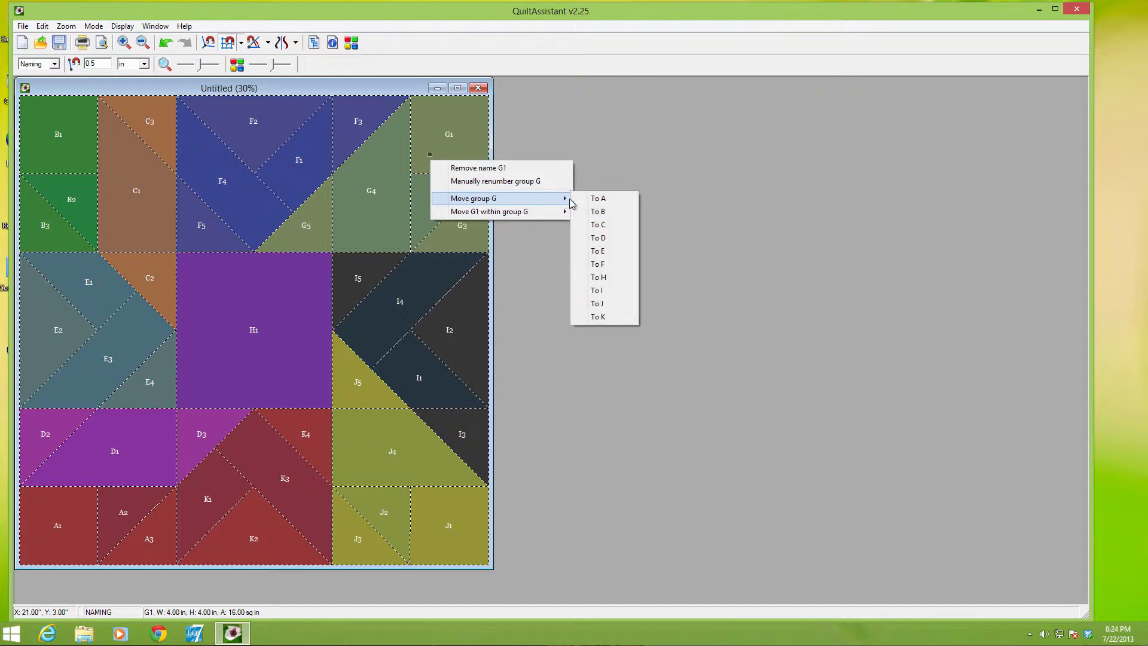
left_click(605, 201)
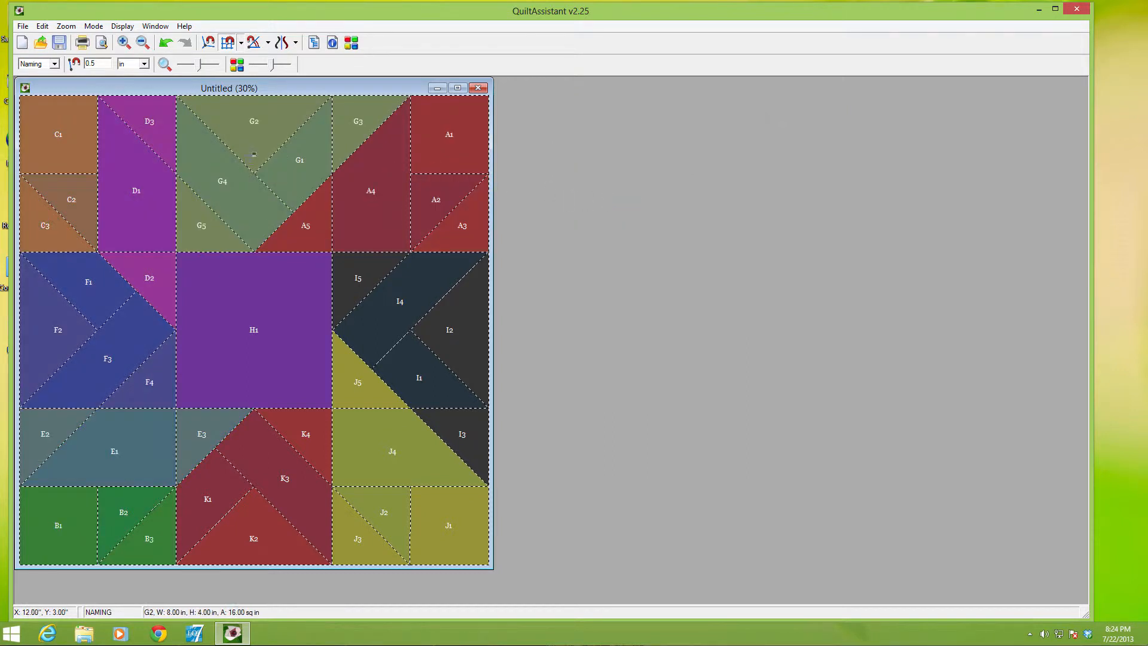
Move the top middle square's group G to B
right_click(254, 154)
mouse_move(360, 197)
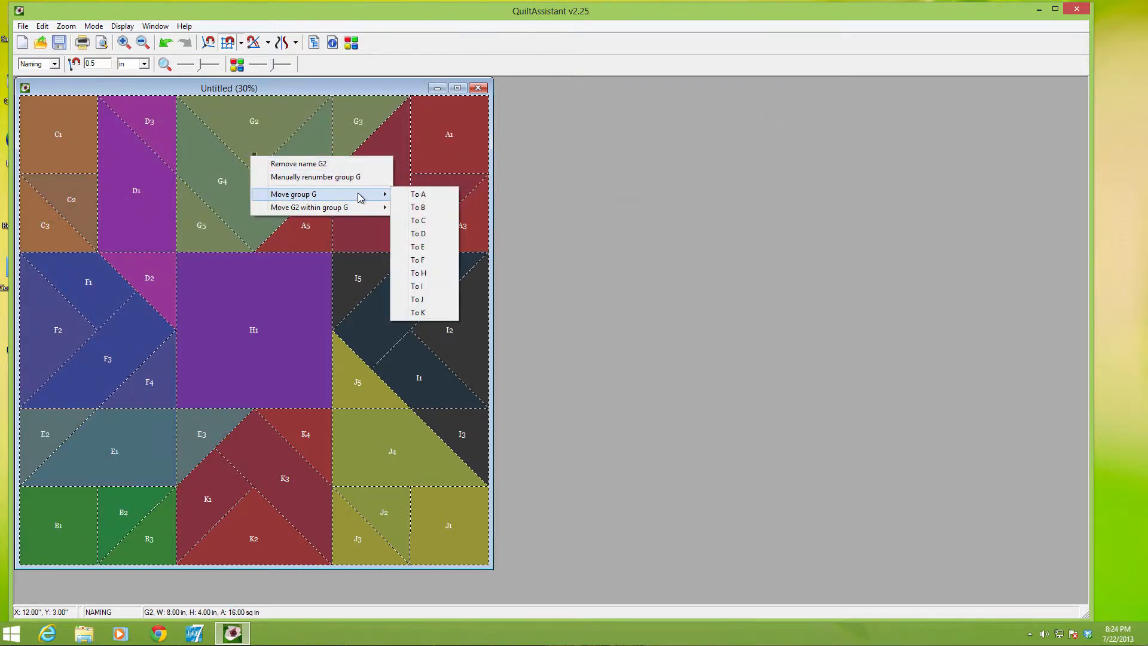
left_click(417, 207)
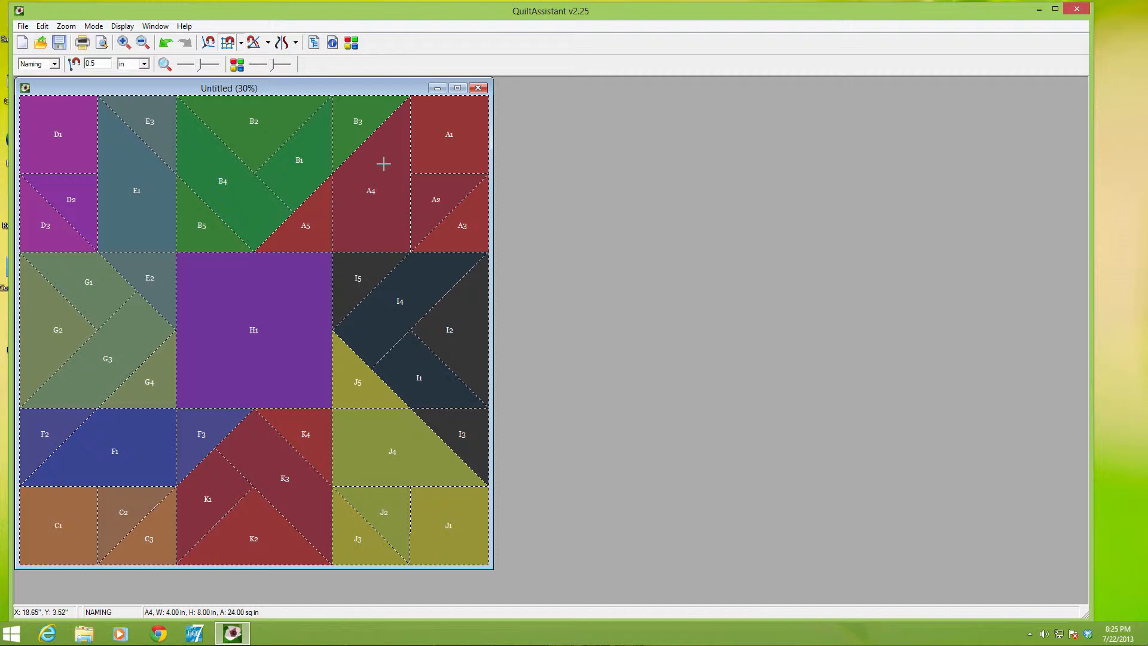
Move triangle B3 of the top-right corner square into group A as A6, and reorder it within the group to A5
right_click(359, 127)
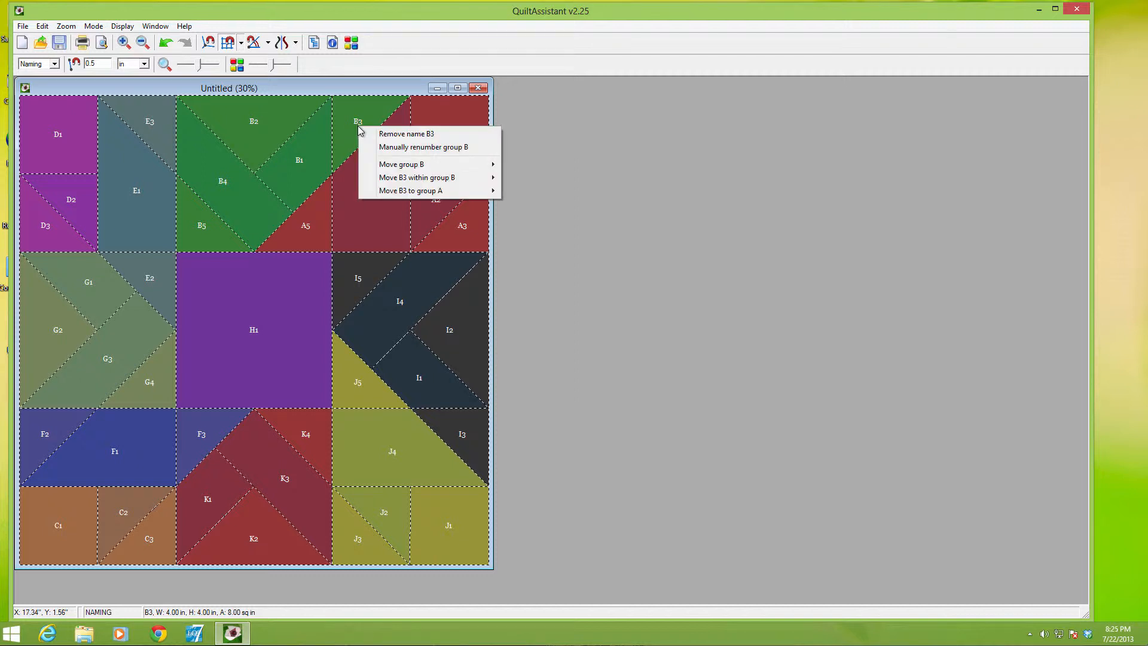
mouse_move(437, 179)
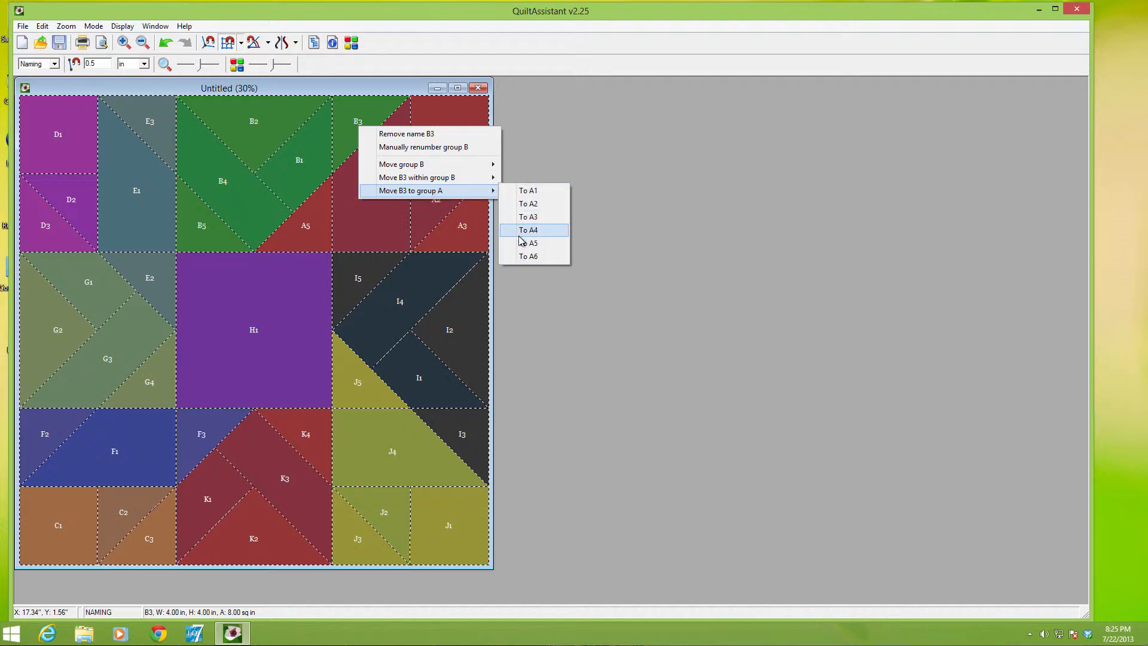
left_click(521, 256)
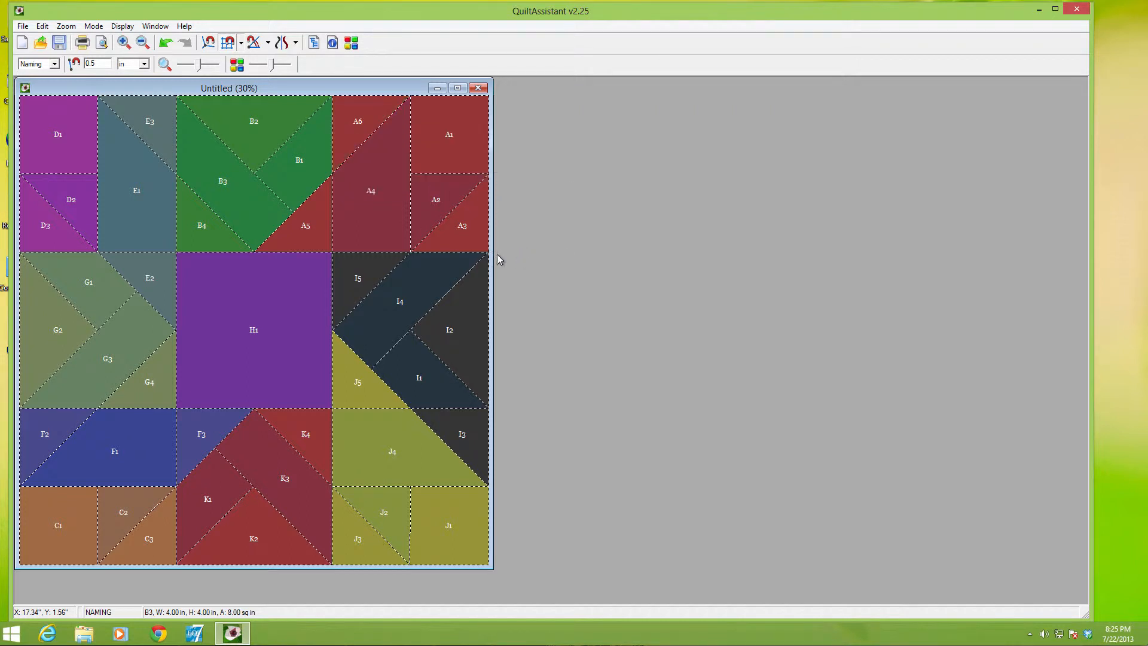
right_click(346, 120)
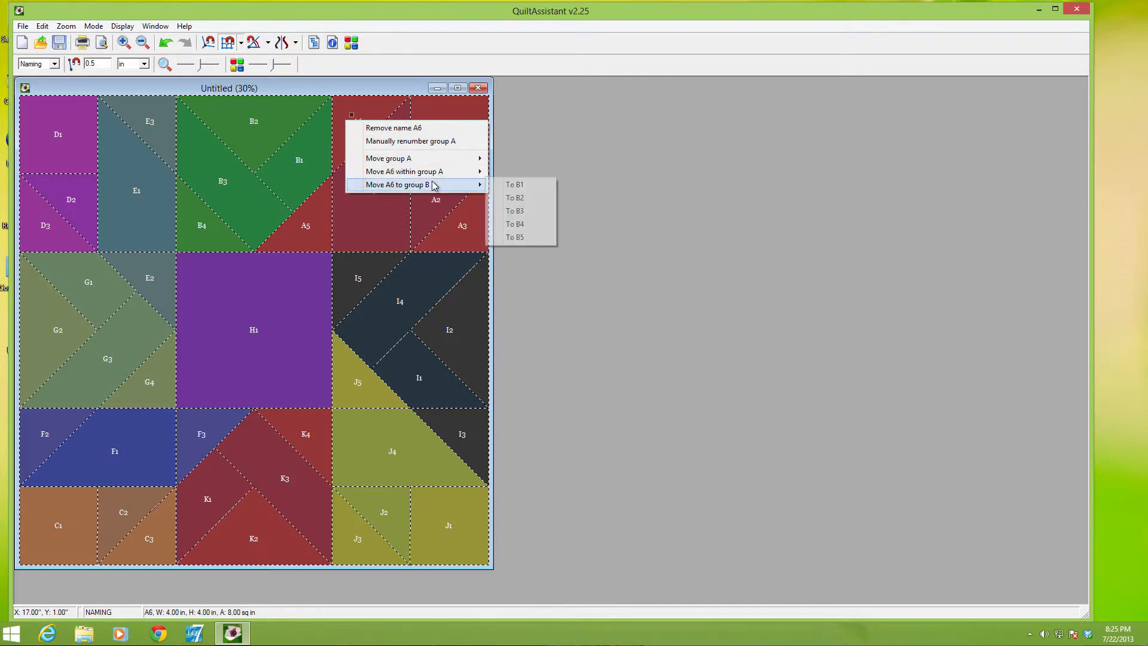
mouse_move(469, 173)
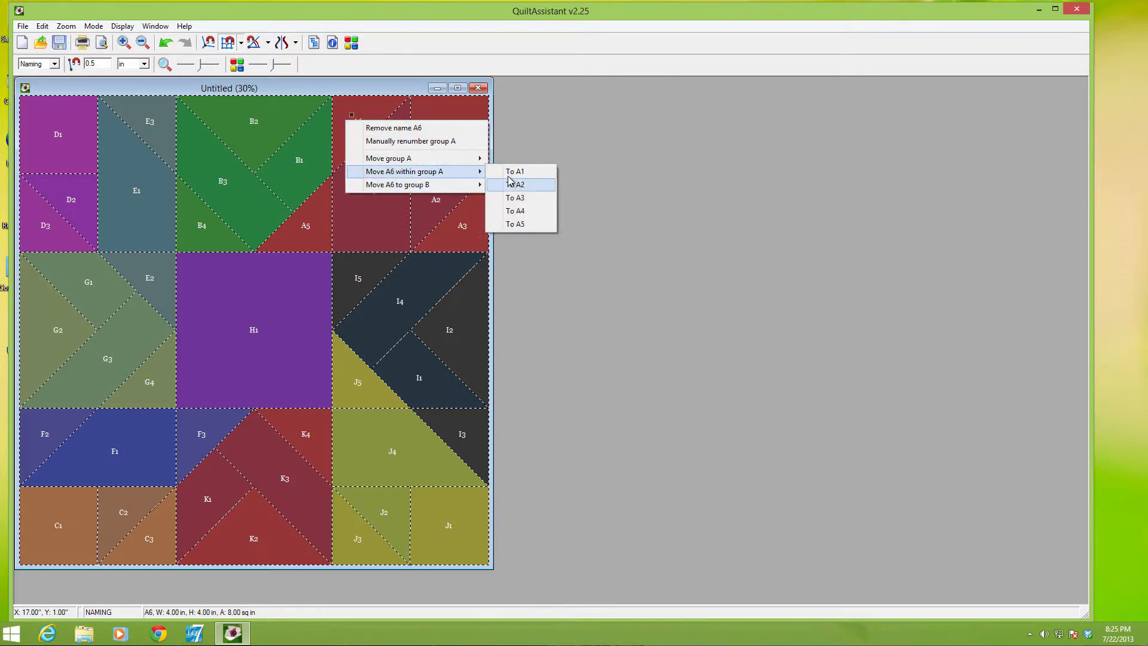
left_click(513, 224)
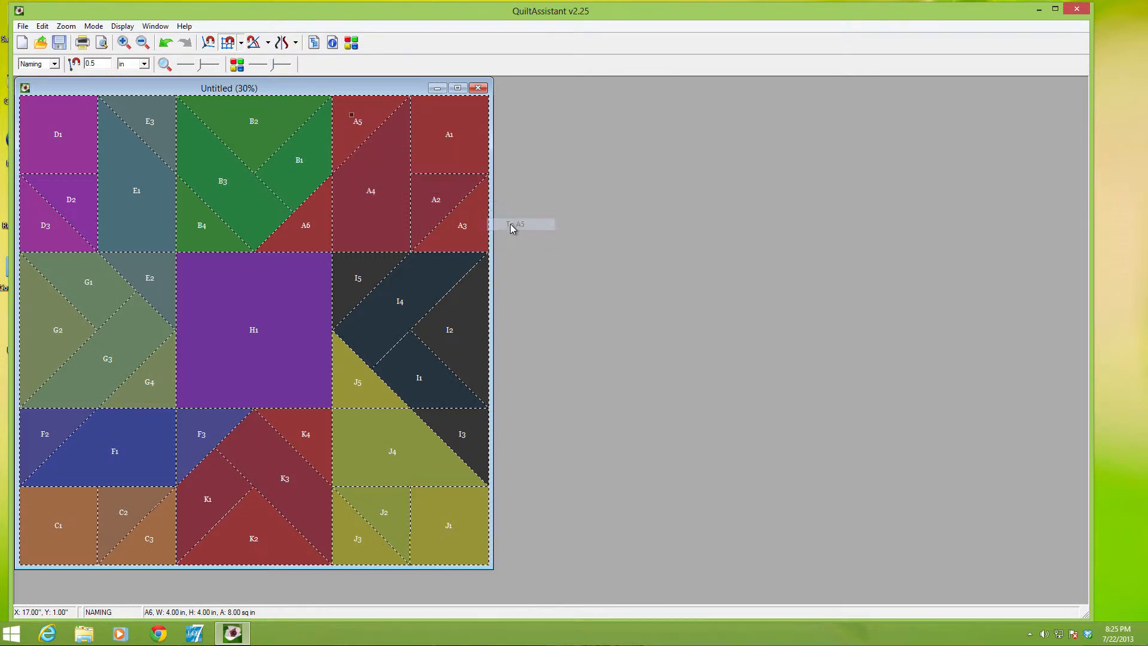
Move triangle A6 of the top middle square into group B as B5
right_click(298, 237)
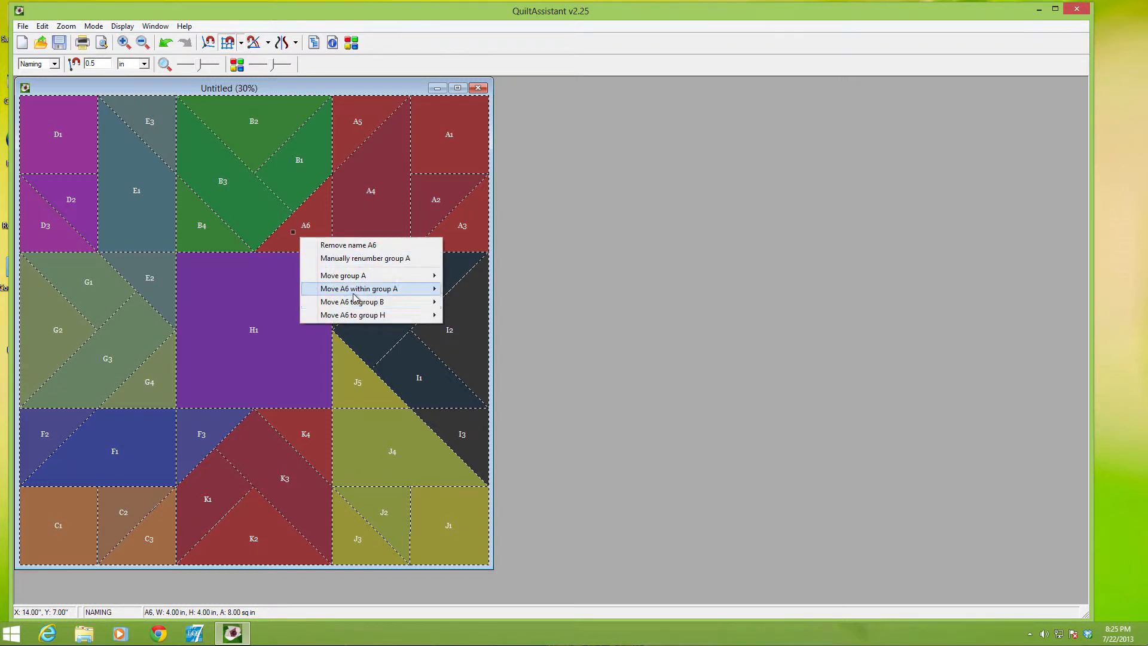
mouse_move(377, 302)
left_click(470, 355)
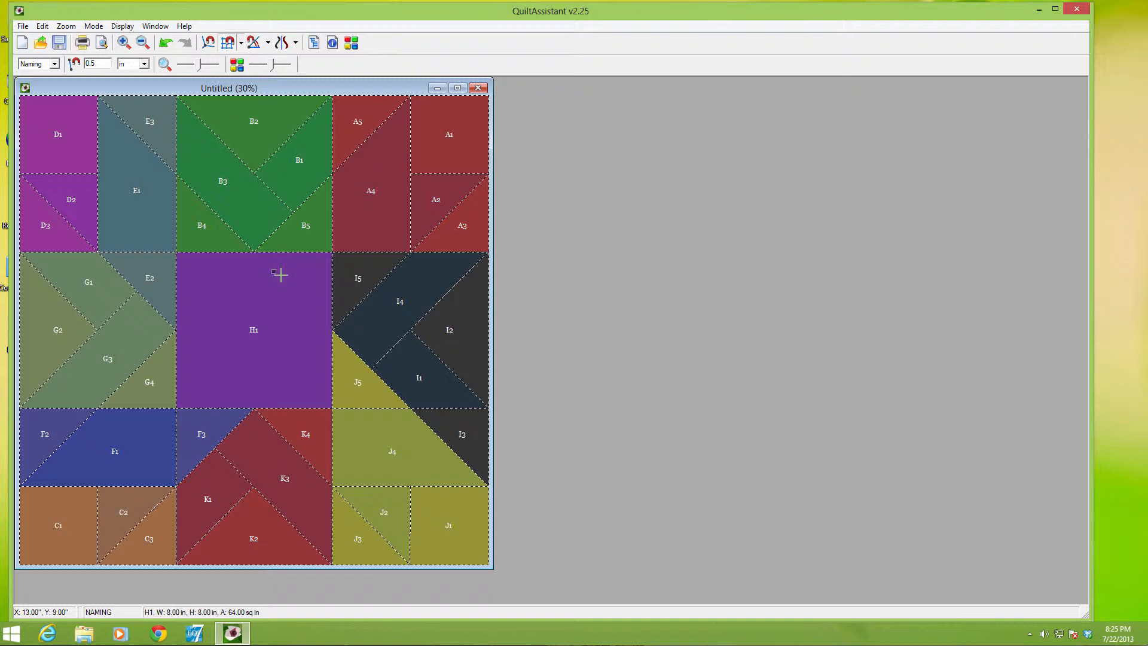
Move the centre square's group H to C
right_click(281, 273)
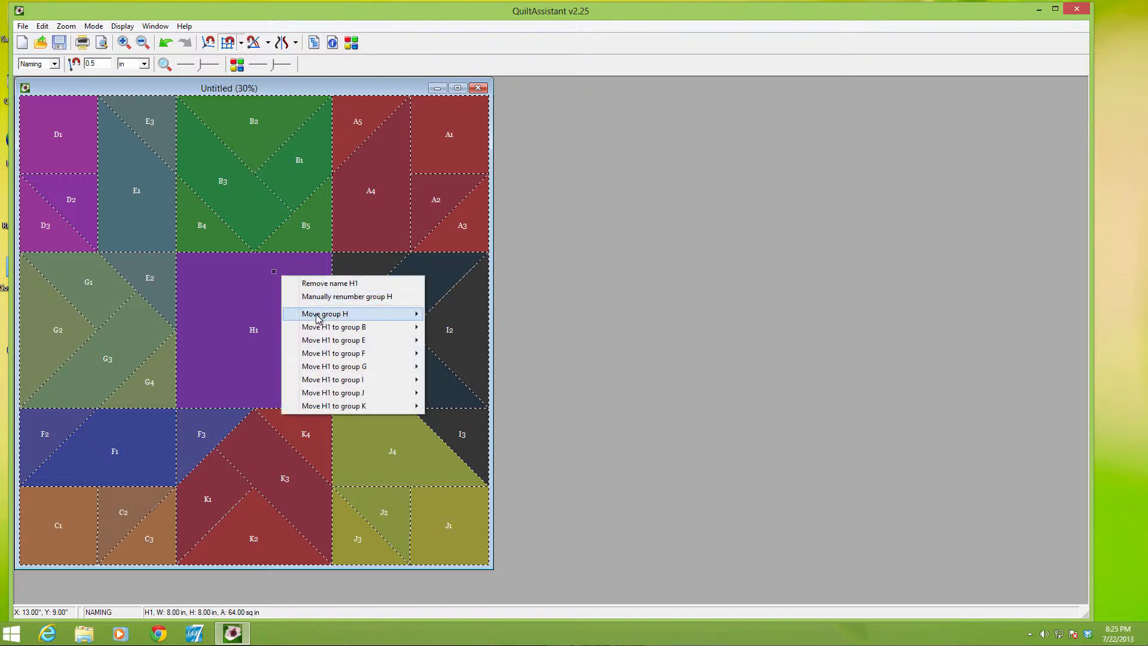
mouse_move(320, 316)
left_click(458, 340)
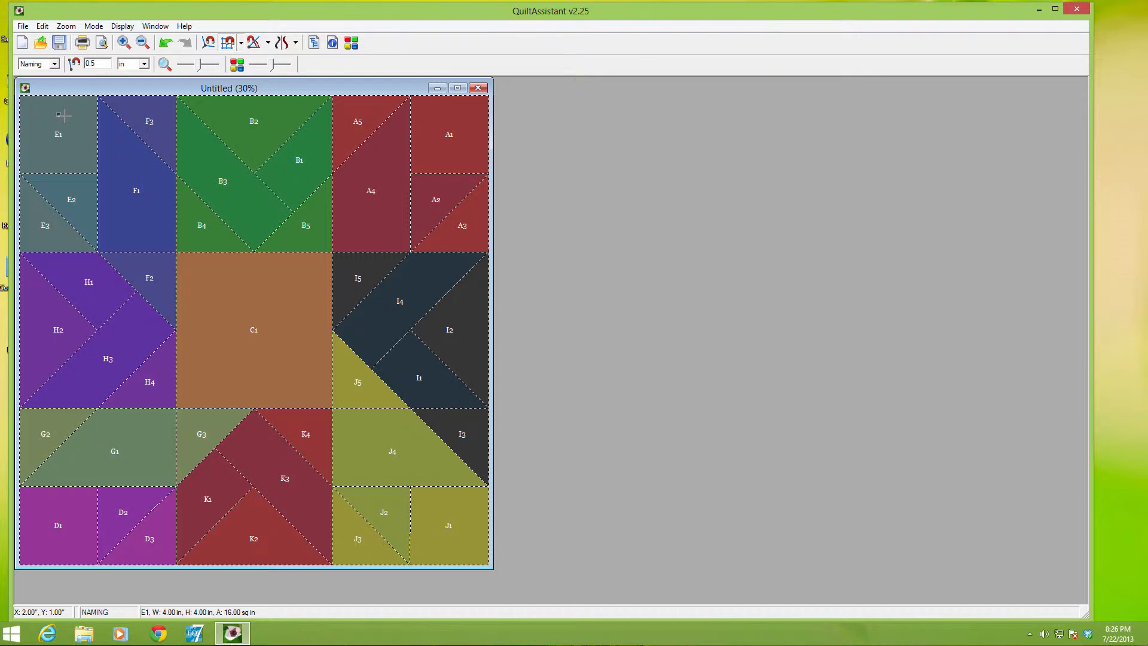
Switch to Select mode and select all five pieces of the top-right corner square
left_click(54, 63)
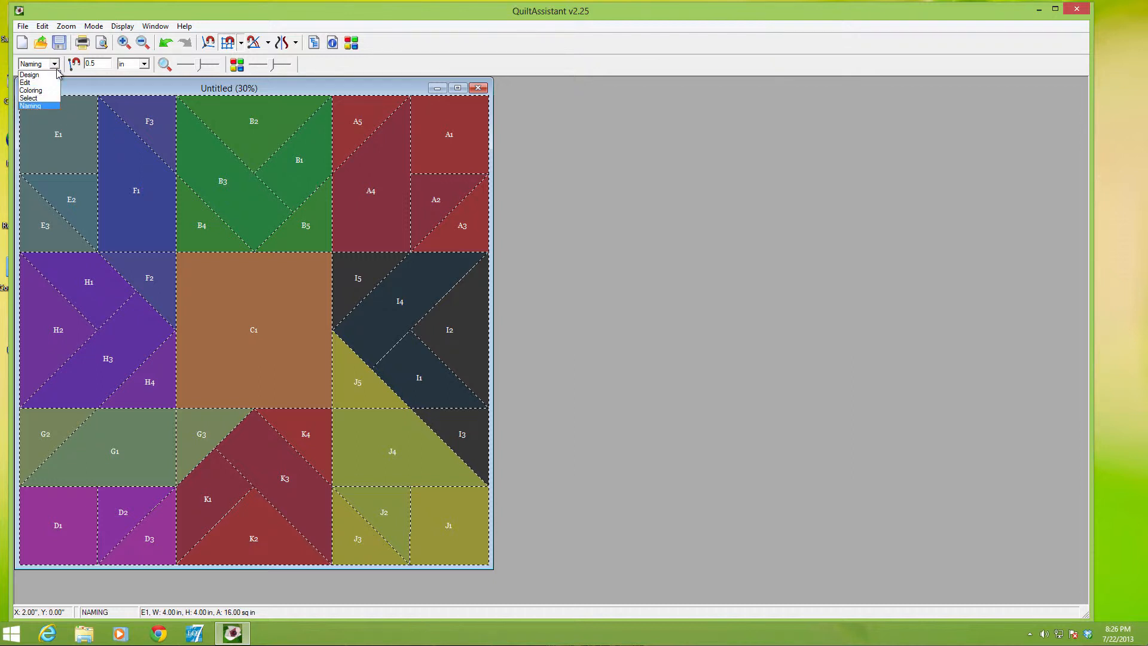
left_click(30, 98)
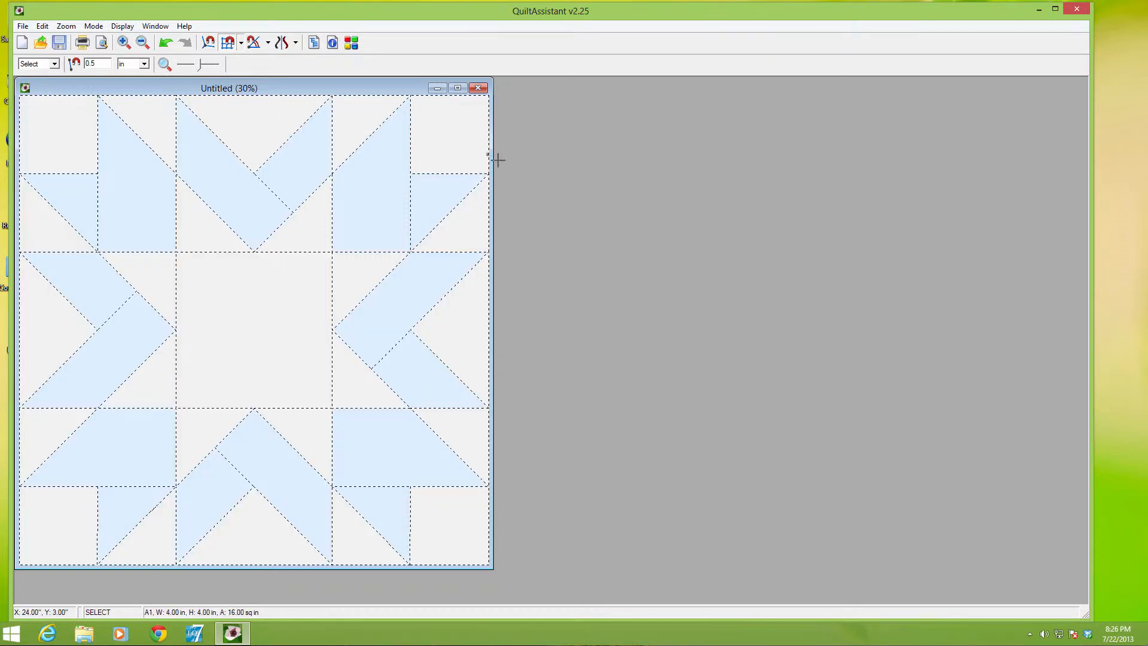
left_click(448, 136)
left_click(449, 206)
left_click(456, 218)
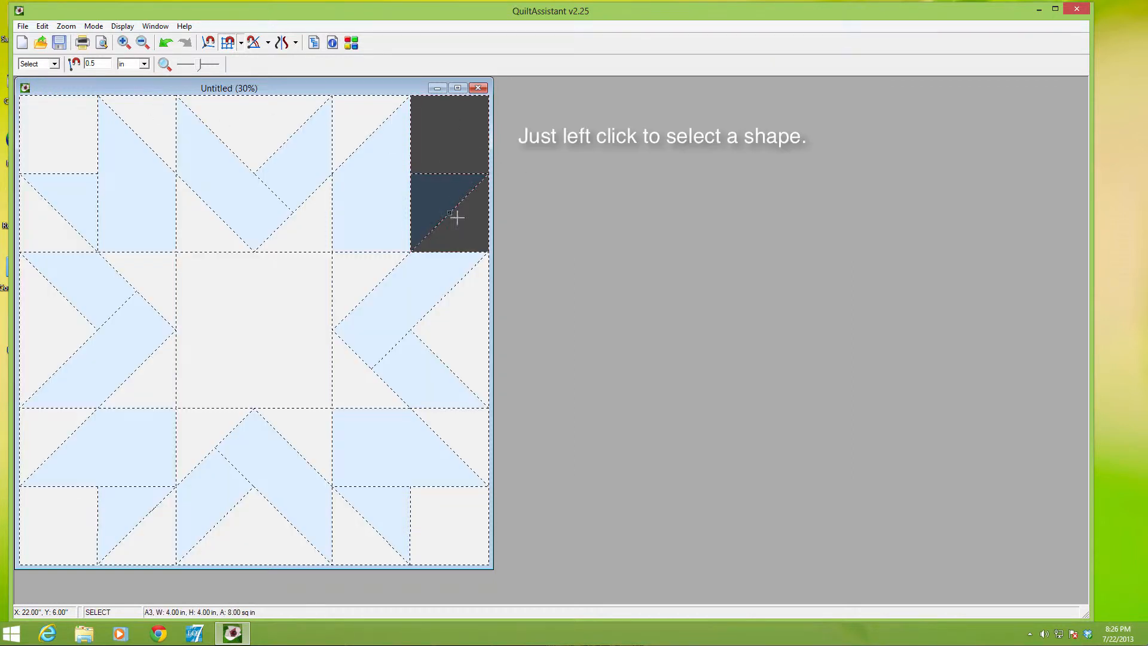
left_click(371, 213)
left_click(347, 150)
Add all five pieces of the top middle square and the centre square to the selection
left_click(297, 144)
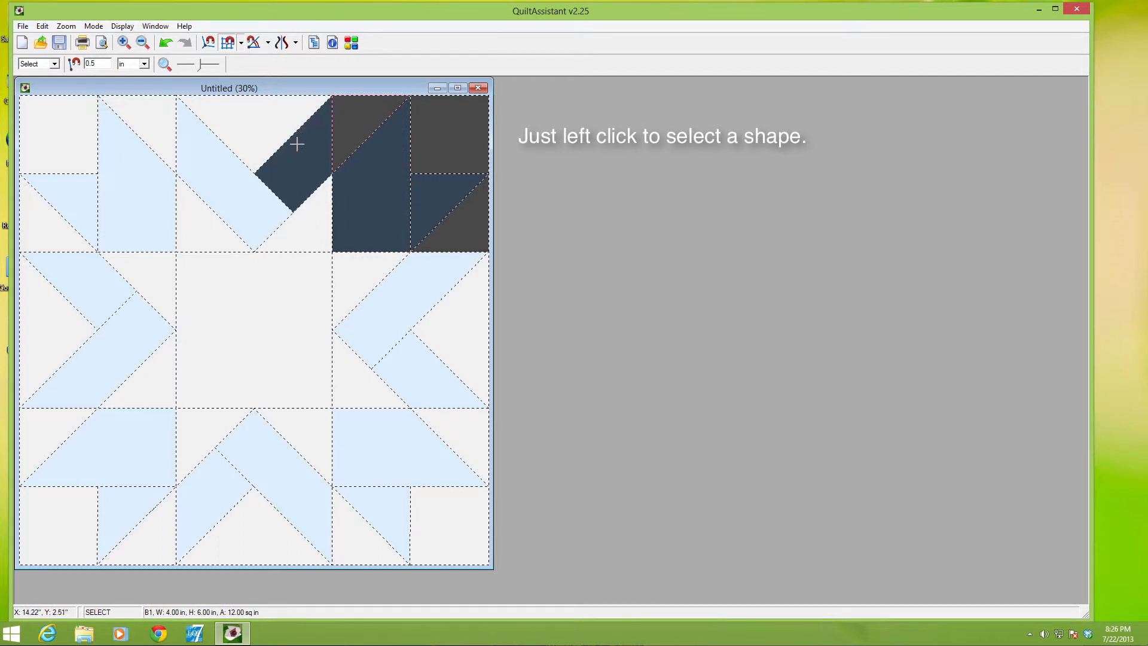
left_click(249, 153)
left_click(228, 203)
left_click(213, 226)
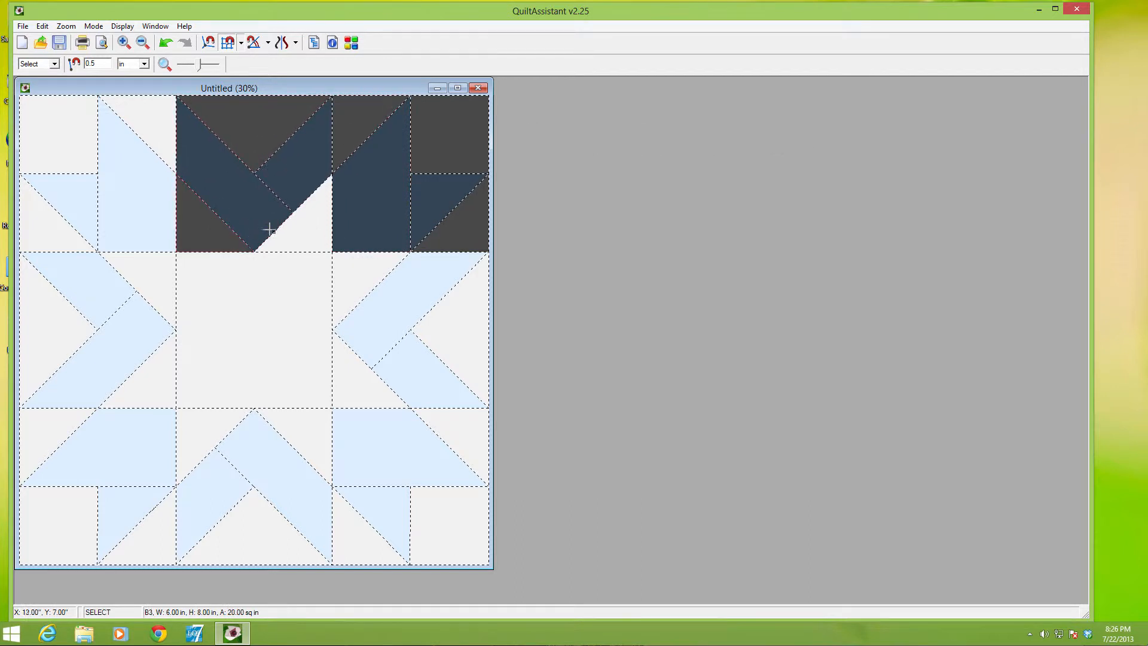
left_click(299, 230)
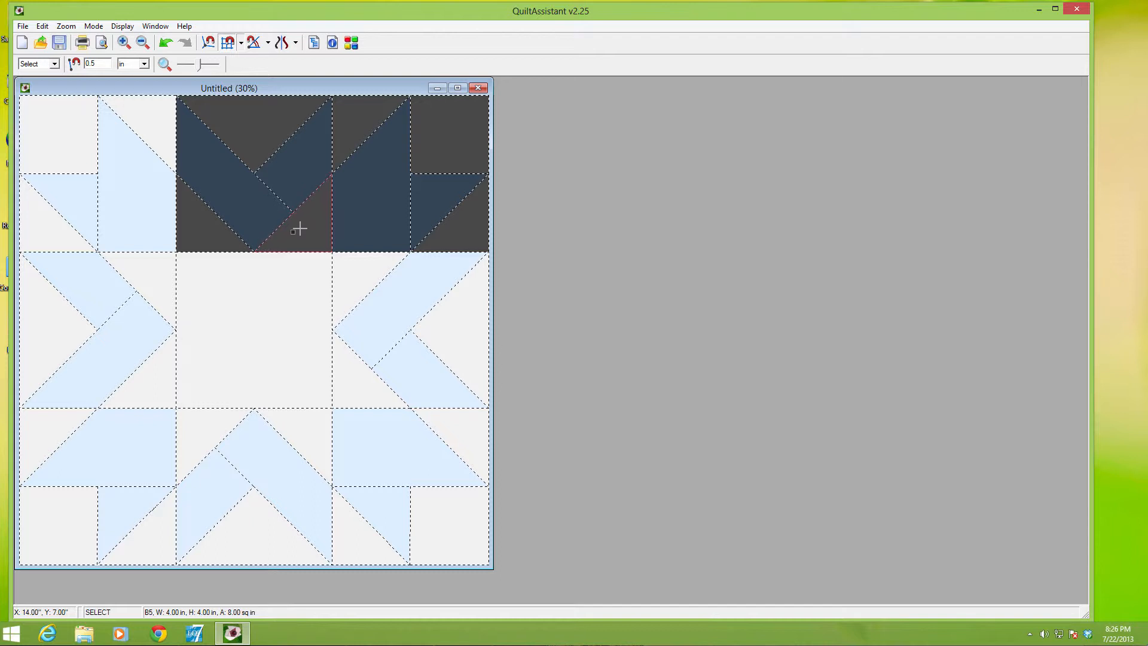
left_click(268, 297)
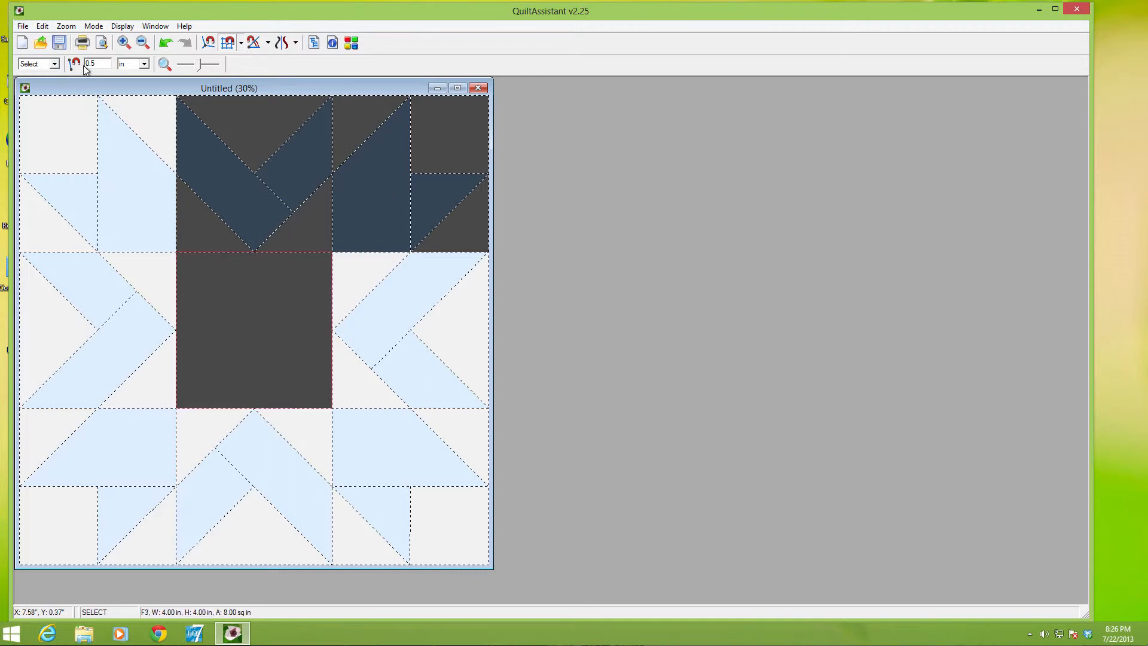
Clear the selection, select the three outer pieces of the top-right corner, and deselect the right middle square's pieces
left_click(42, 27)
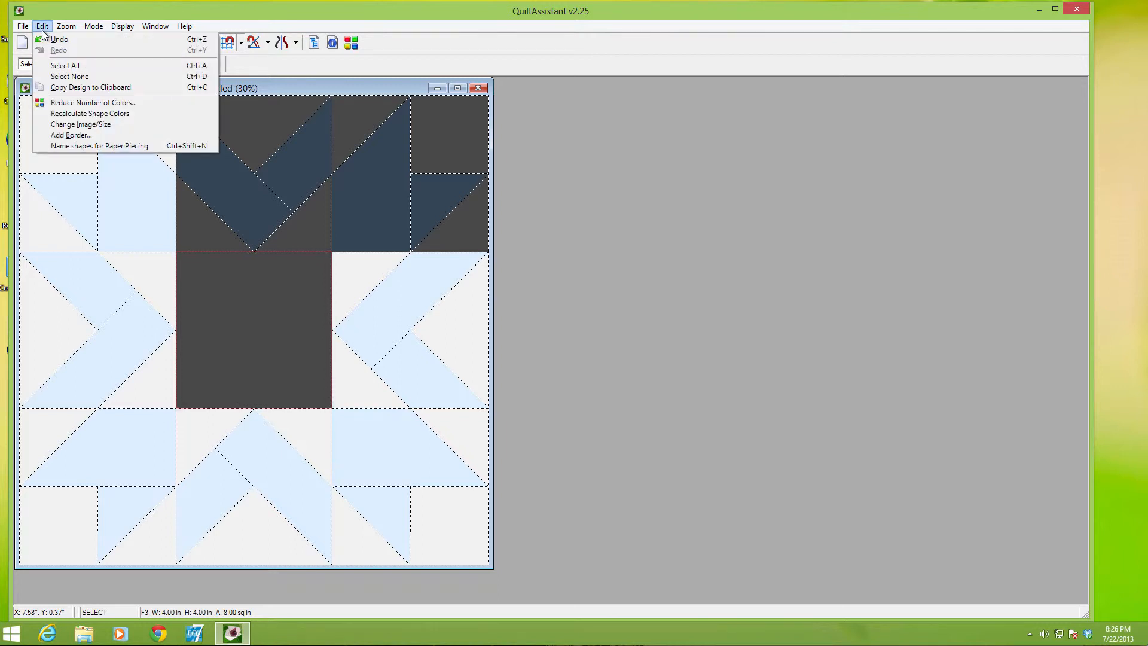
left_click(58, 76)
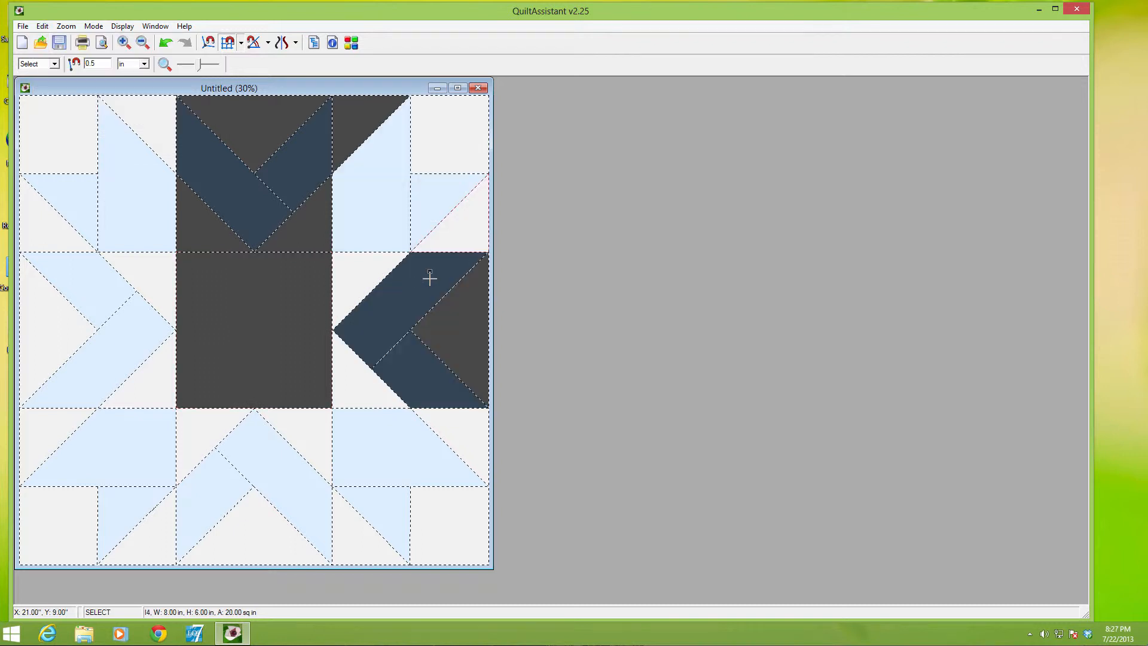
left_click(448, 145)
left_click(446, 180)
left_click(467, 199)
left_click(449, 269)
left_click(458, 343)
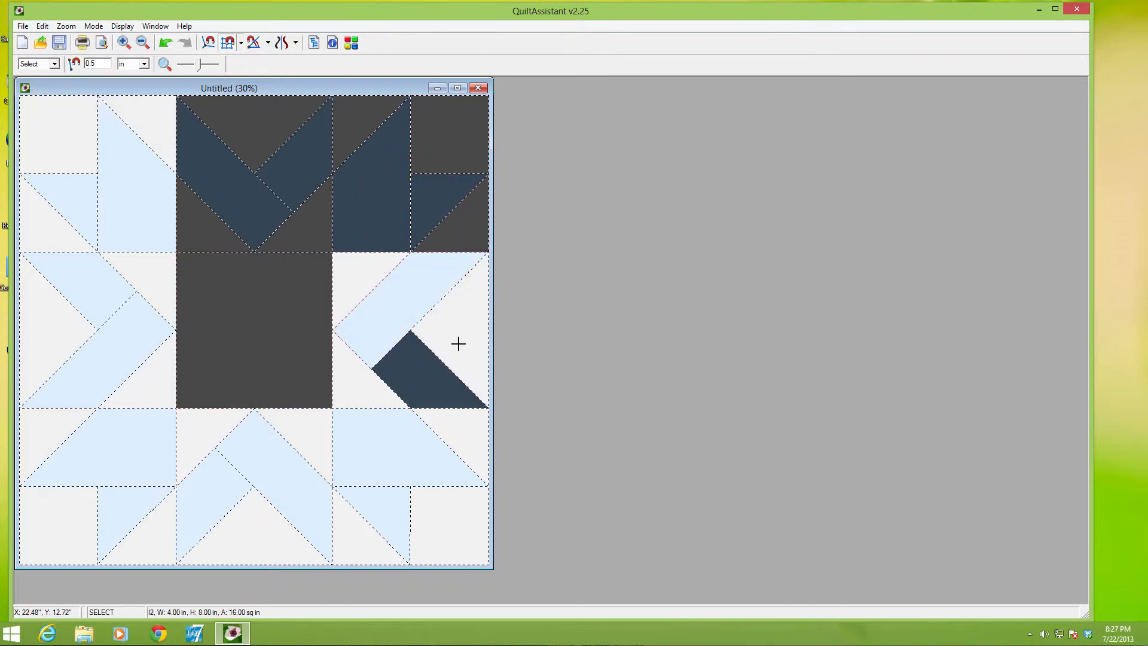
left_click(387, 377)
Limit the selection to all pieces of the top-right corner square, the top middle square and the centre square
left_click(311, 333)
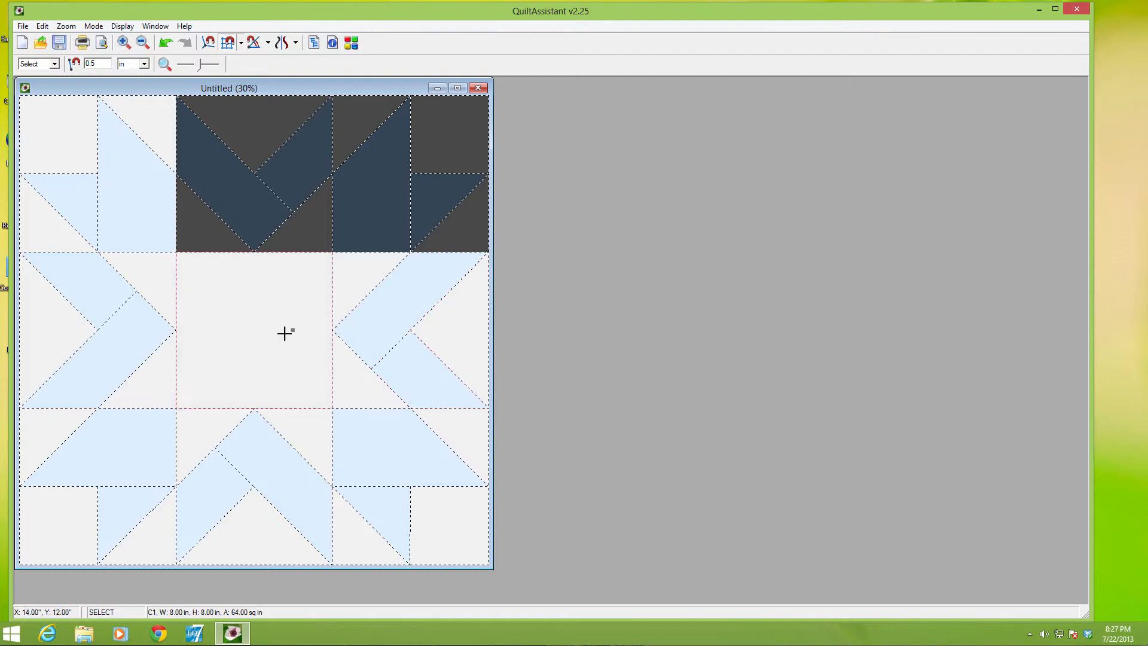
left_click(282, 322)
left_click(276, 206)
left_click(283, 198)
left_click(267, 190)
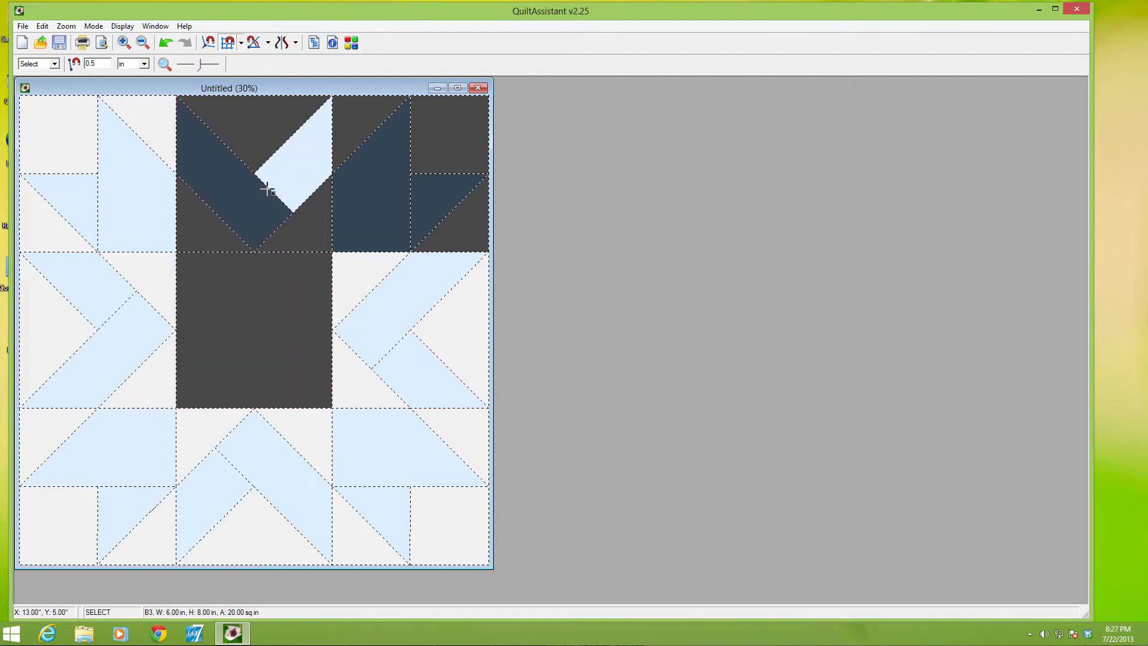
left_click(267, 190)
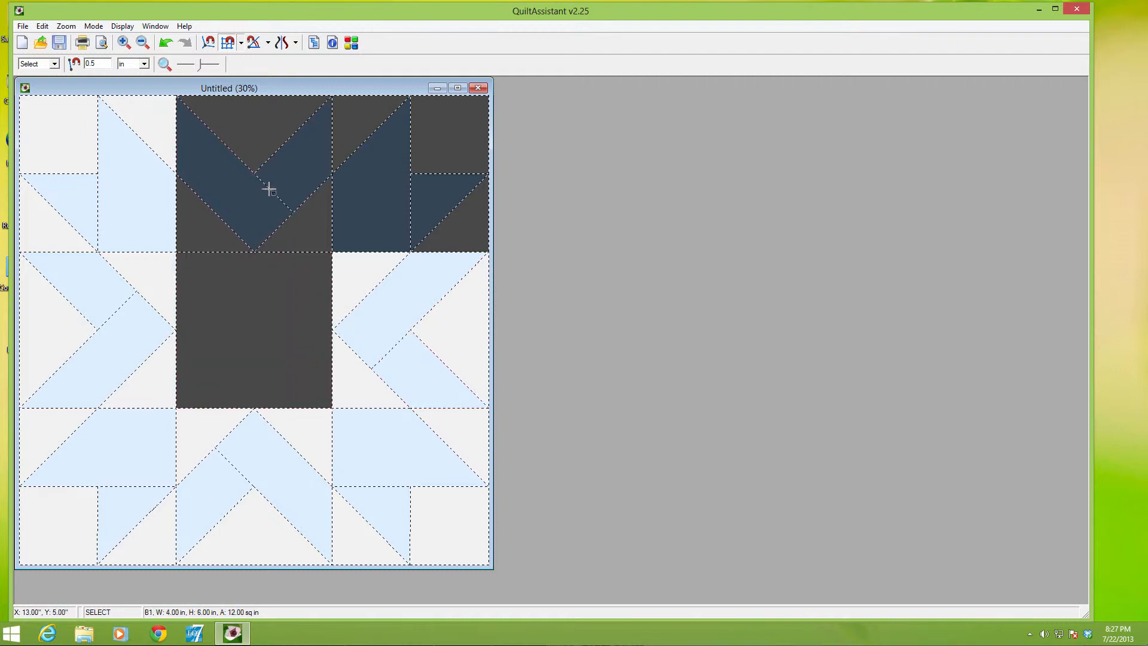
Quick-preview the paper-piecing printout of the selected shapes with 0.25 inch seam allowances and open the printer settings
left_click(24, 27)
left_click(36, 98)
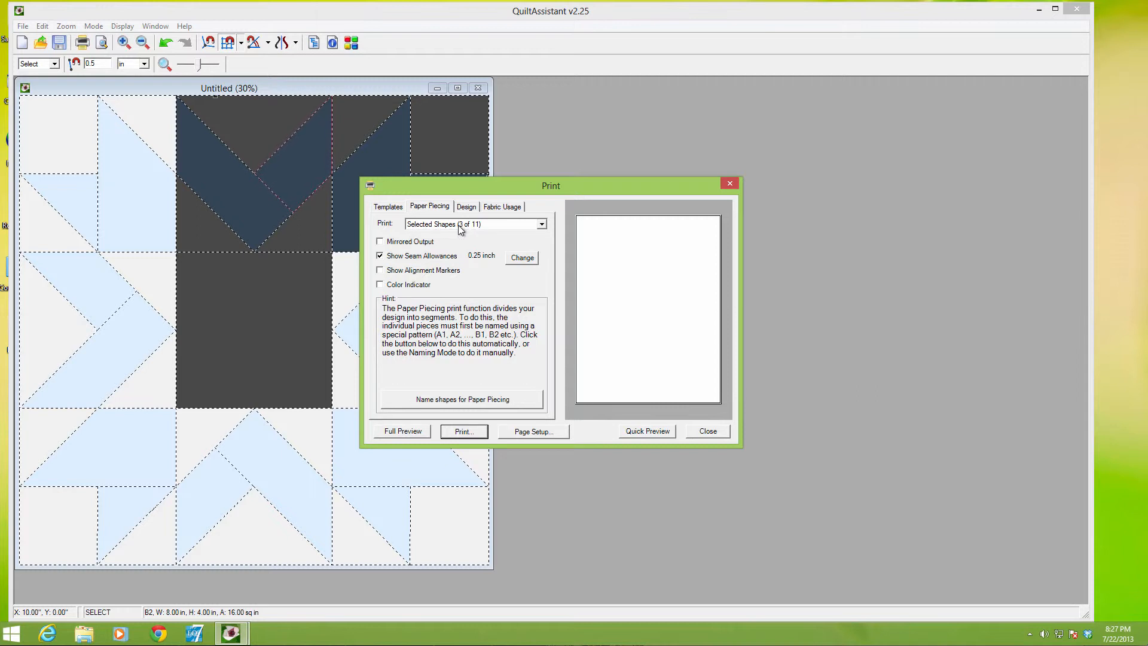
left_click(655, 432)
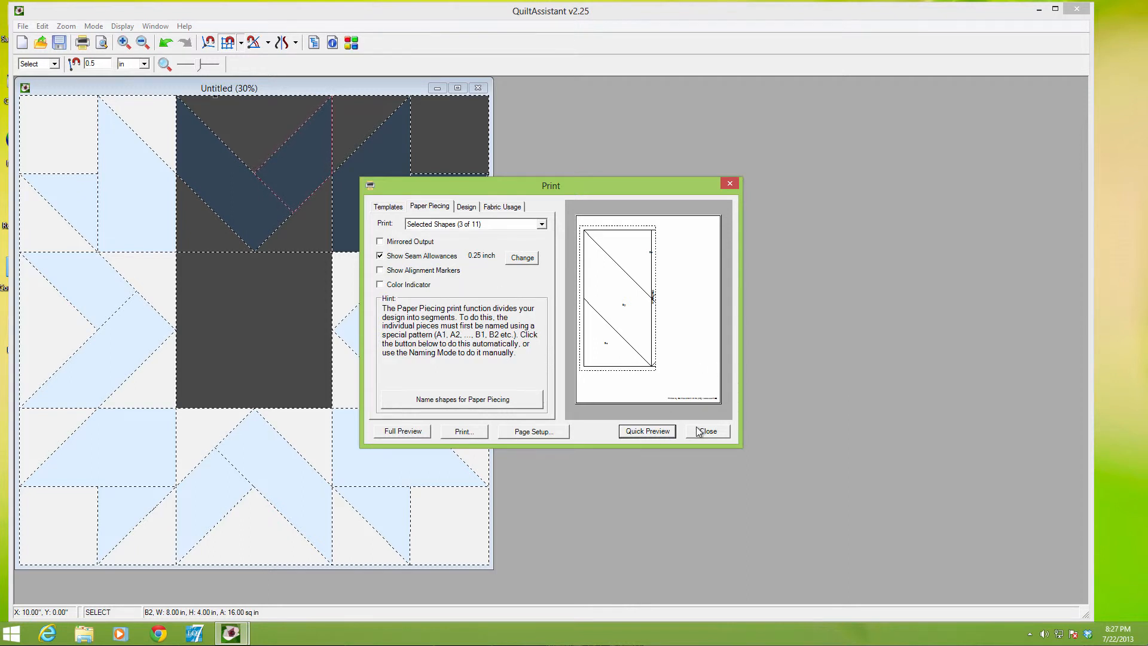
left_click(466, 430)
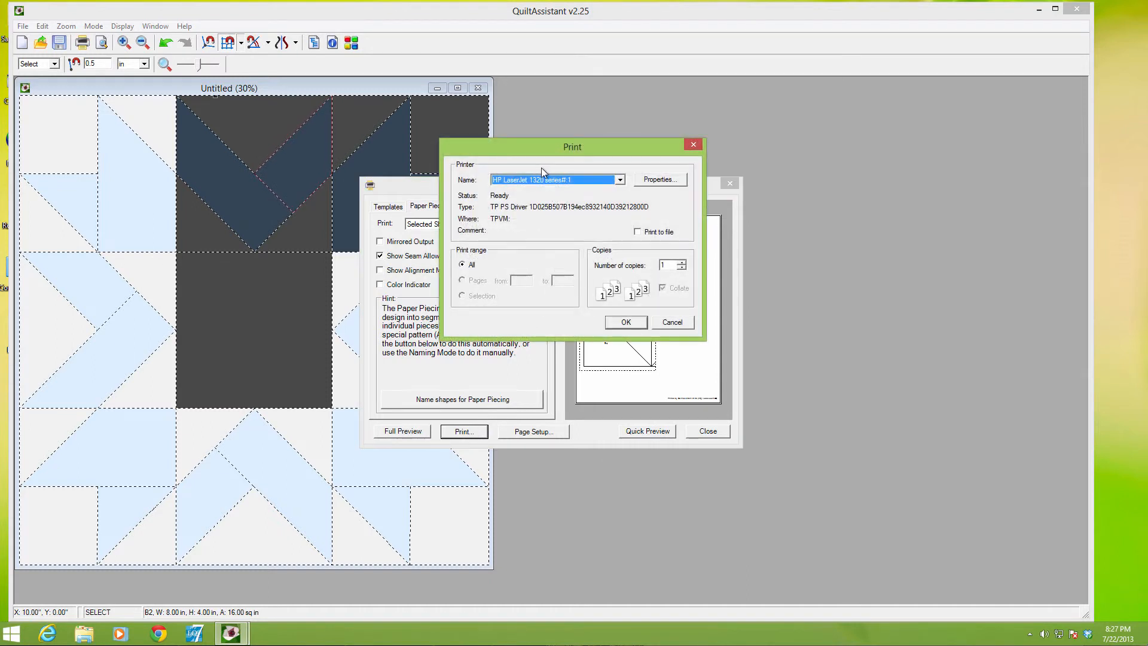
left_click(587, 181)
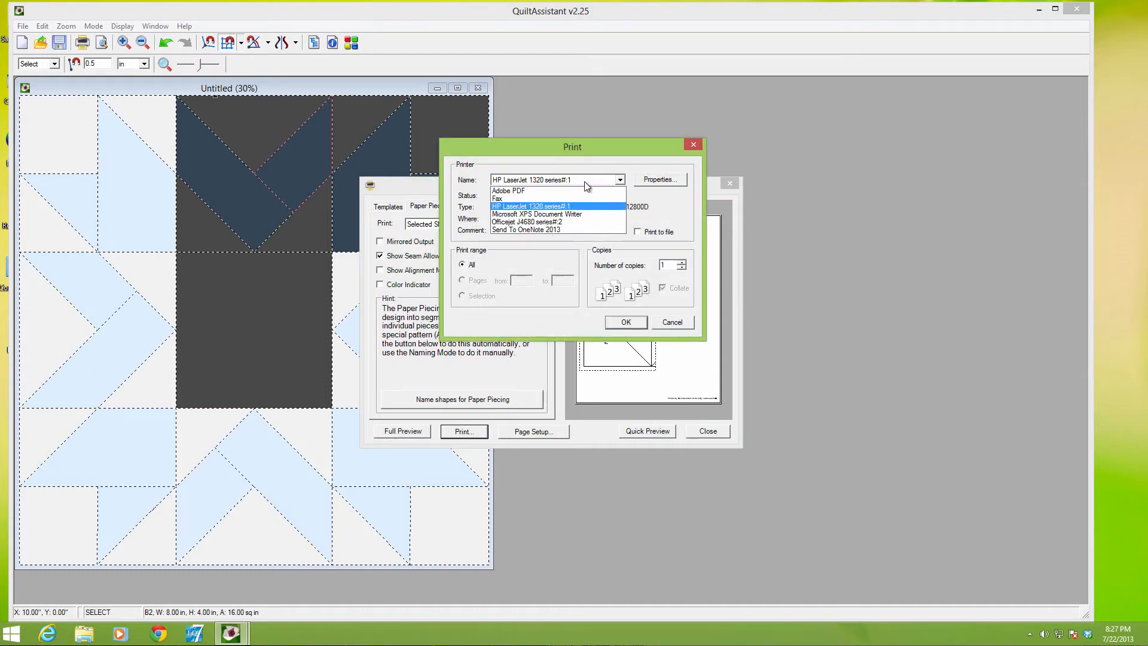
left_click(516, 192)
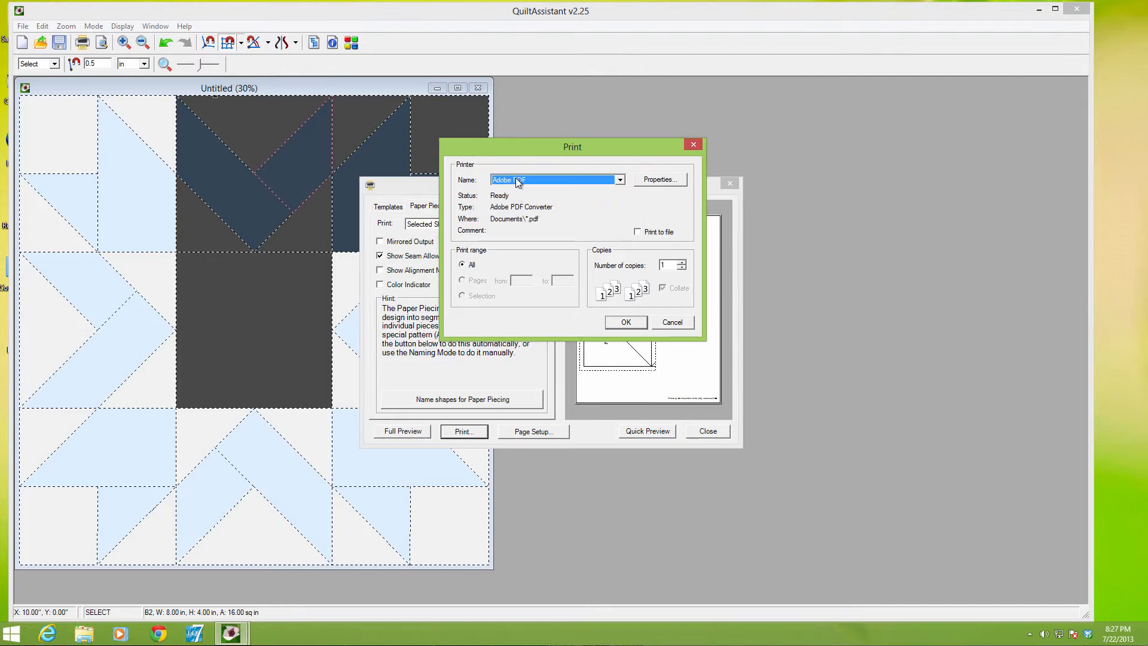
left_click(532, 179)
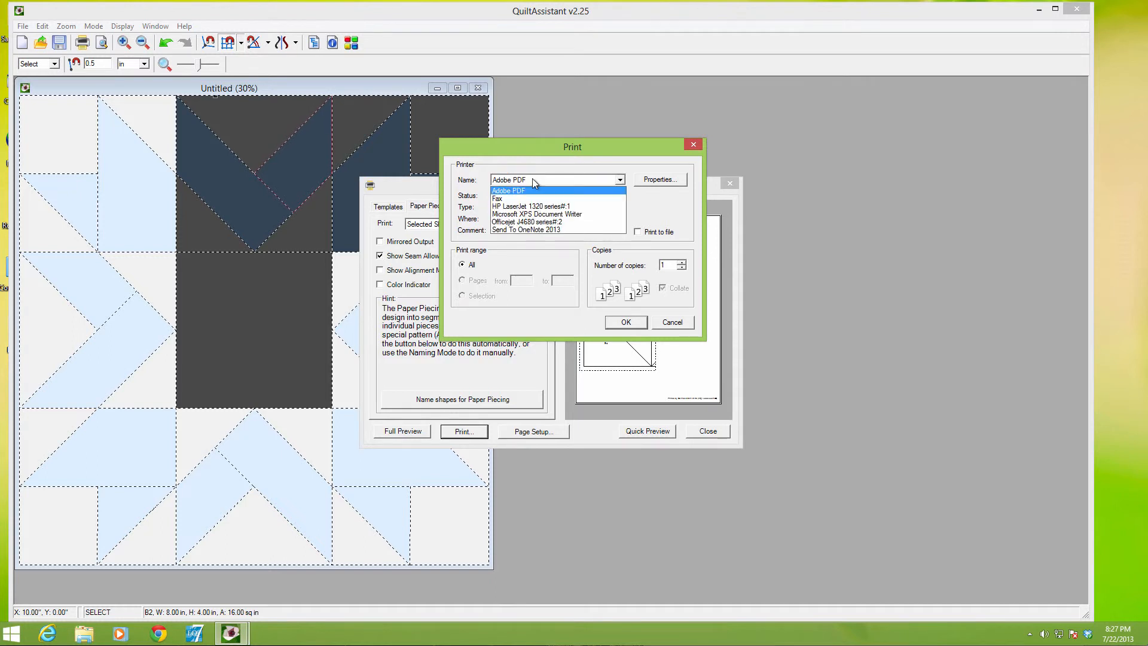
left_click(536, 209)
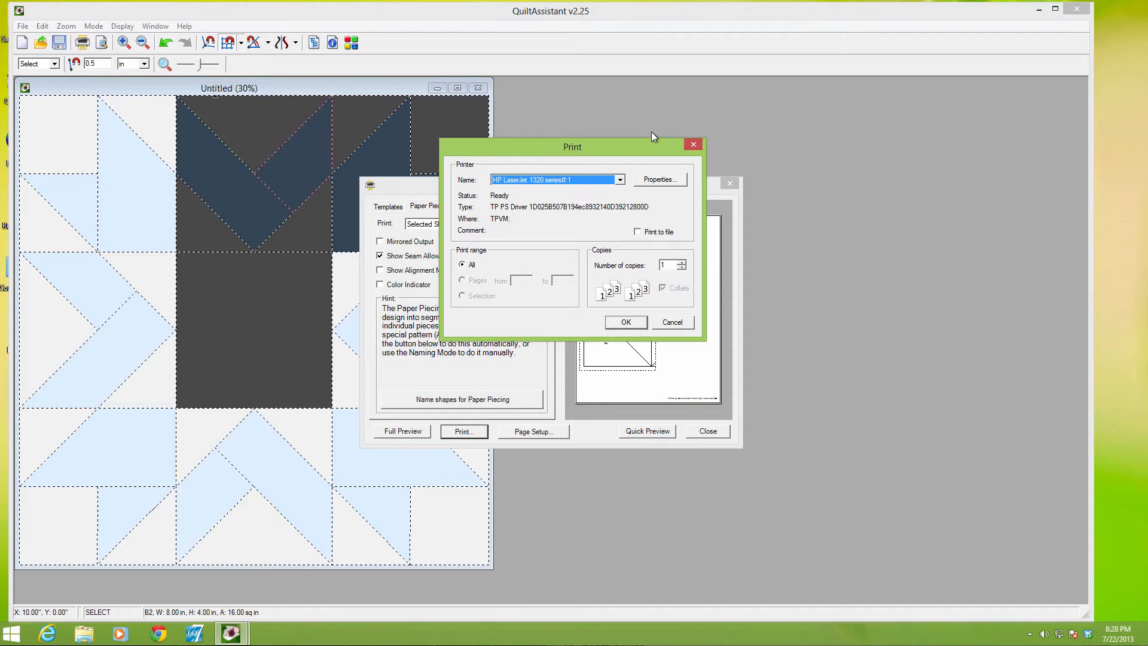
Print the selected paper-piecing templates to Adobe PDF and save the file as "new pattern" in the memory folder
left_click(559, 180)
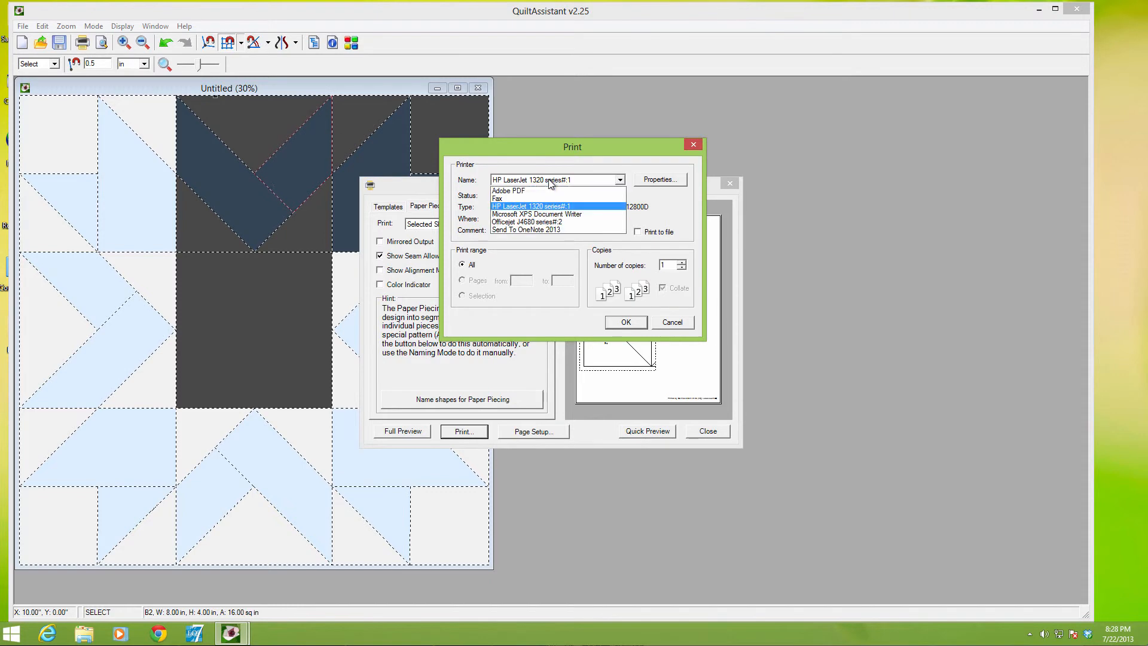
left_click(519, 190)
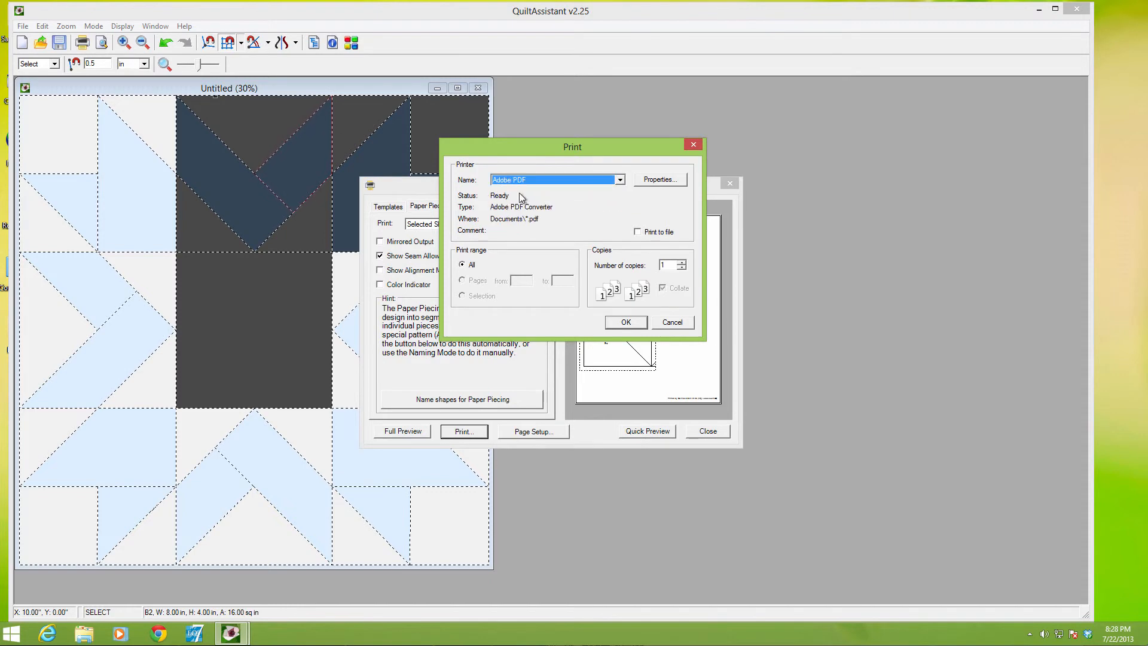
left_click(625, 322)
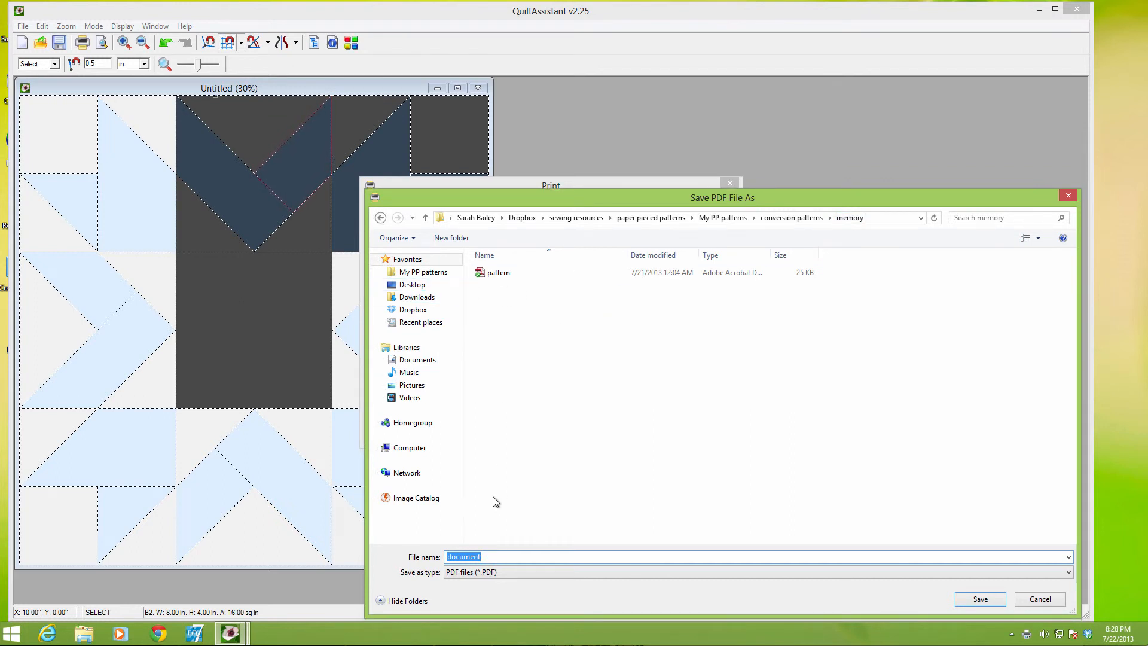
type("new pattern")
key("Return")
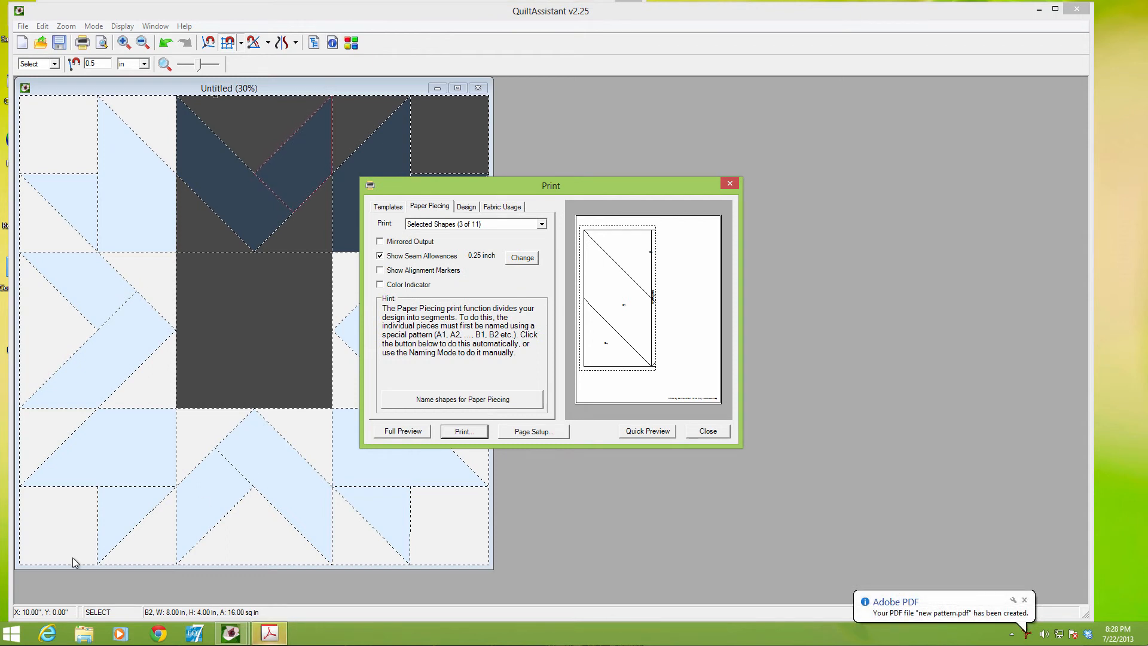
Switch to new pattern.pdf in Adobe Acrobat Pro and show its page thumbnails
left_click(270, 632)
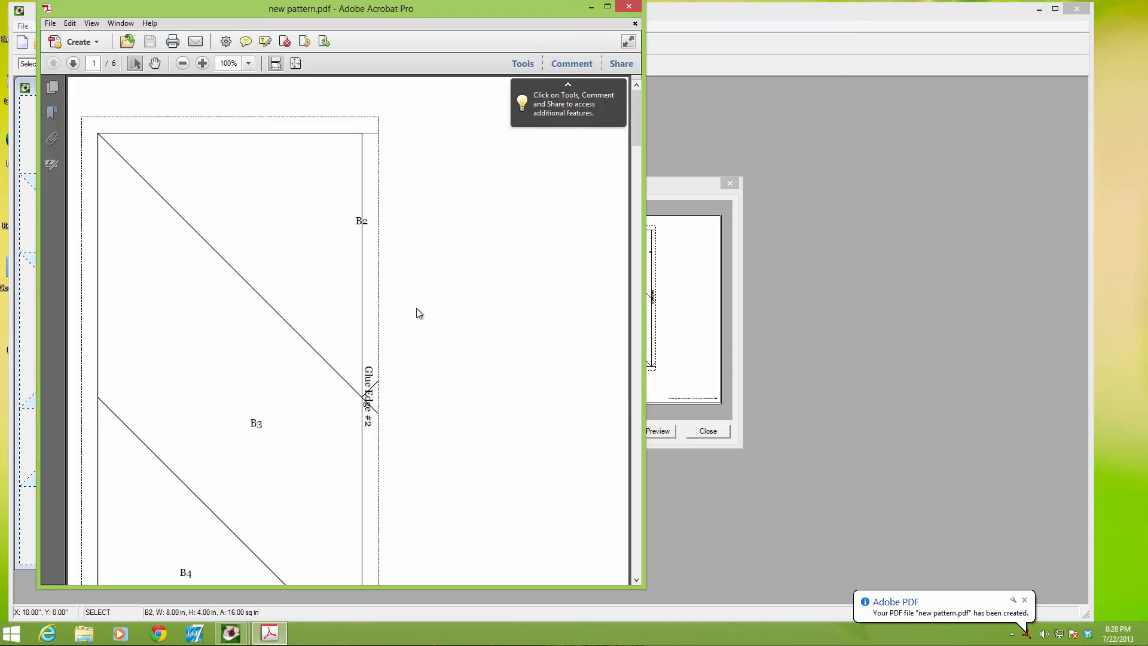
scroll(428, 310, "down", 5)
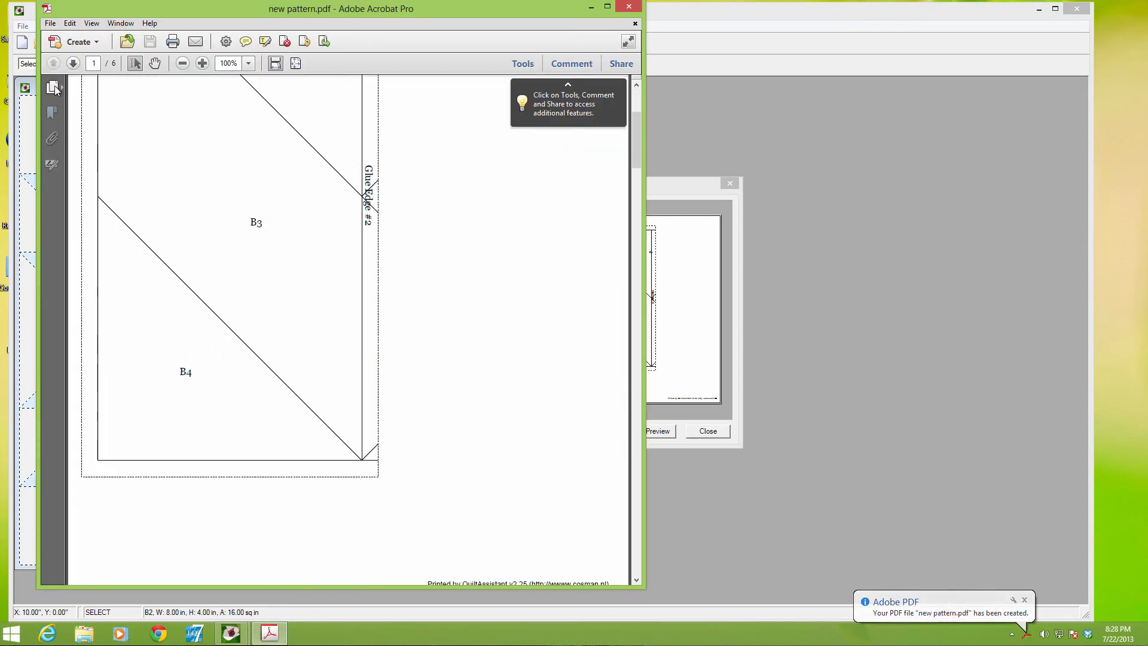
left_click(52, 87)
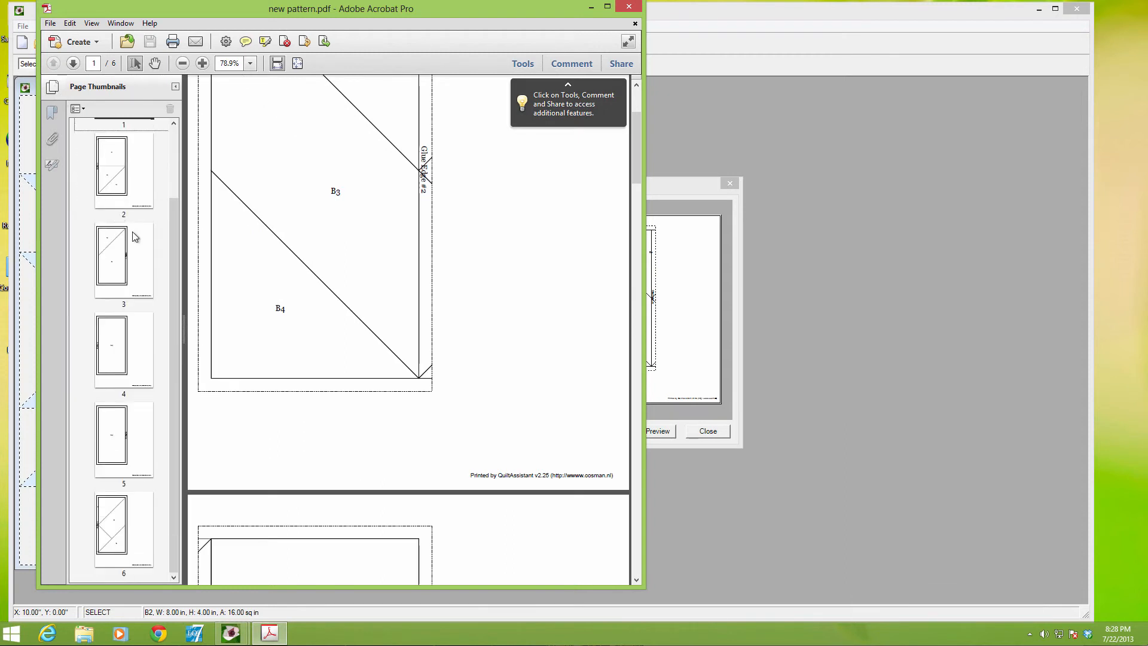
Compare the C1 centre square templates on pages 4 and 5, look over the other pages and close the PDF
left_click(129, 337)
left_click(114, 415)
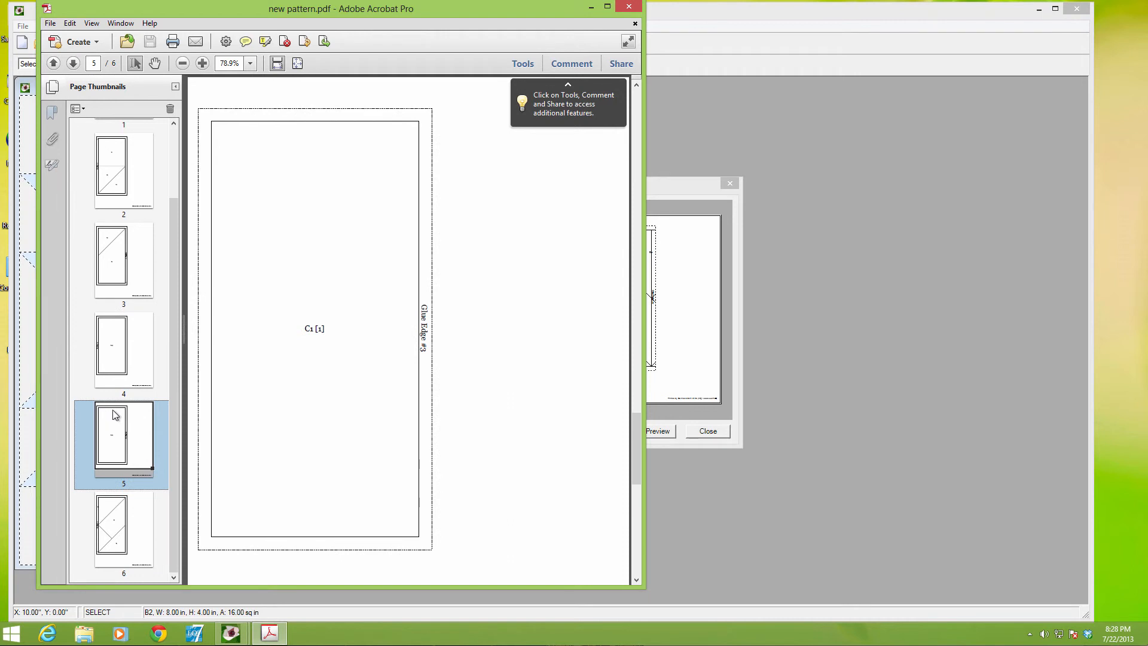
left_click(121, 393)
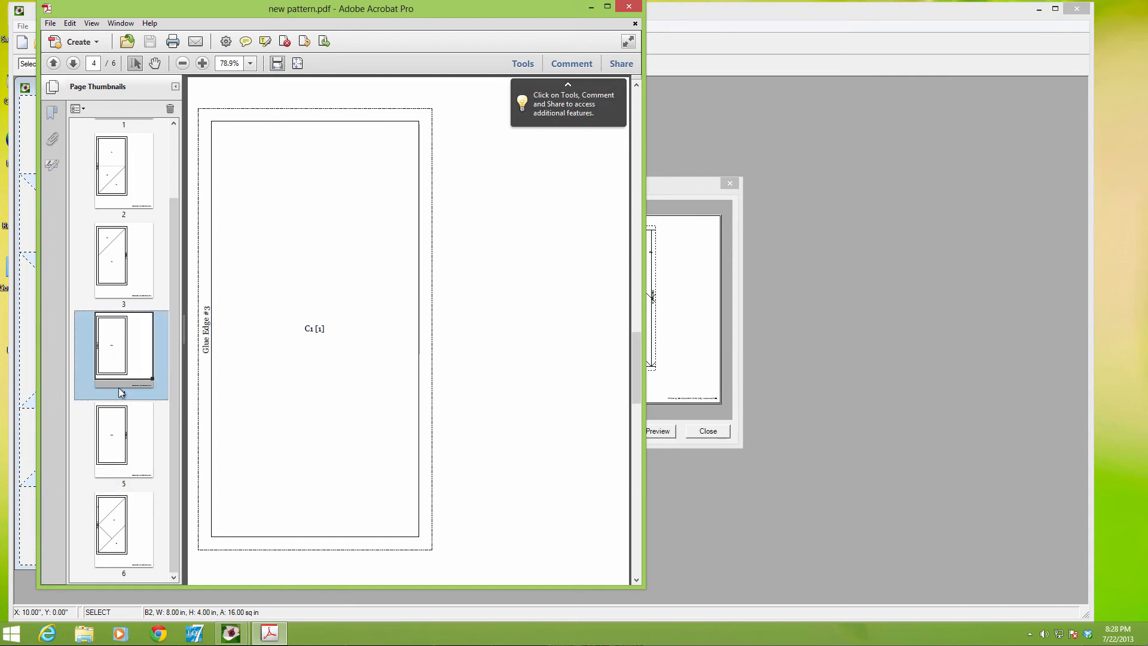
left_click(123, 448)
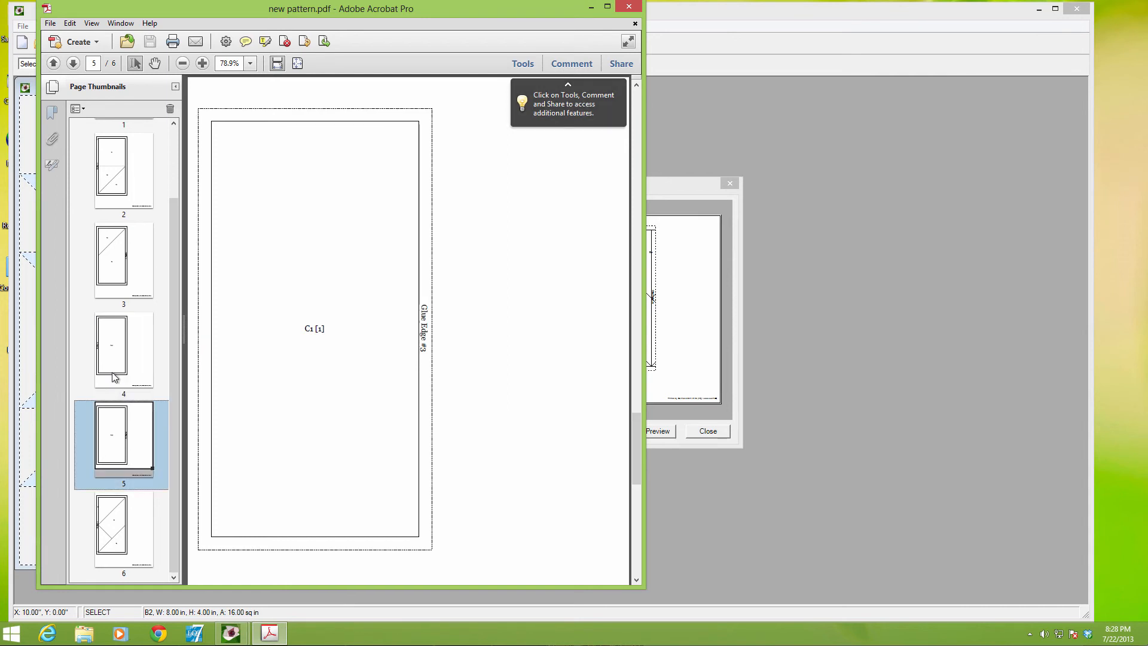
left_click(116, 381)
scroll(115, 379, "up", 1)
scroll(115, 380, "up", 1)
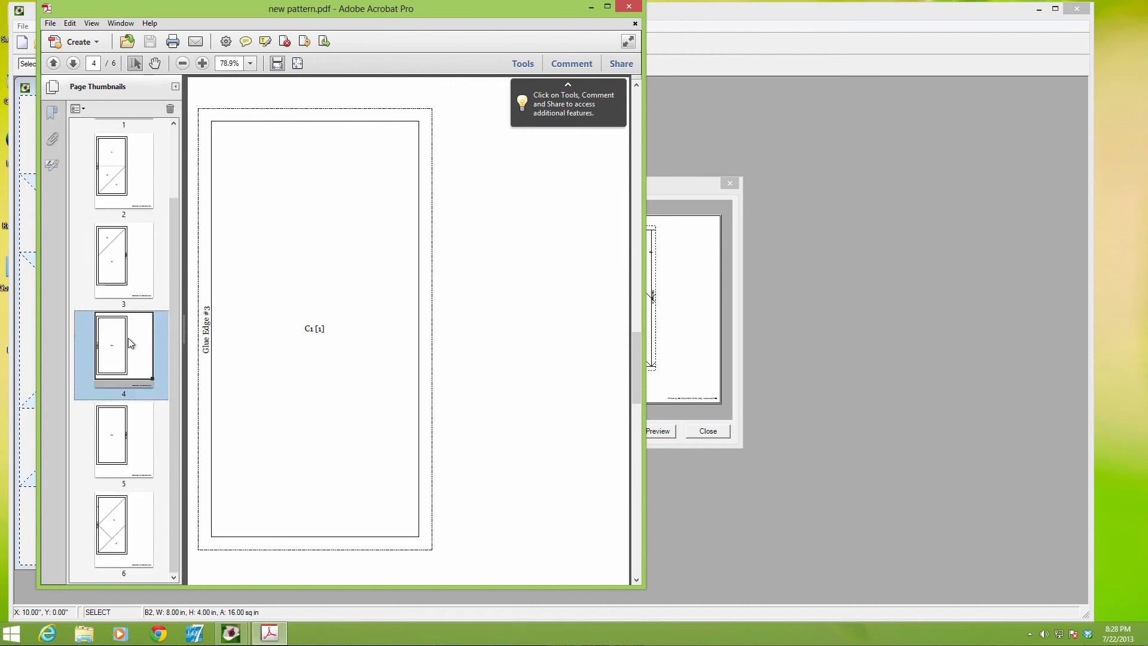
scroll(128, 338, "down", 2)
left_click(625, 6)
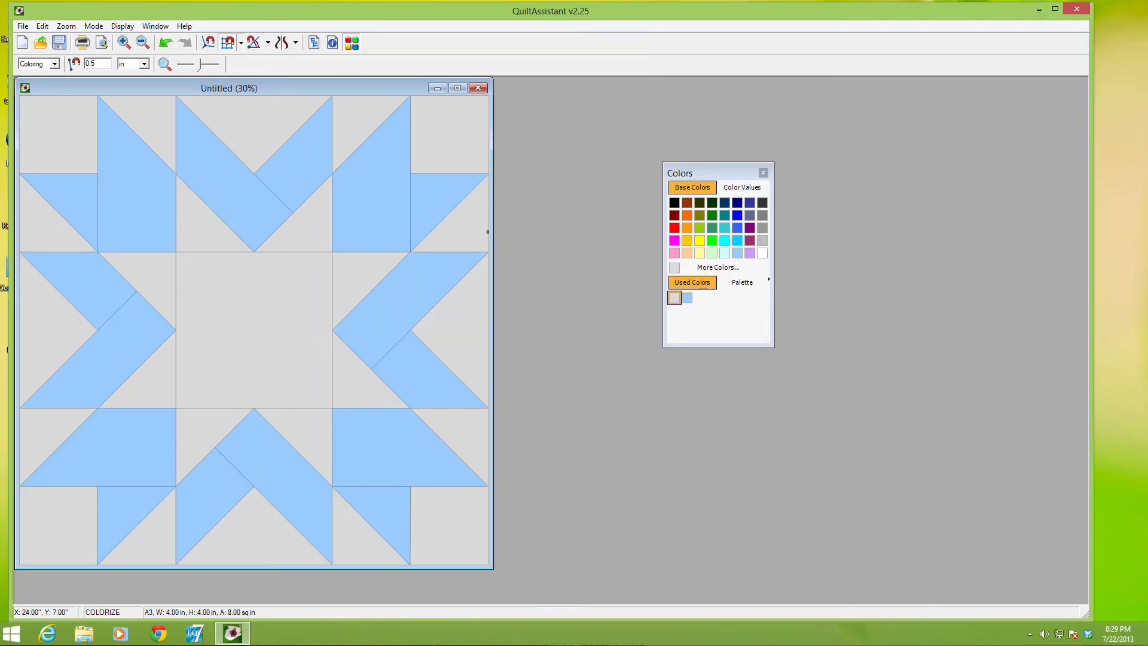